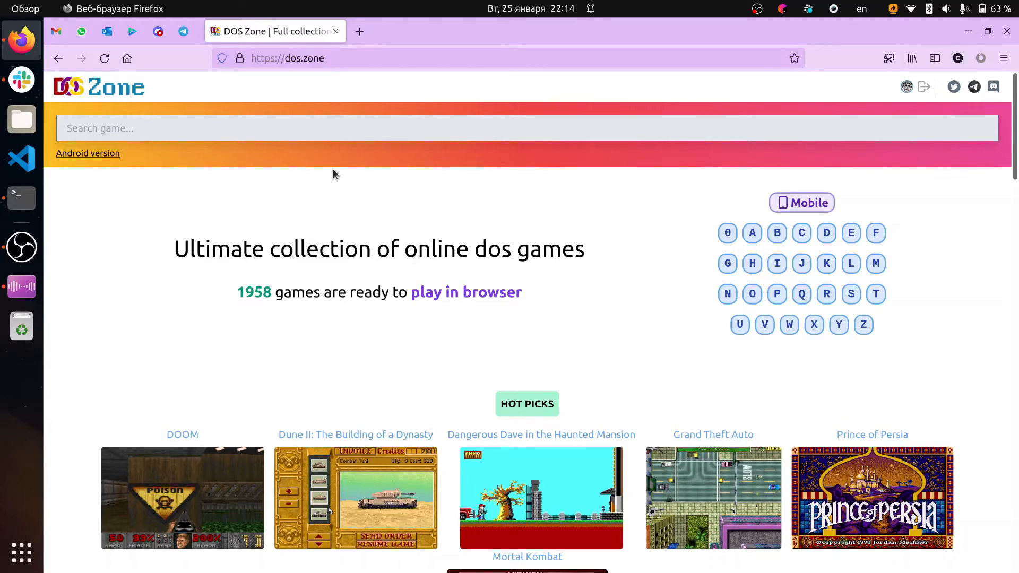
# Open the DOOM game page from the hot picks and look over its play options, screenshots and controls description
pyautogui.scroll(-4, 332, 167)
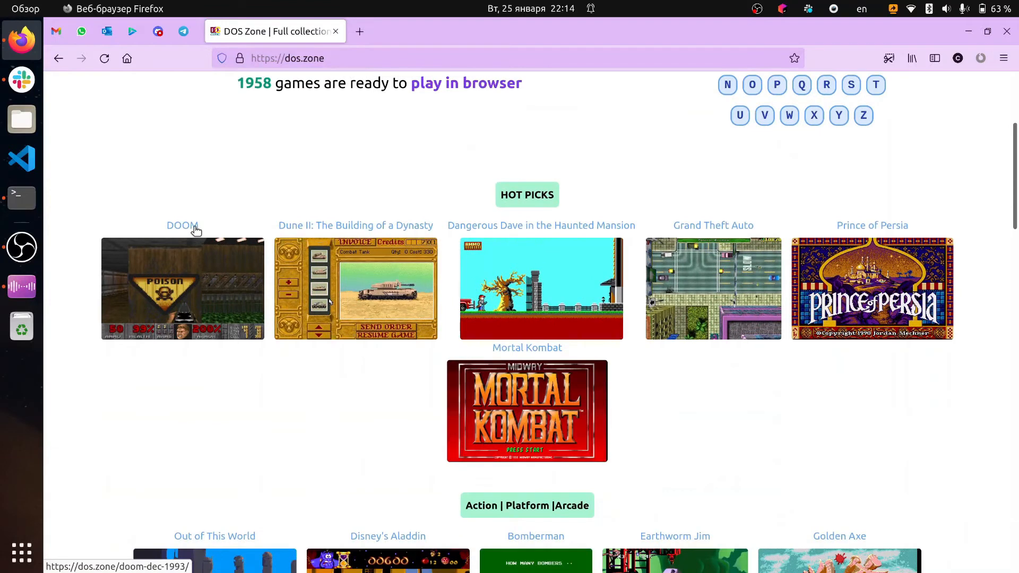
pyautogui.click(196, 229)
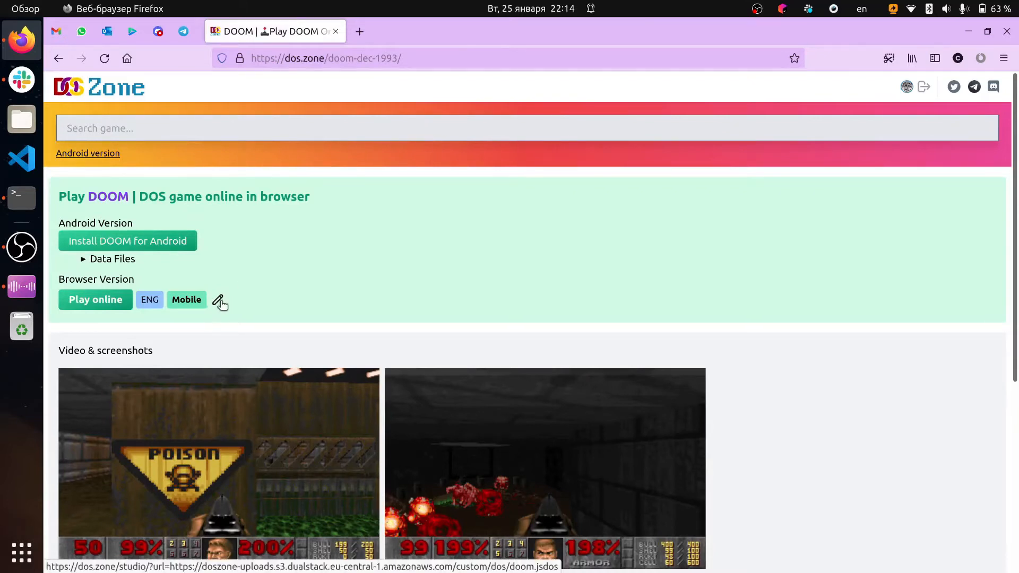
pyautogui.scroll(-5, 216, 302)
pyautogui.scroll(5, 216, 302)
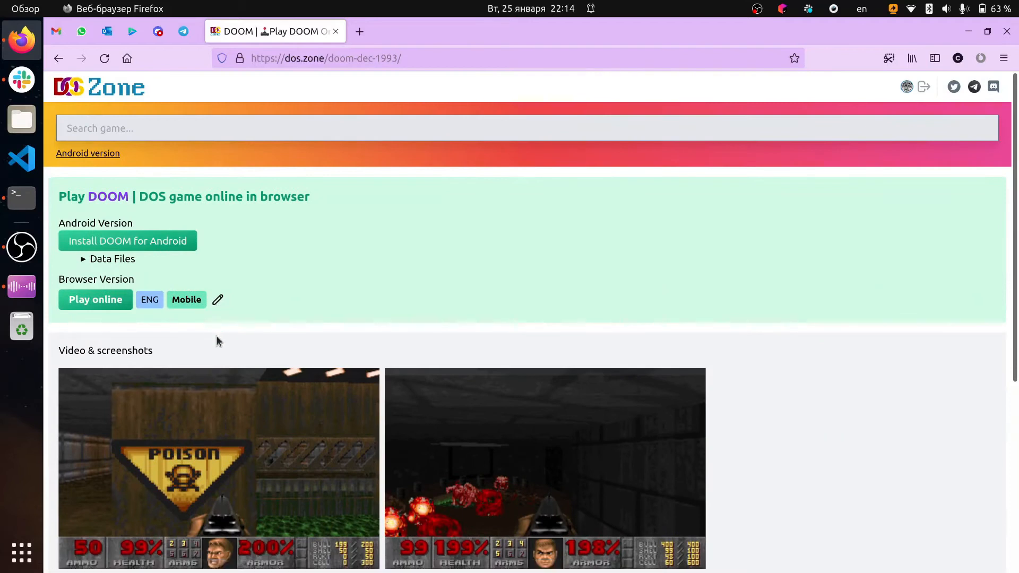
pyautogui.scroll(-5, 119, 104)
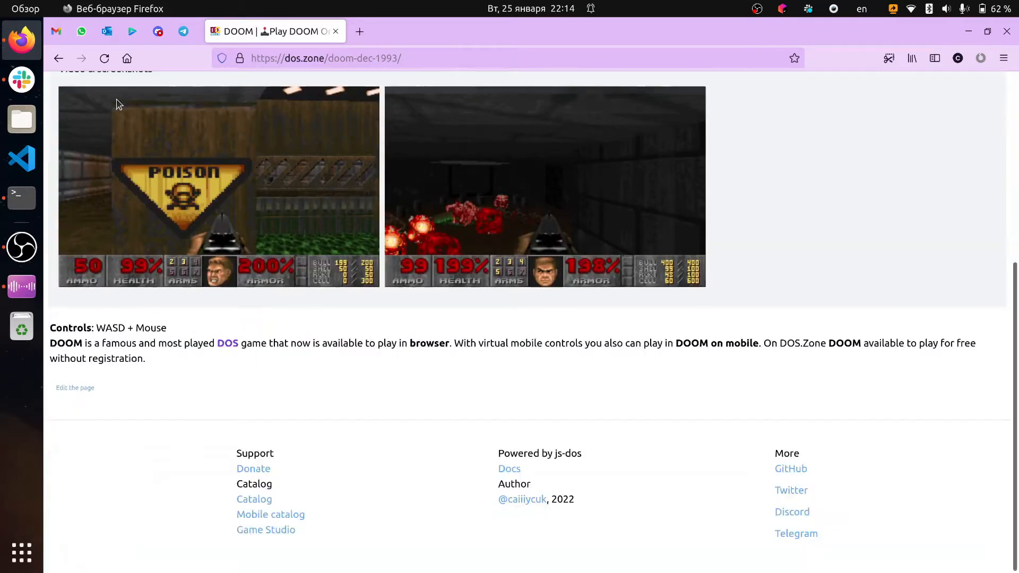
pyautogui.scroll(4, 215, 340)
# Open Game Studio in a new tab and close the tab with the DOOM page
pyautogui.scroll(-1, 215, 340)
pyautogui.scroll(-3, 215, 340)
pyautogui.click(253, 532)
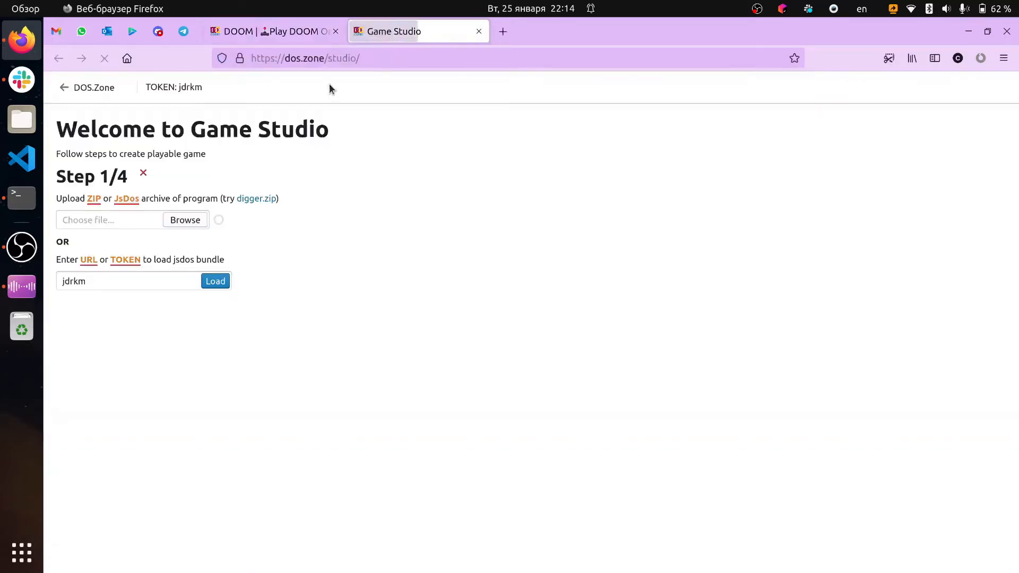
pyautogui.click(336, 32)
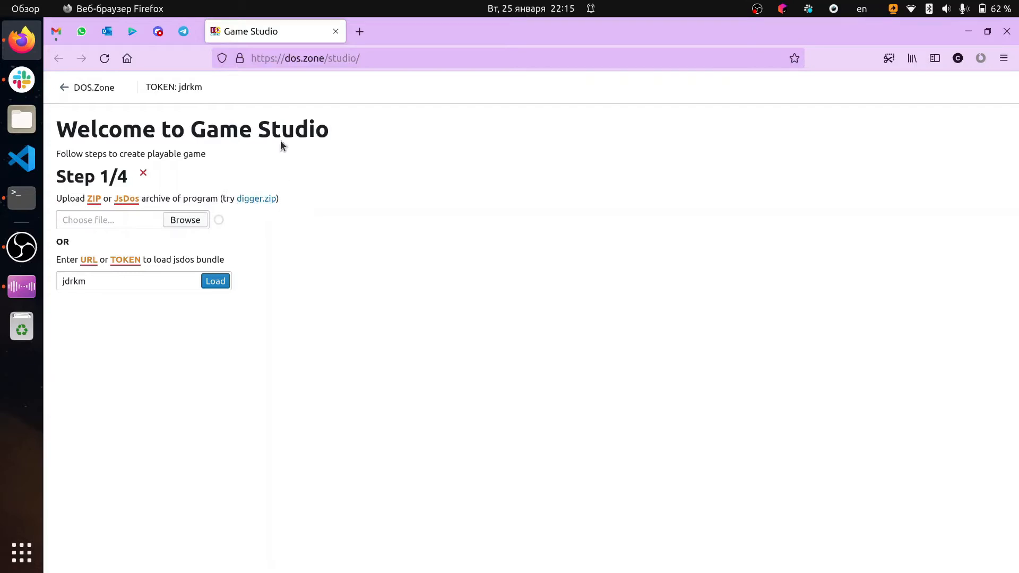
pyautogui.doubleClick(188, 88)
pyautogui.click(214, 280)
pyautogui.doubleClick(87, 281)
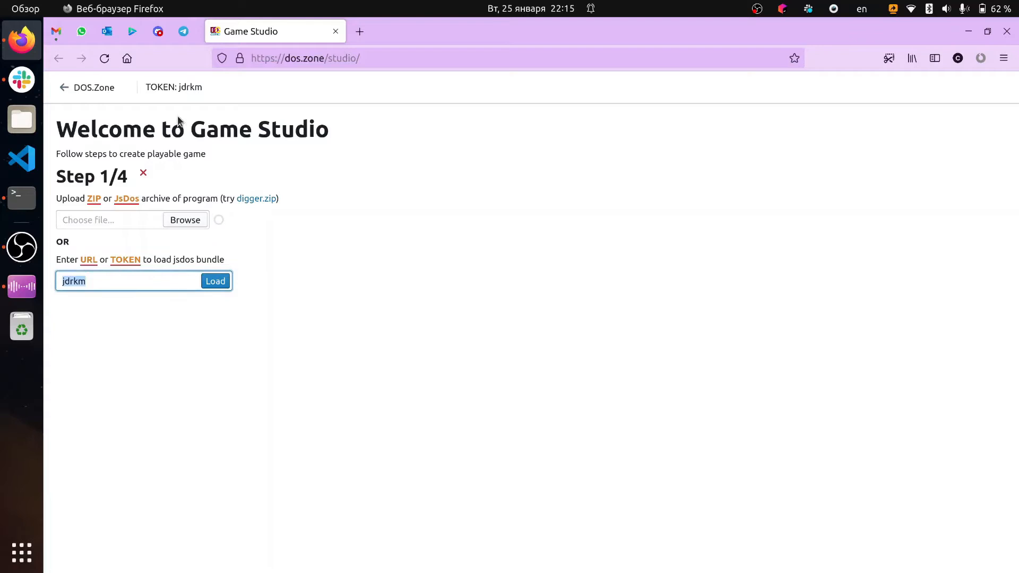
pyautogui.click(203, 333)
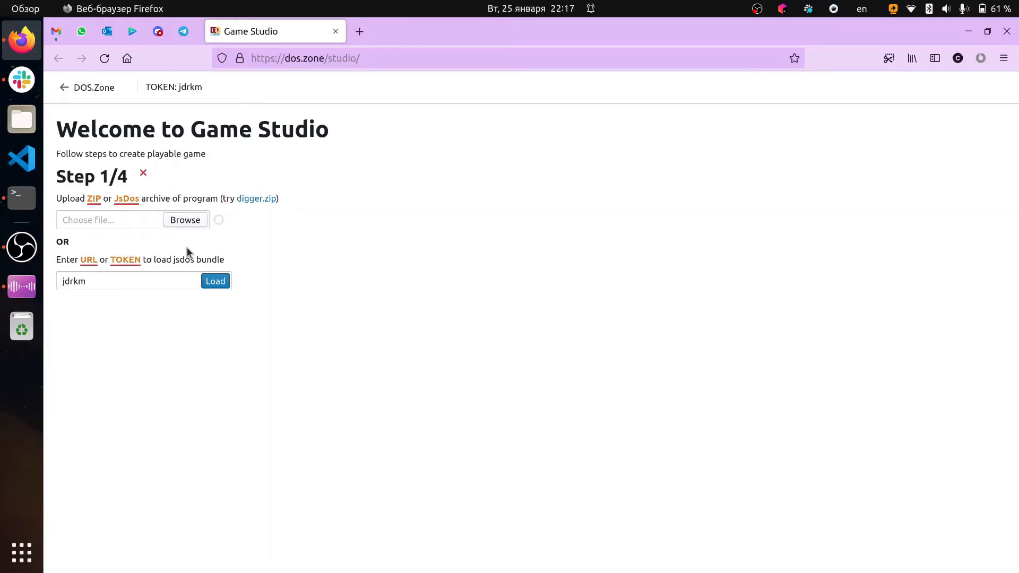
# Upload doom2.zip from the Загрузки folder as the program archive
pyautogui.click(176, 220)
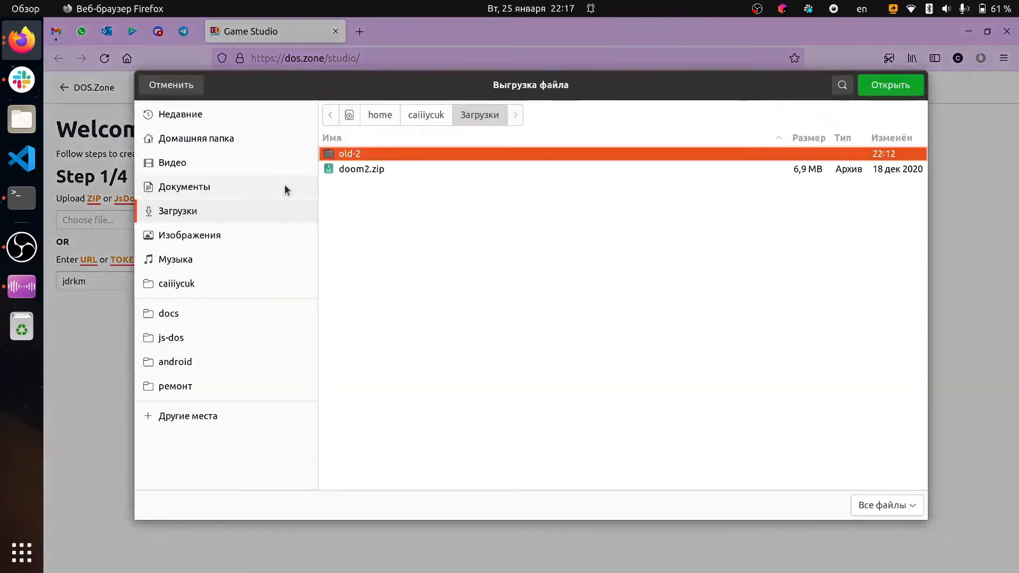
pyautogui.click(370, 174)
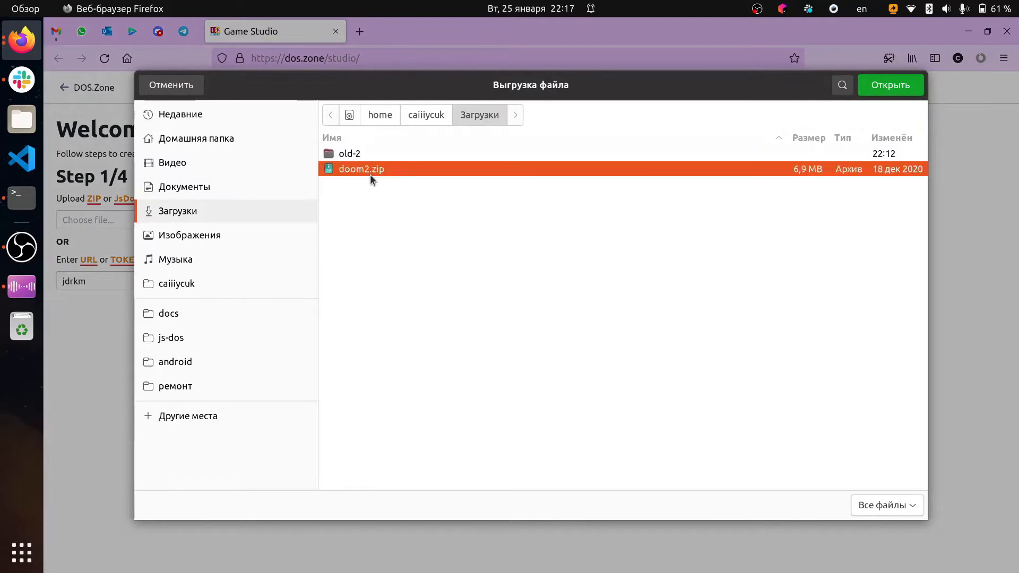
pyautogui.press('Return')
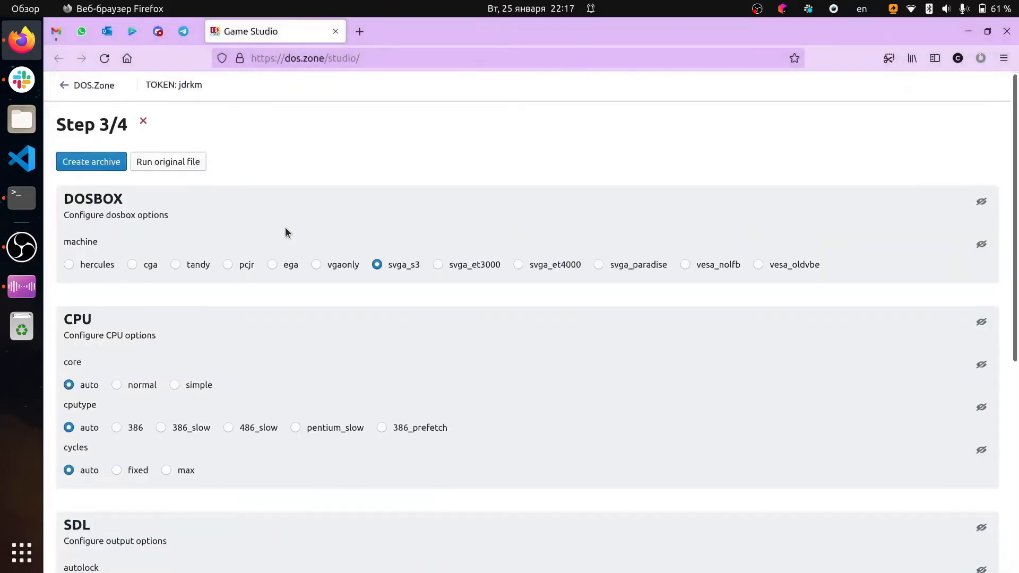
# Examine the available DOSBOX, CPU, SDL, MIXER and AUTOEXEC configuration options
pyautogui.scroll(-5, 285, 227)
pyautogui.scroll(5, 285, 227)
pyautogui.scroll(-5, 285, 228)
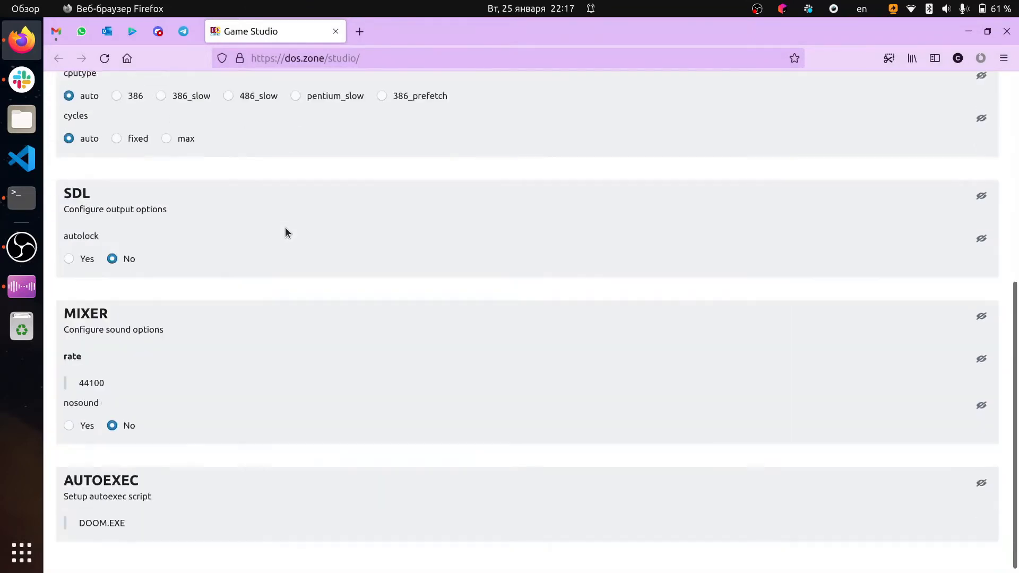
pyautogui.scroll(4, 285, 228)
pyautogui.scroll(1, 285, 227)
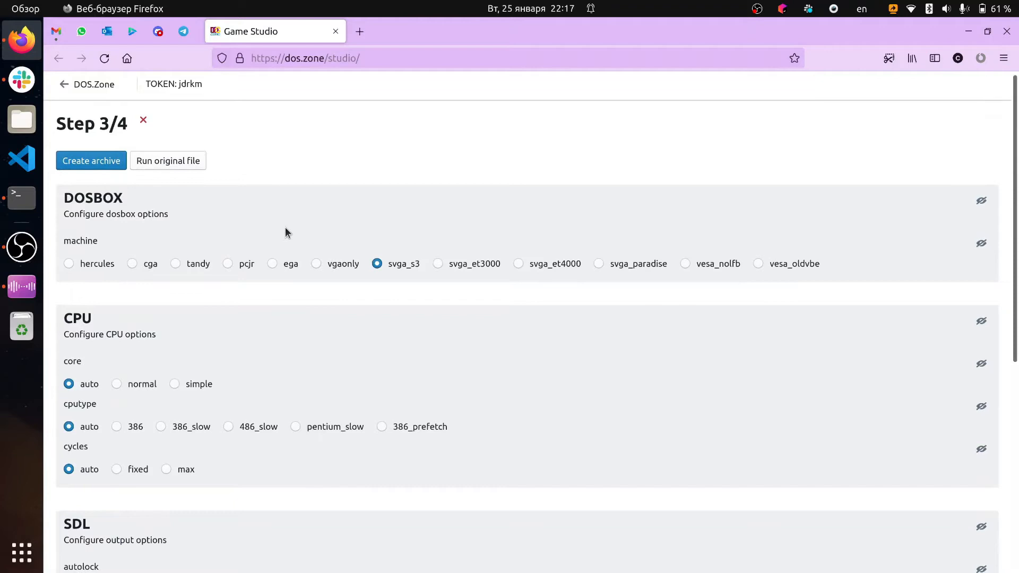
pyautogui.scroll(1, 263, 234)
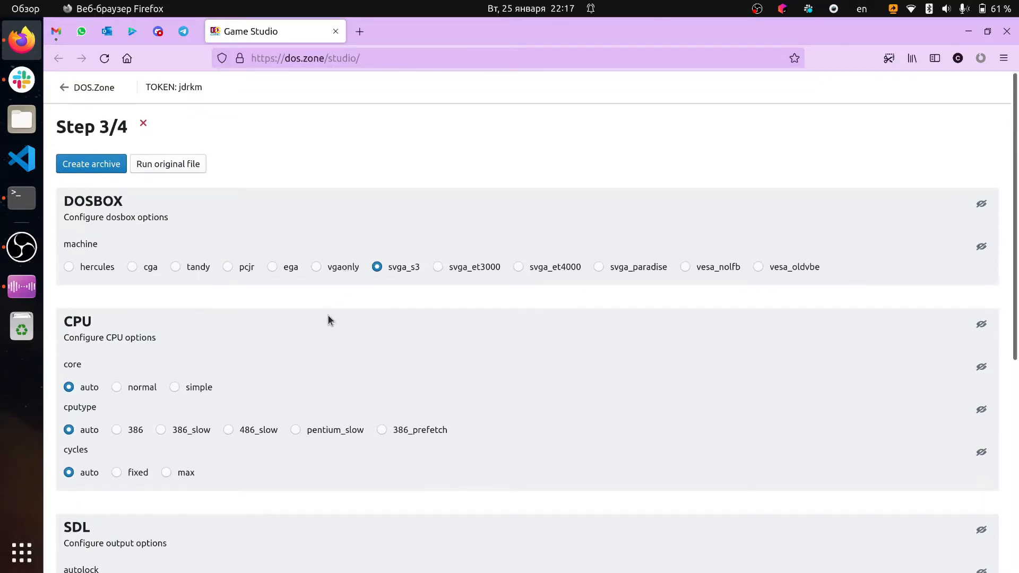
pyautogui.scroll(-6, 282, 394)
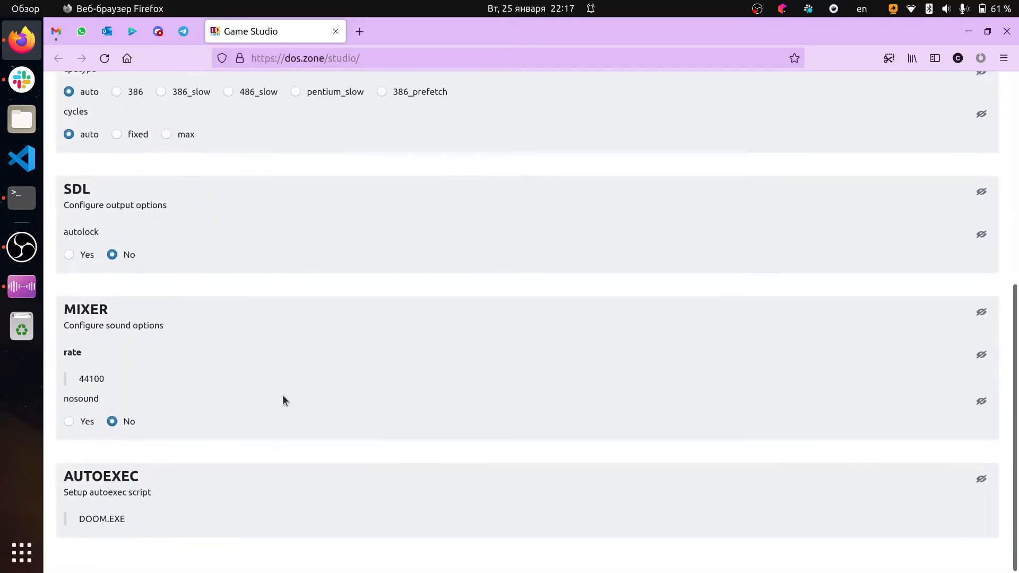
# Set the SDL autolock option to Yes
pyautogui.scroll(2, 282, 394)
pyautogui.scroll(1, 282, 394)
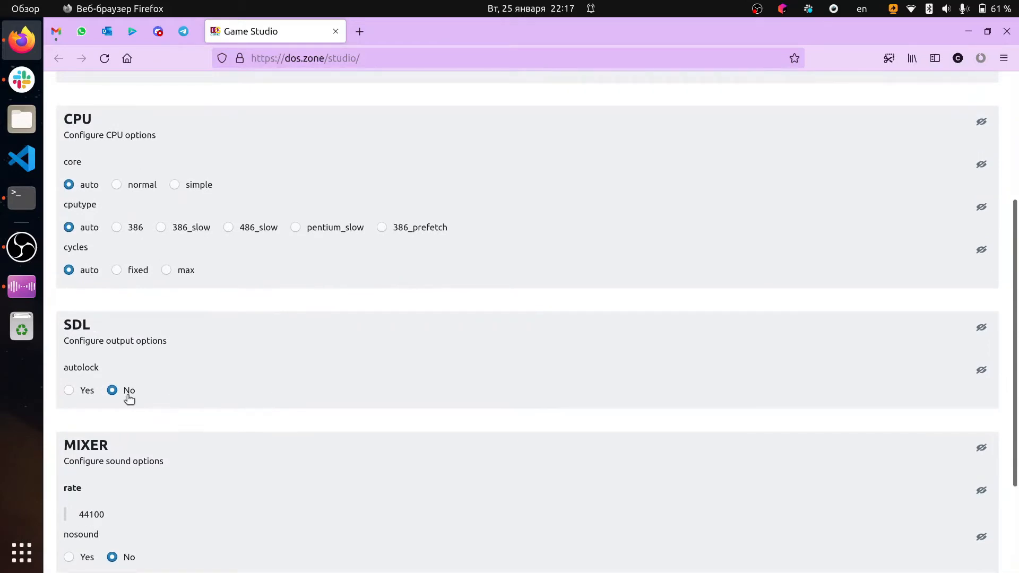
pyautogui.click(69, 390)
# Clear the AUTOEXEC script so that it is left empty
pyautogui.scroll(-3, 137, 509)
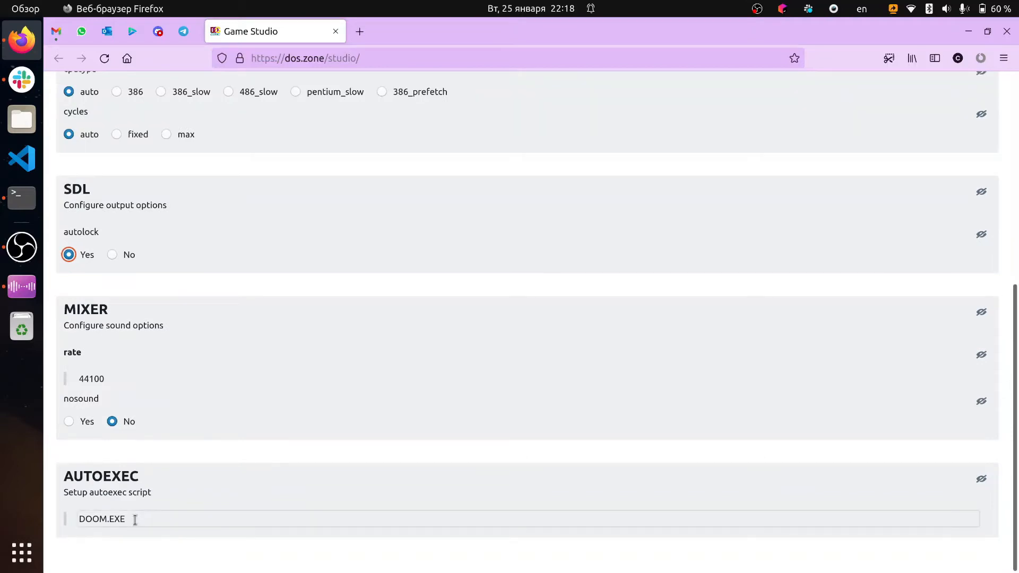
pyautogui.click(135, 519)
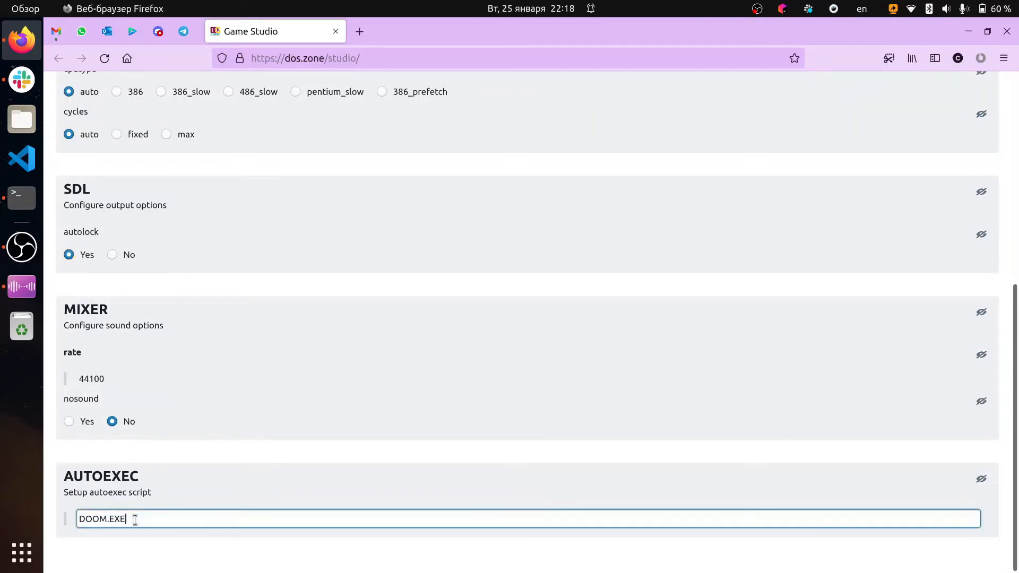
pyautogui.moveTo(135, 520); pyautogui.dragTo(78, 516)
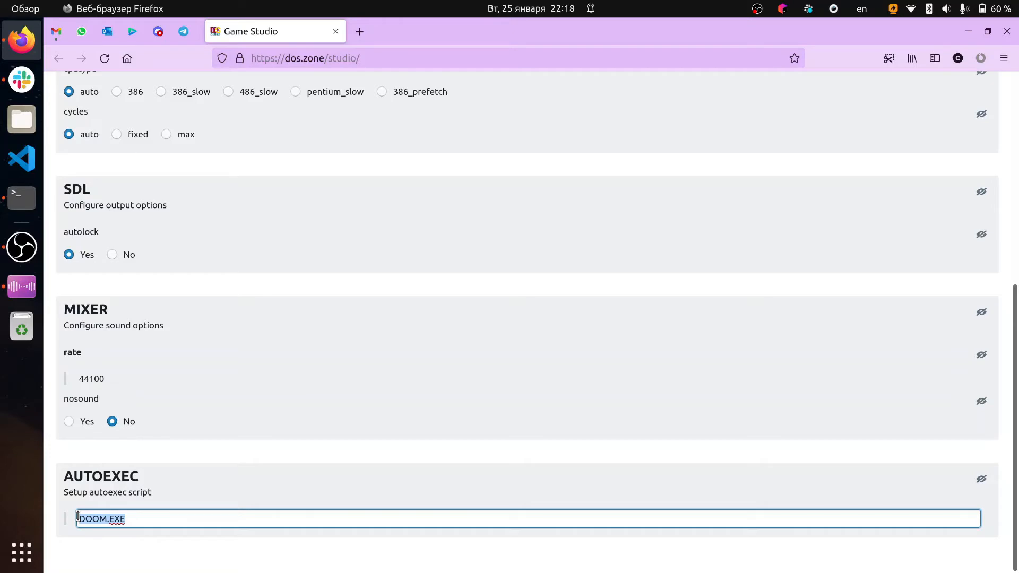
pyautogui.press('BackSpace')
pyautogui.click(186, 475)
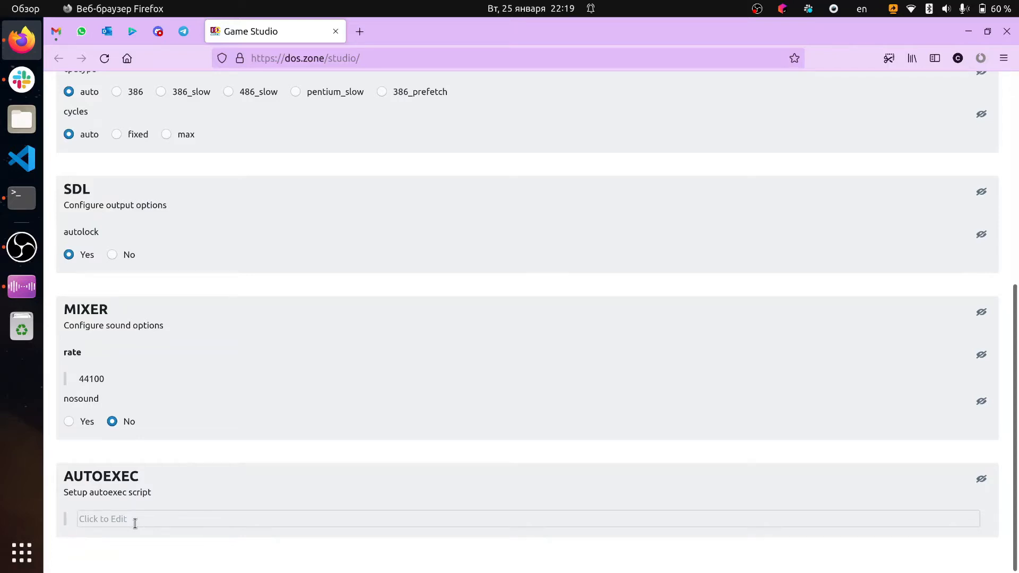
# Create the archive with the configured options
pyautogui.scroll(6, 135, 523)
pyautogui.scroll(-5, 135, 524)
pyautogui.scroll(5, 135, 524)
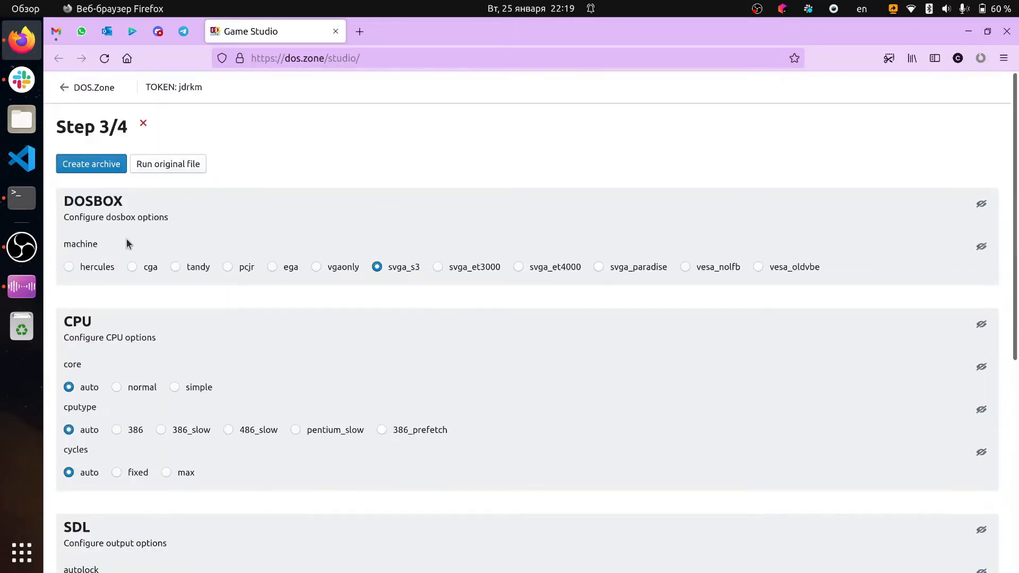
pyautogui.click(106, 167)
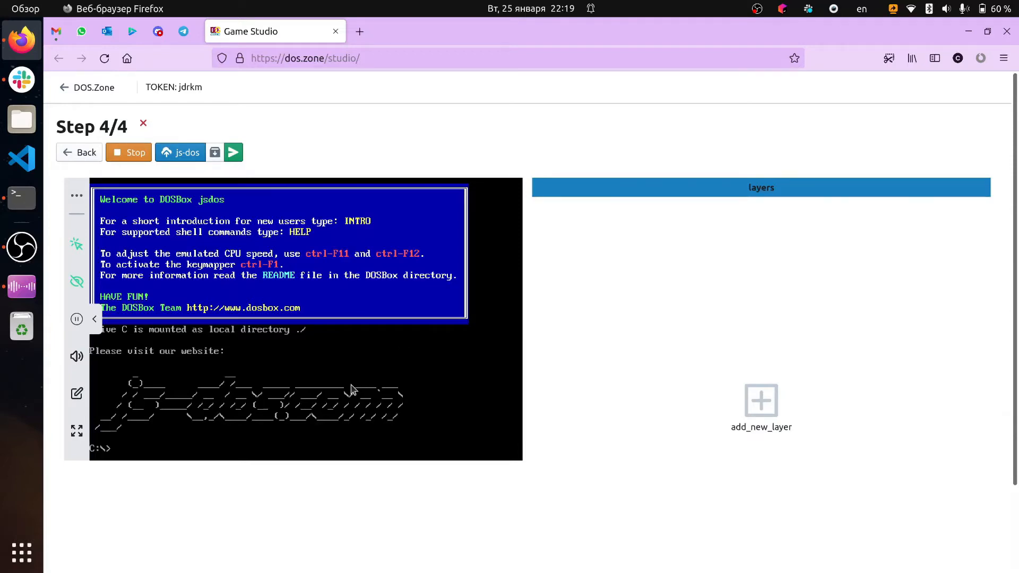
# List the files on drive C at the DOS prompt and run the setup program
pyautogui.write('dir')
pyautogui.press('Return')
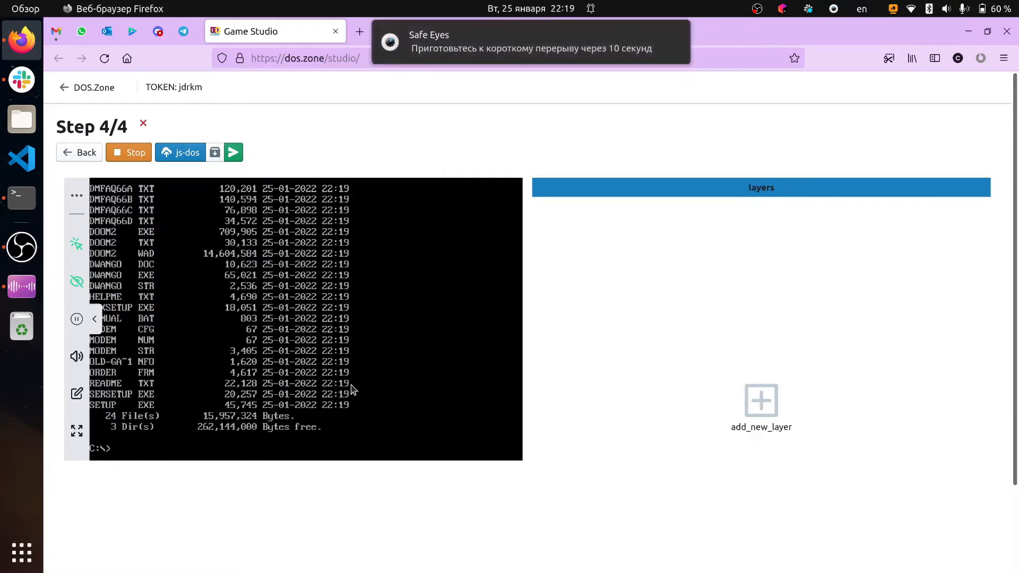
pyautogui.write('setup')
pyautogui.press('Return')
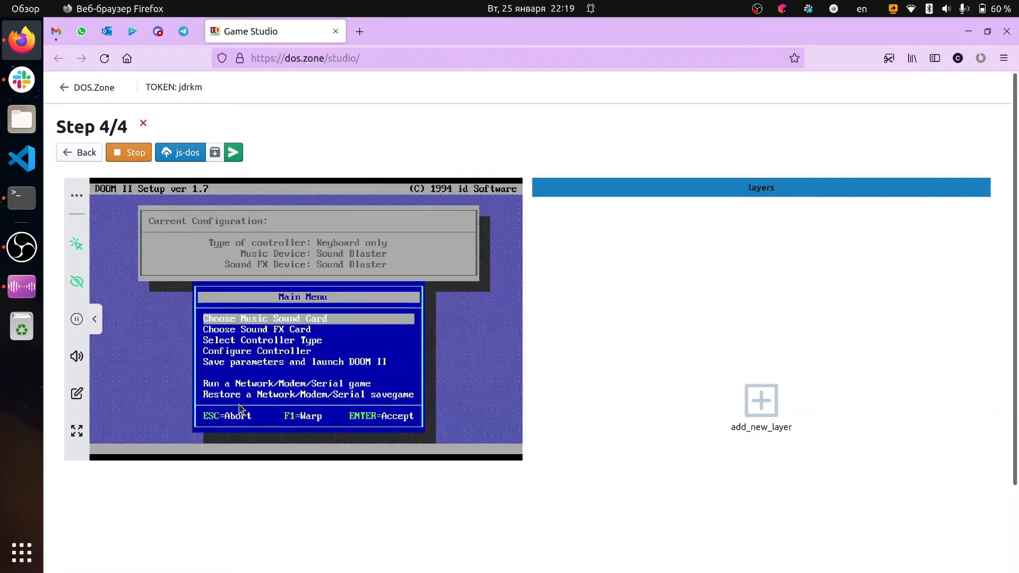
# Choose Sound Blaster as the music card with port address 220
pyautogui.press('Return')
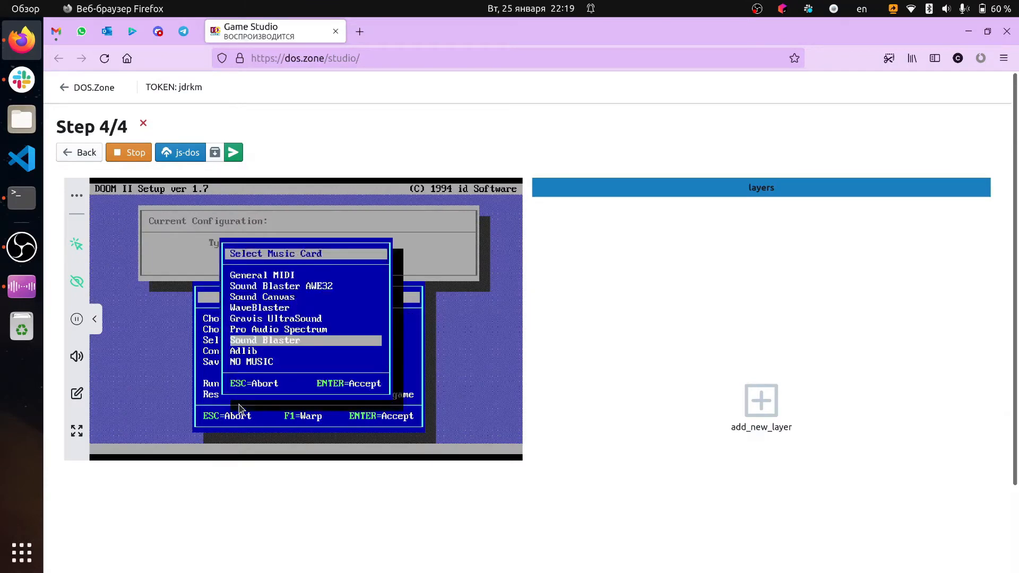
pyautogui.press('Return')
pyautogui.press('Return')
# Choose Sound Blaster as the sound FX card, accept its default hardware settings, and mix 3 sound effects
pyautogui.press('Return')
pyautogui.press('Return')
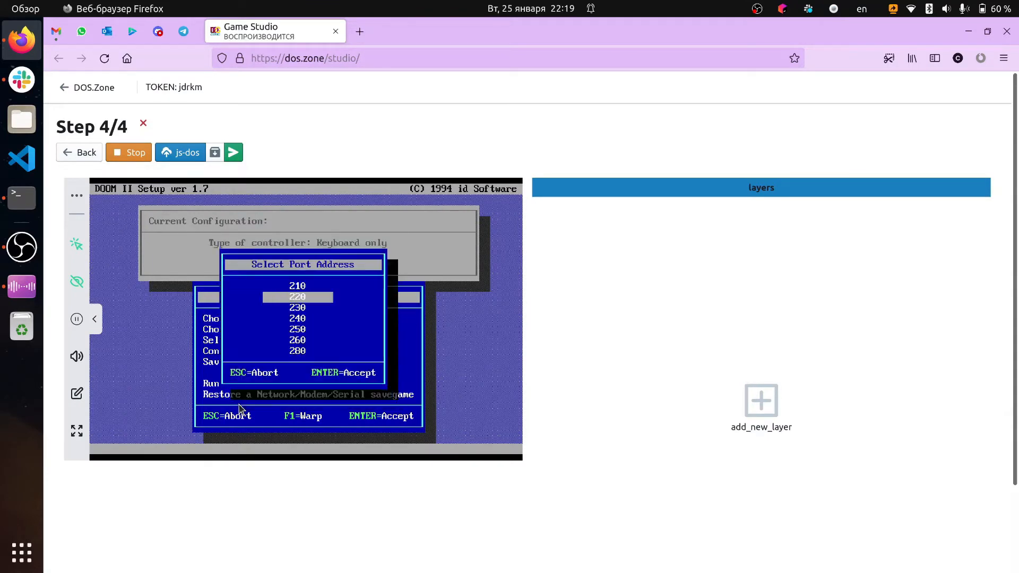
pyautogui.press('Return')
pyautogui.press('Down')
pyautogui.press('Return')
pyautogui.press('Return')
pyautogui.press('Return')
pyautogui.press('Return')
pyautogui.press('Return')
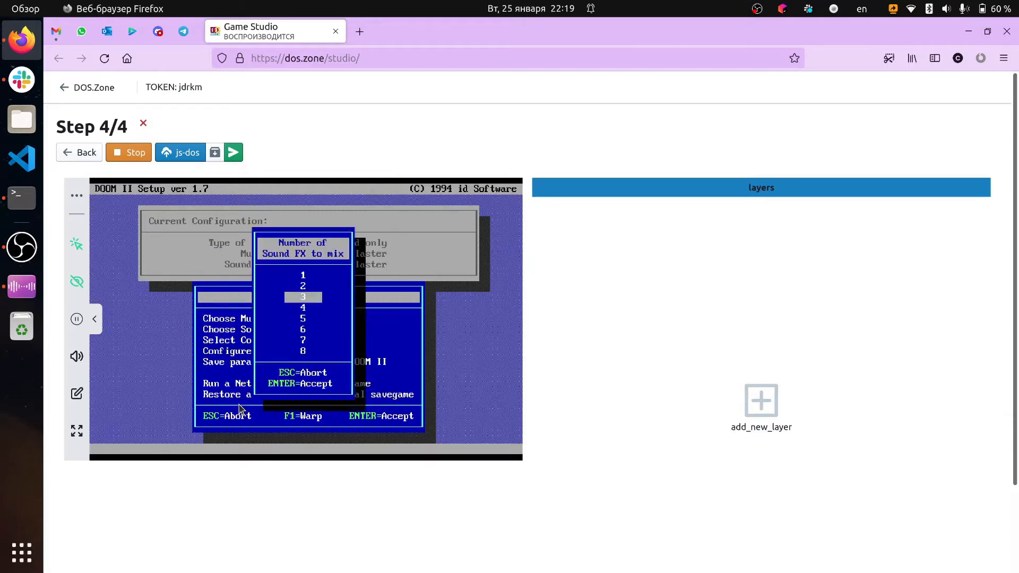
# Set the controller type to Keyboard + Mouse
pyautogui.press('Return')
pyautogui.press('Down')
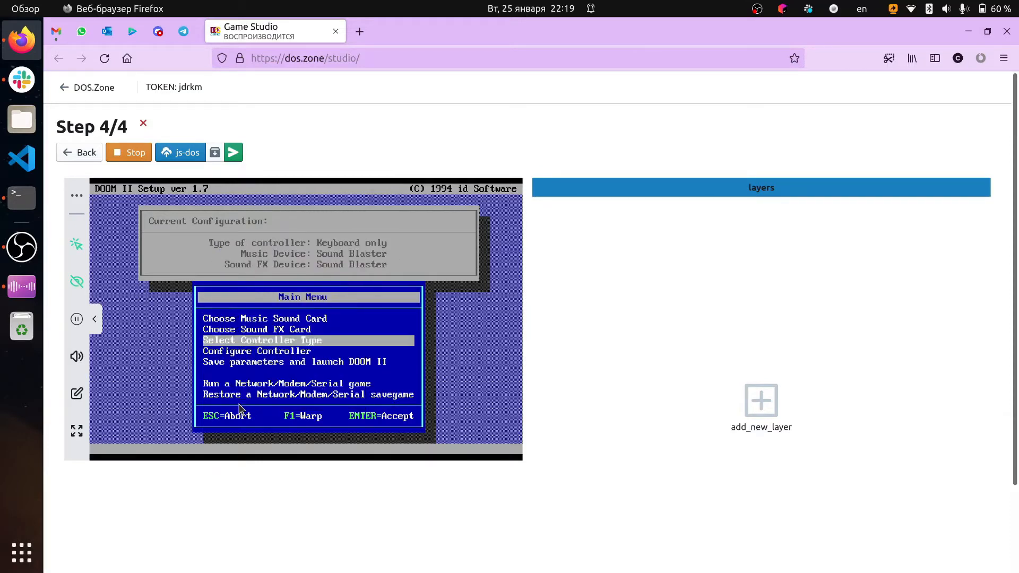
pyautogui.press('Return')
pyautogui.press('Up')
pyautogui.press('Up')
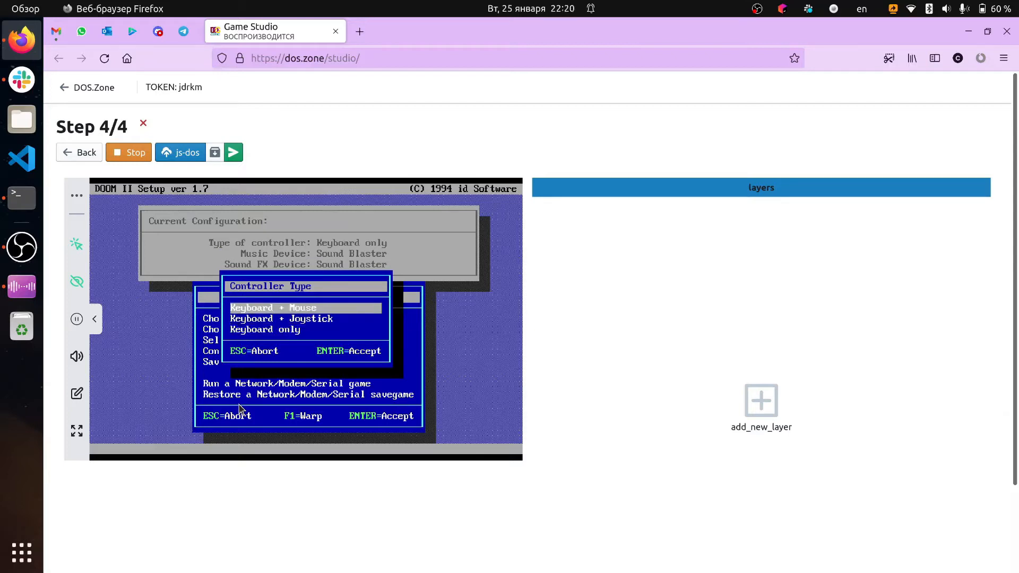
pyautogui.press('Return')
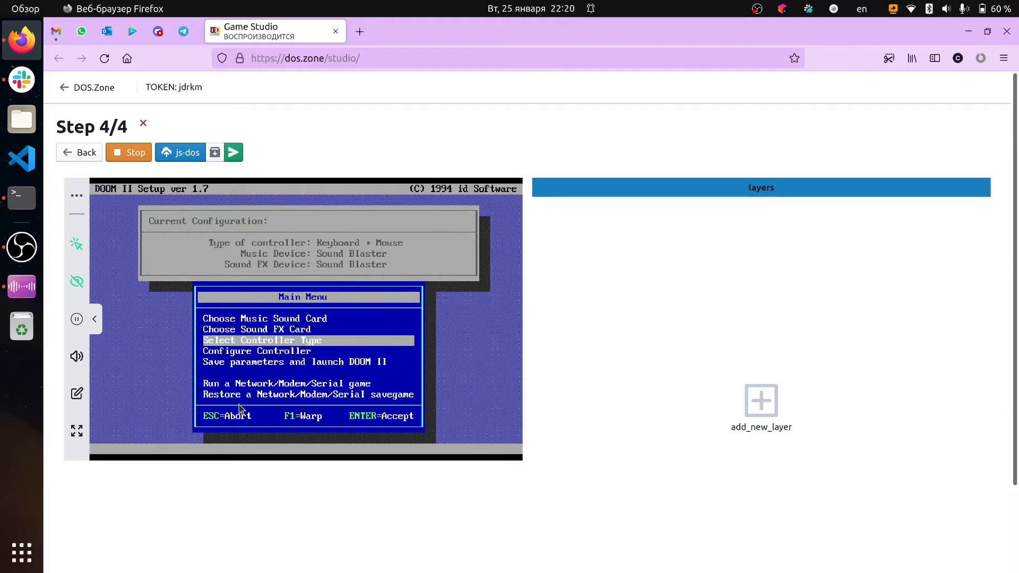
# In the keyboard controller configuration, assign Move Forward to W and Move Backward to S
pyautogui.press('Down')
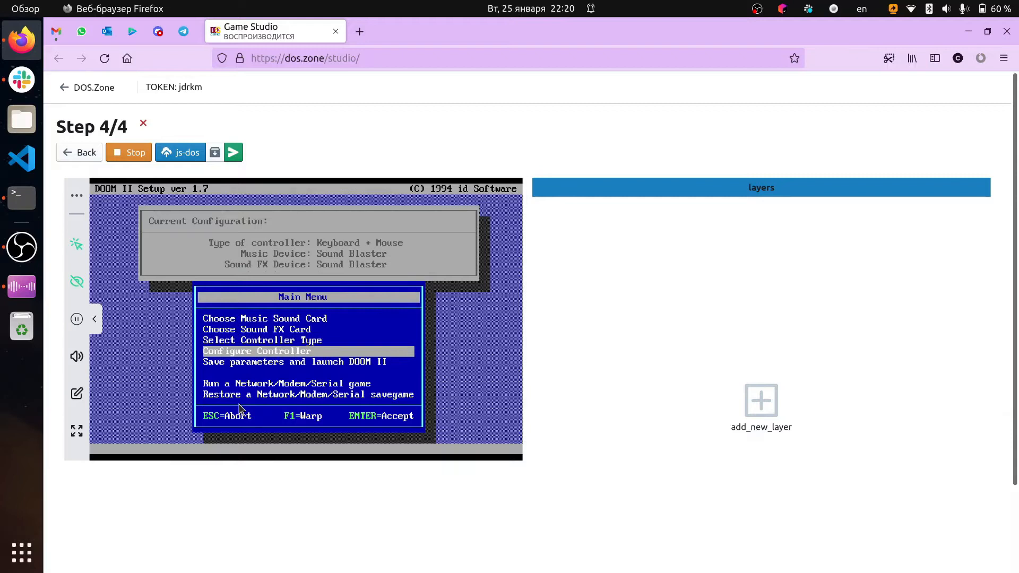
pyautogui.press('Return')
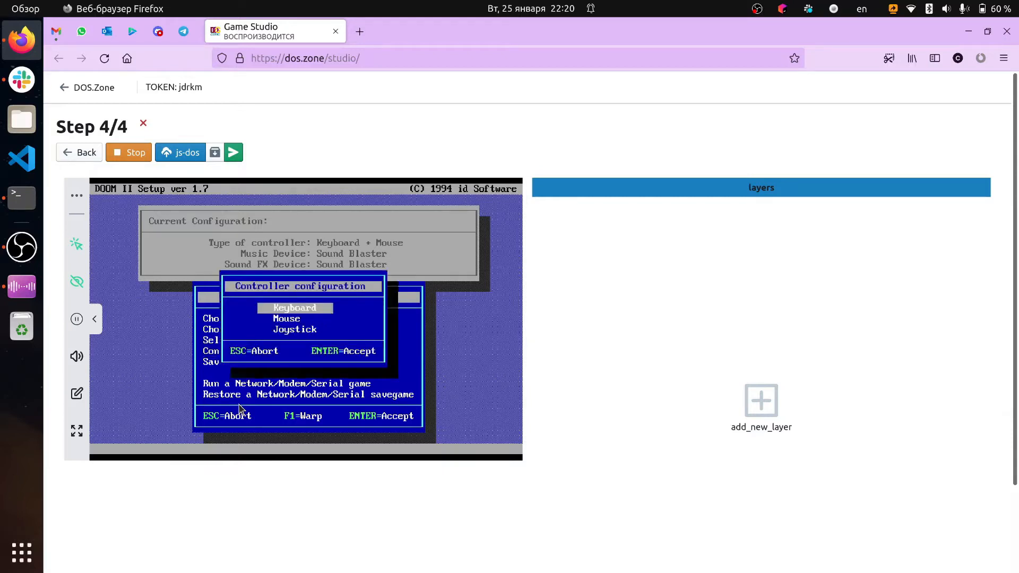
pyautogui.press('Return')
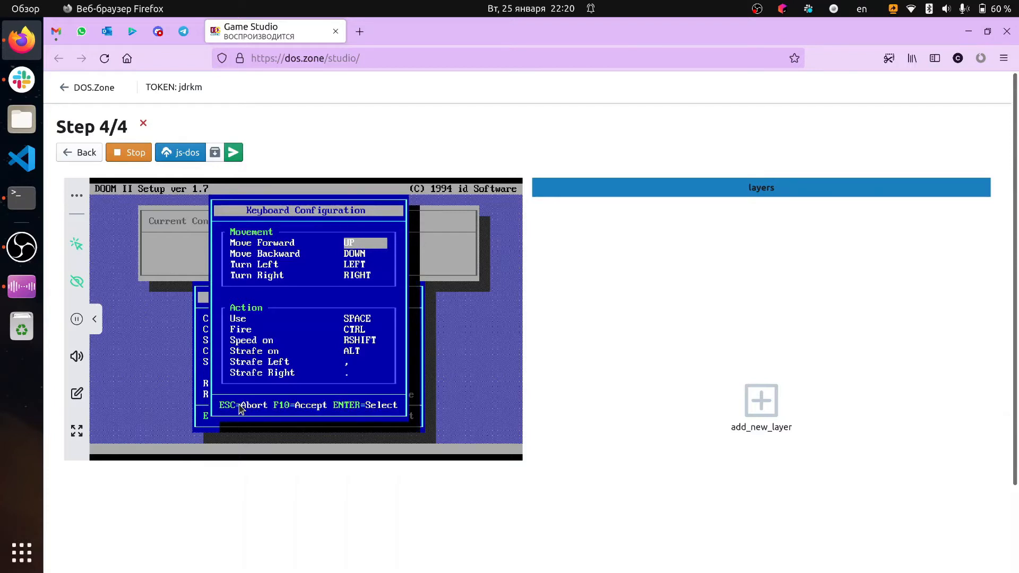
pyautogui.press('Return')
pyautogui.press('w')
pyautogui.press('Down')
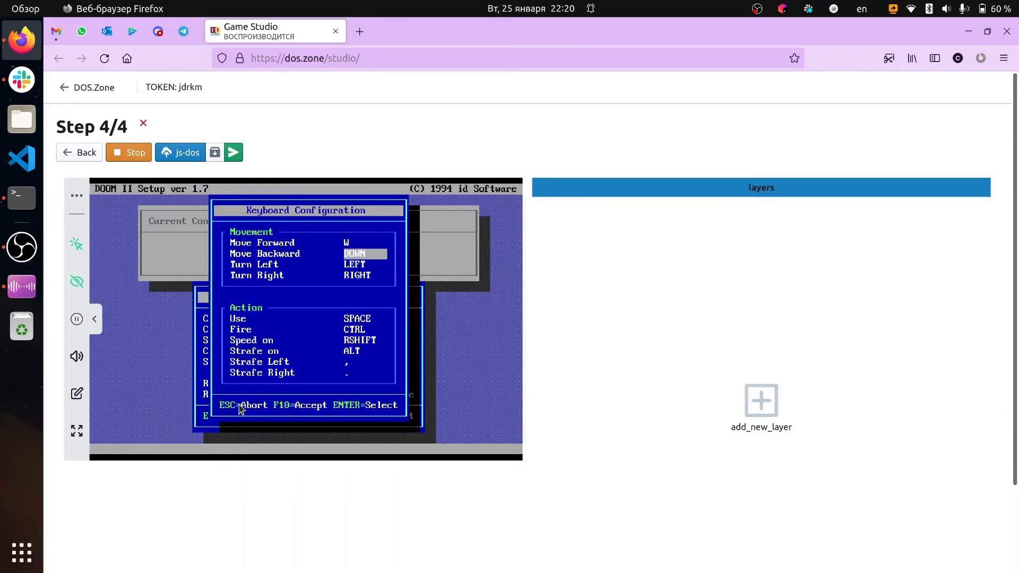
pyautogui.press('Return')
pyautogui.press('s')
pyautogui.press('Down')
pyautogui.press('Return')
pyautogui.press('a')
pyautogui.press('Return')
pyautogui.press('Left')
# Assign Strafe Left to A and Strafe Right to D in the keyboard configuration
pyautogui.press('Down')
pyautogui.press('Down')
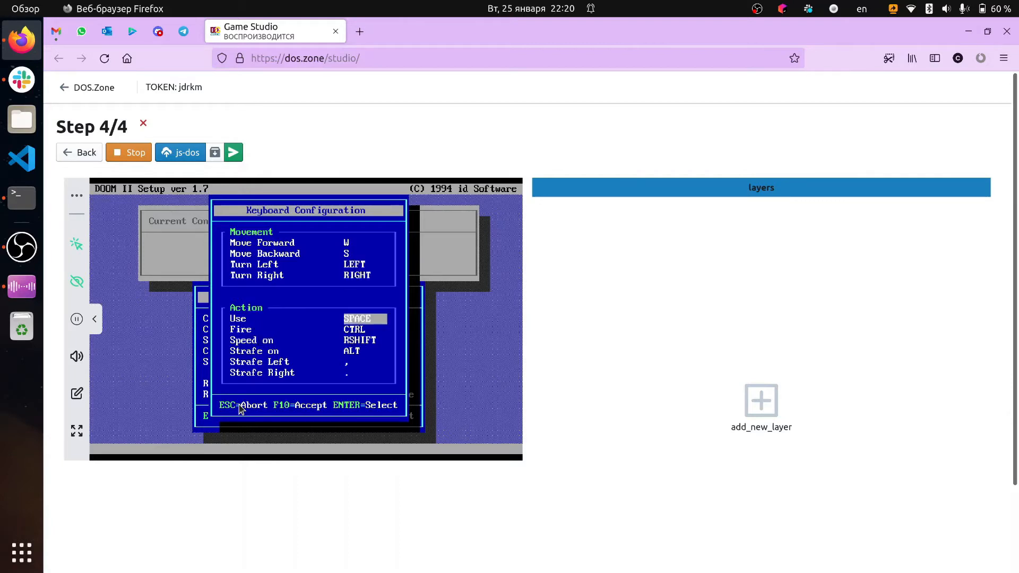
pyautogui.press('Down')
pyautogui.press('Down')
pyautogui.press('Up')
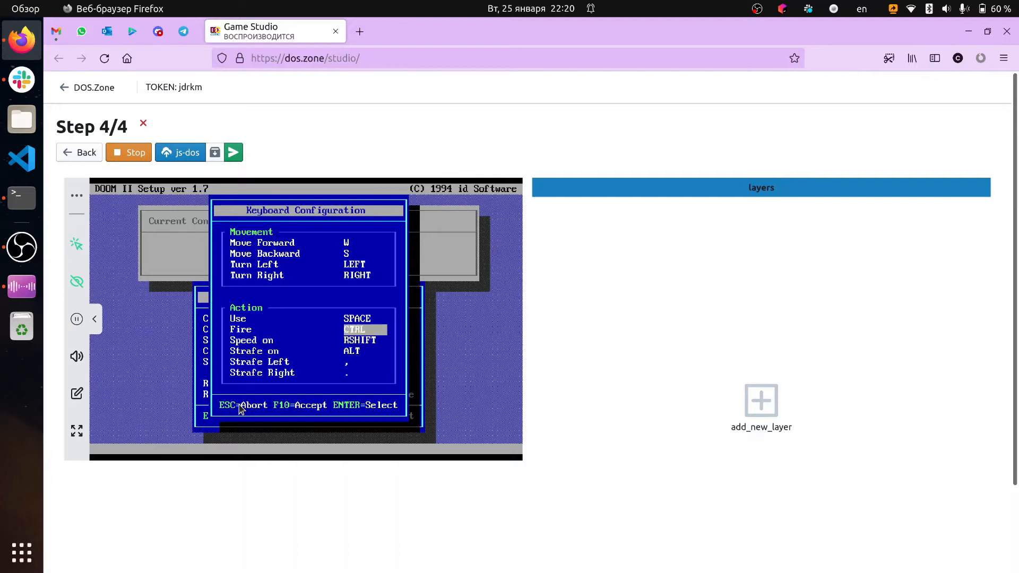
pyautogui.press('Down')
pyautogui.press('Down')
pyautogui.press('Down')
pyautogui.press('Return')
pyautogui.press('a')
pyautogui.press('Down')
pyautogui.press('Return')
pyautogui.press('d')
# Try to reassign the Speed on action to Shift and accept the keyboard configuration
pyautogui.press('Up')
pyautogui.press('Up')
pyautogui.press('Up')
pyautogui.press('Up')
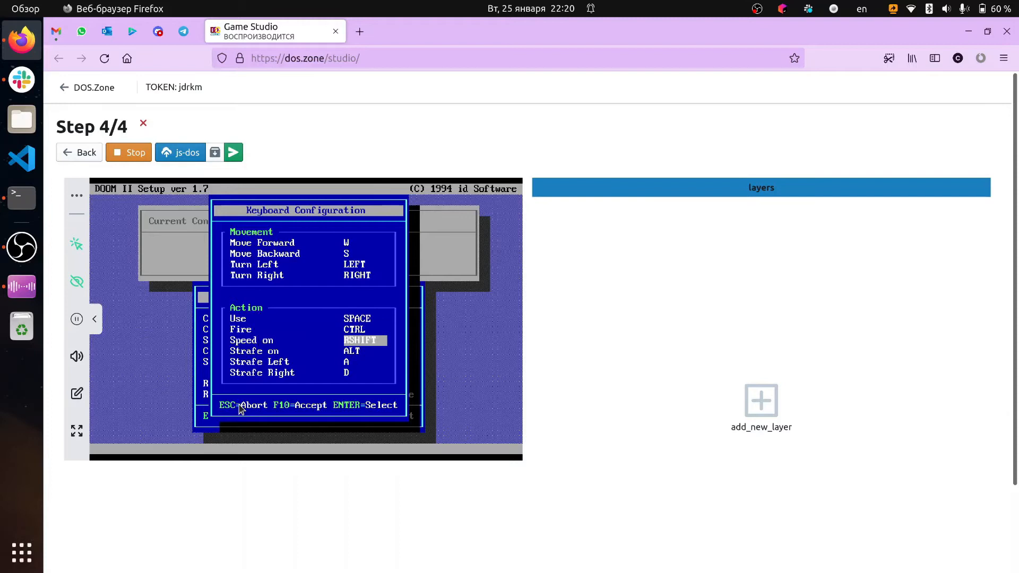
pyautogui.press('Up')
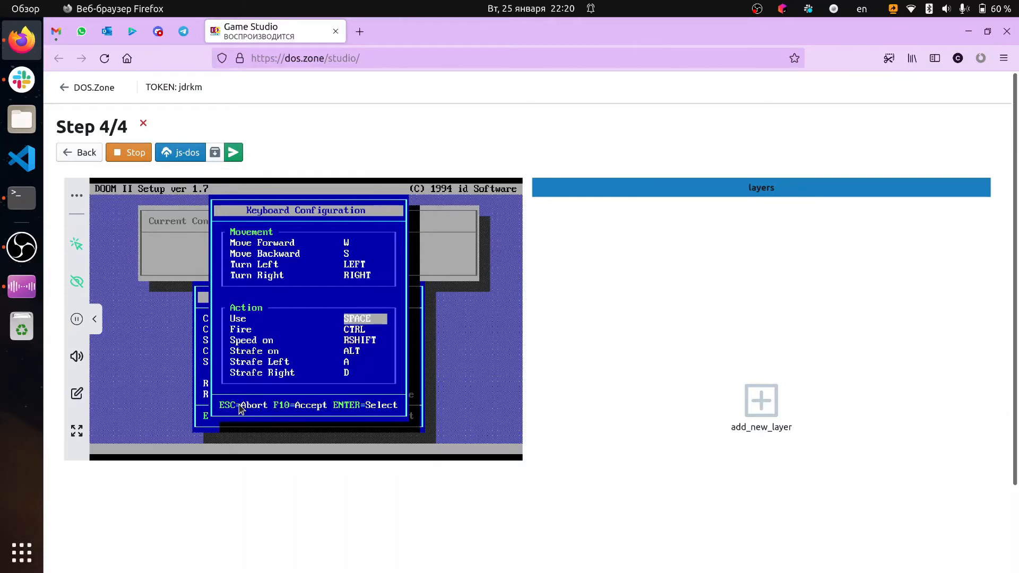
pyautogui.press('Down')
pyautogui.press('Down')
pyautogui.press('Up')
pyautogui.press('Up')
pyautogui.press('Down')
pyautogui.press('Down')
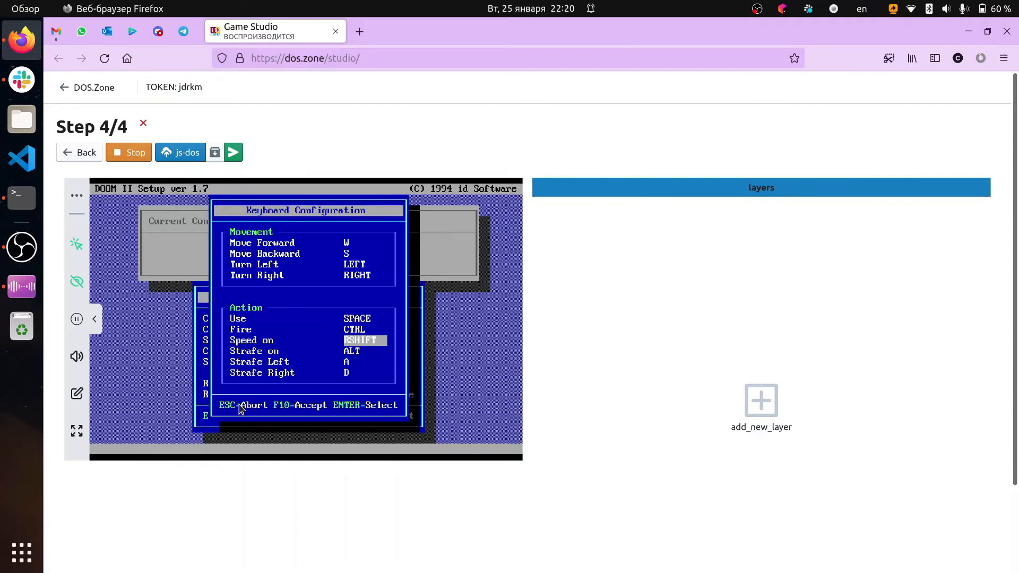
pyautogui.press('Return')
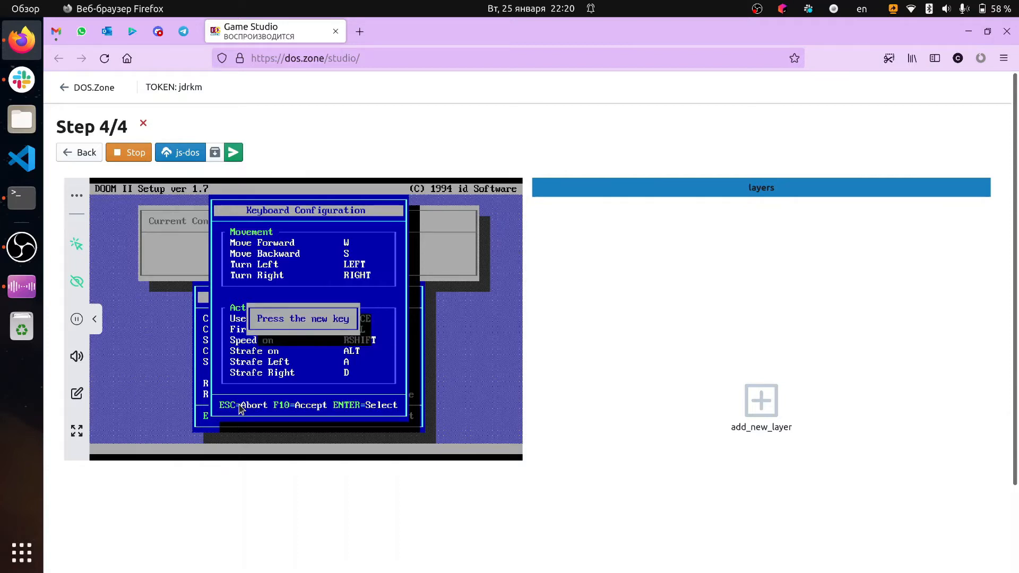
pyautogui.press('shift')
pyautogui.press('F10')
# Reopen the keyboard controller configuration and assign Move Forward to W and Move Backward to S
pyautogui.press('Return')
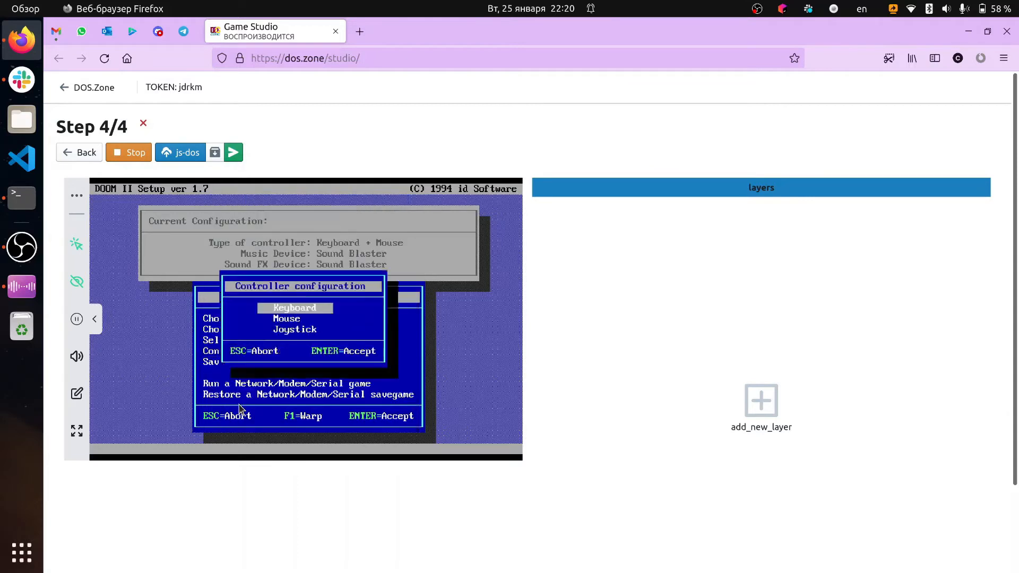
pyautogui.press('Return')
pyautogui.press('Up')
pyautogui.press('Up')
pyautogui.press('Up')
pyautogui.press('Up')
pyautogui.press('Up')
pyautogui.press('Up')
pyautogui.press('Return')
pyautogui.press('w')
pyautogui.press('Down')
pyautogui.press('Return')
pyautogui.press('s')
# Assign Strafe Left to A and Strafe Right to D among the keyboard actions
pyautogui.press('Down')
pyautogui.press('Down')
pyautogui.press('Down')
pyautogui.press('Down')
pyautogui.press('Down')
pyautogui.press('Down')
pyautogui.press('Down')
pyautogui.press('Return')
pyautogui.press('a')
pyautogui.press('Down')
pyautogui.press('Return')
pyautogui.press('d')
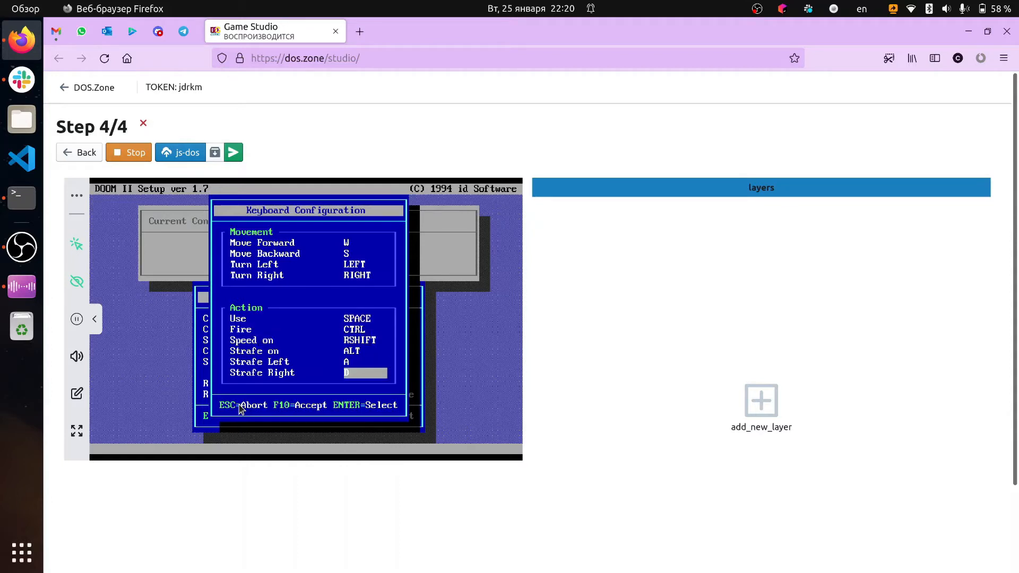
# Accept the keyboard configuration and quit the setup program to DOS, saving the settings
pyautogui.press('F10')
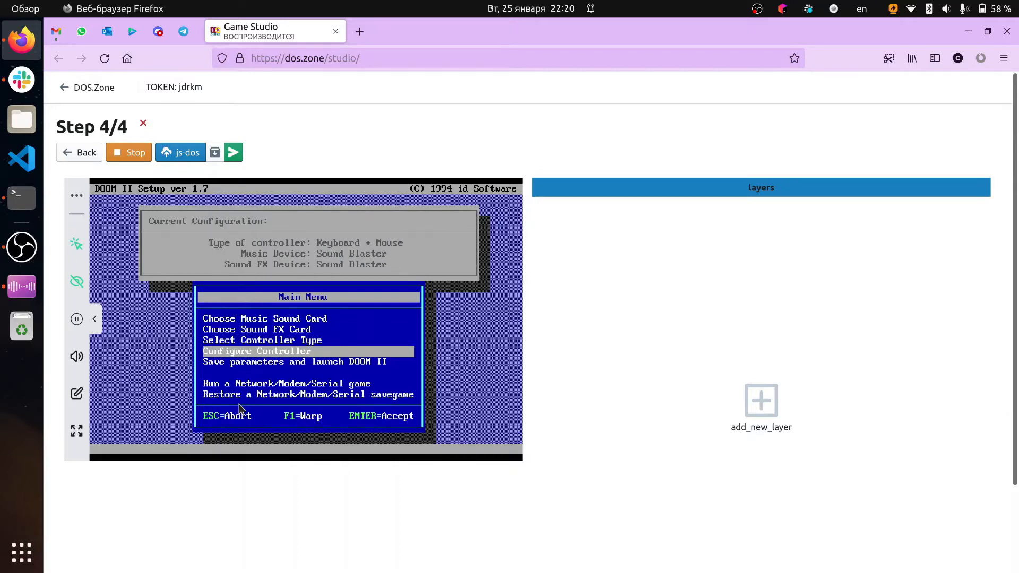
pyautogui.press('Escape')
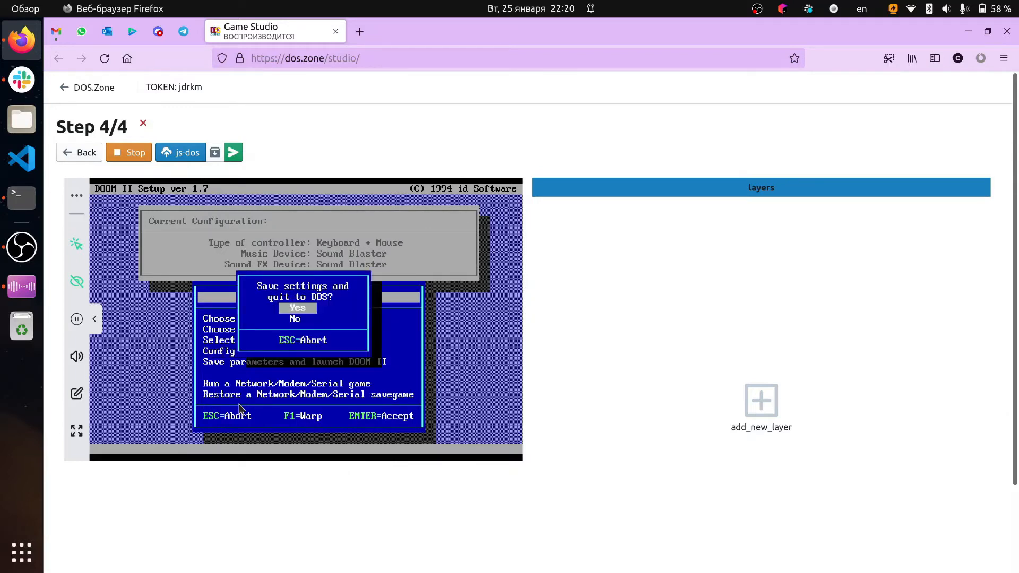
pyautogui.press('Return')
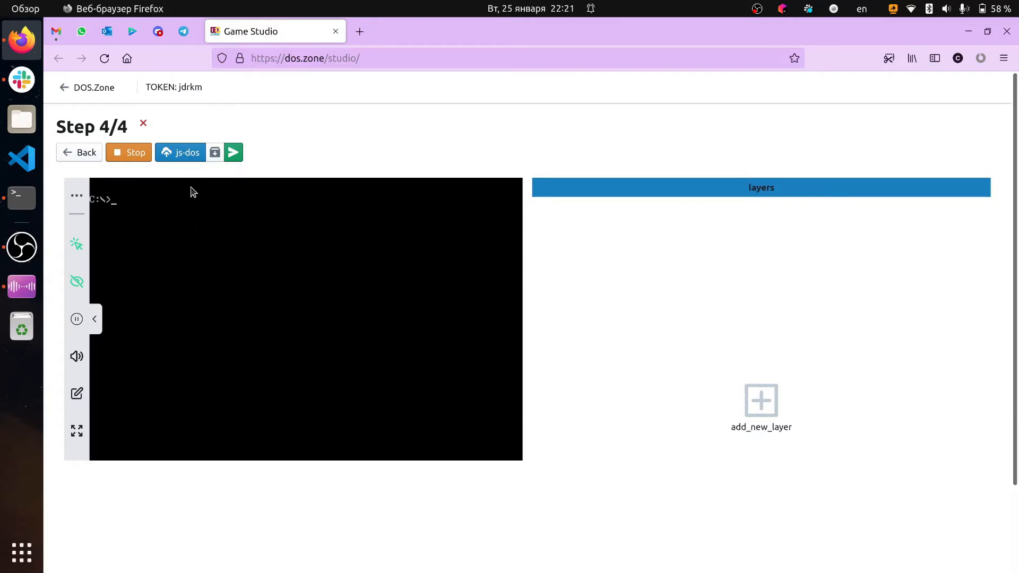
# Upload the configured bundle to the js-dos cloud, restart the studio wizard and load the bundle by its token
pyautogui.doubleClick(187, 85)
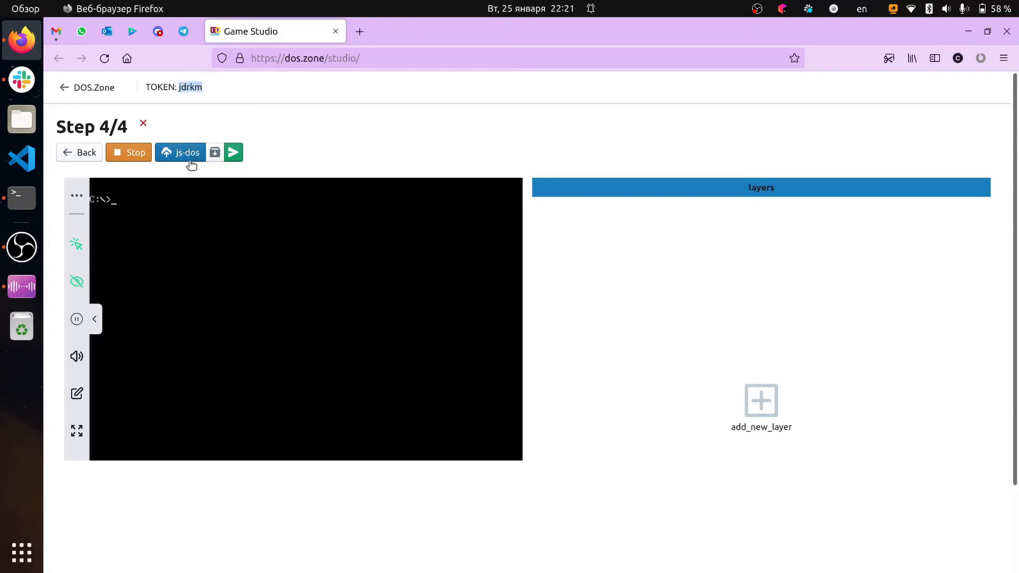
pyautogui.click(188, 154)
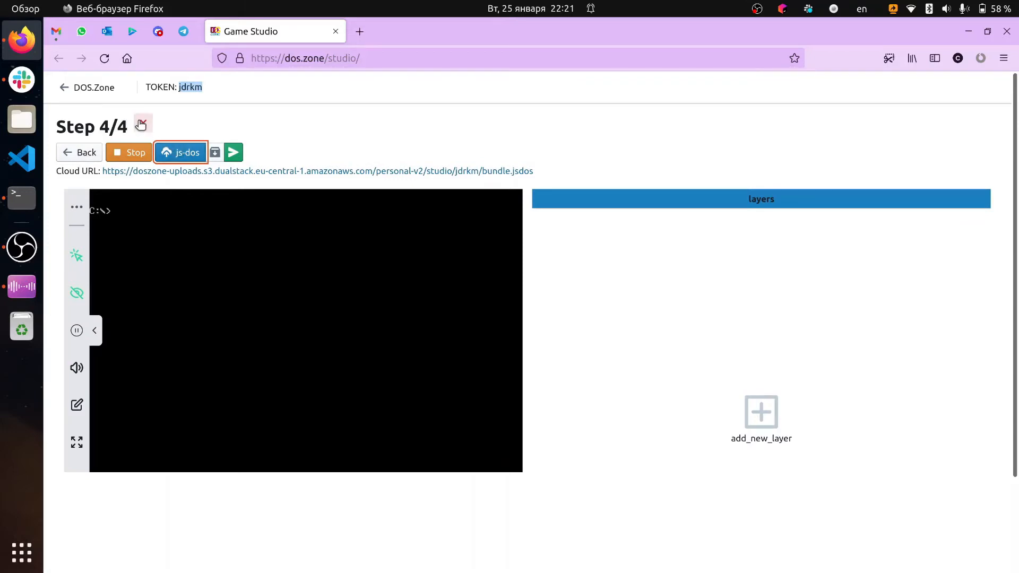
pyautogui.click(141, 124)
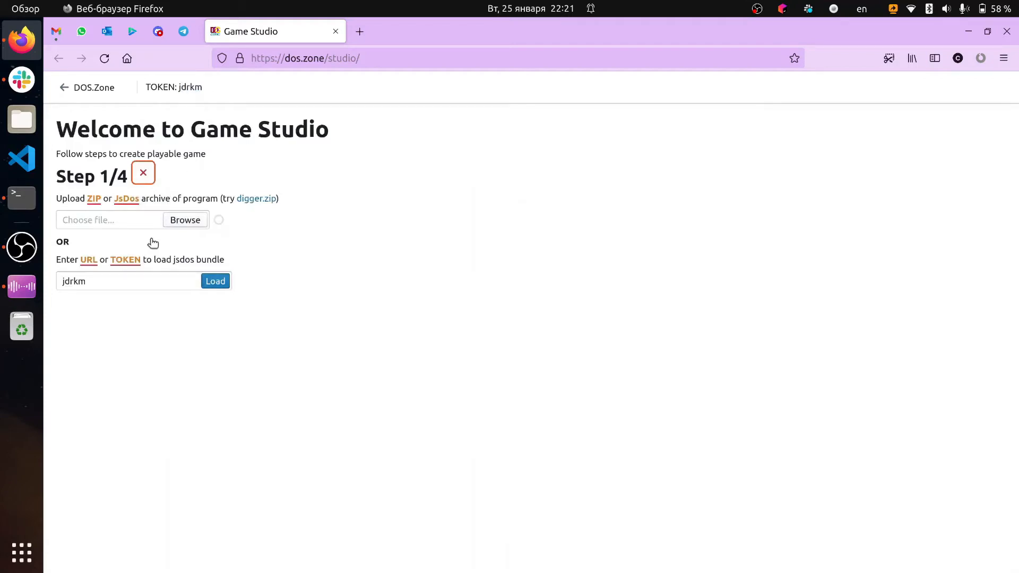
pyautogui.click(221, 289)
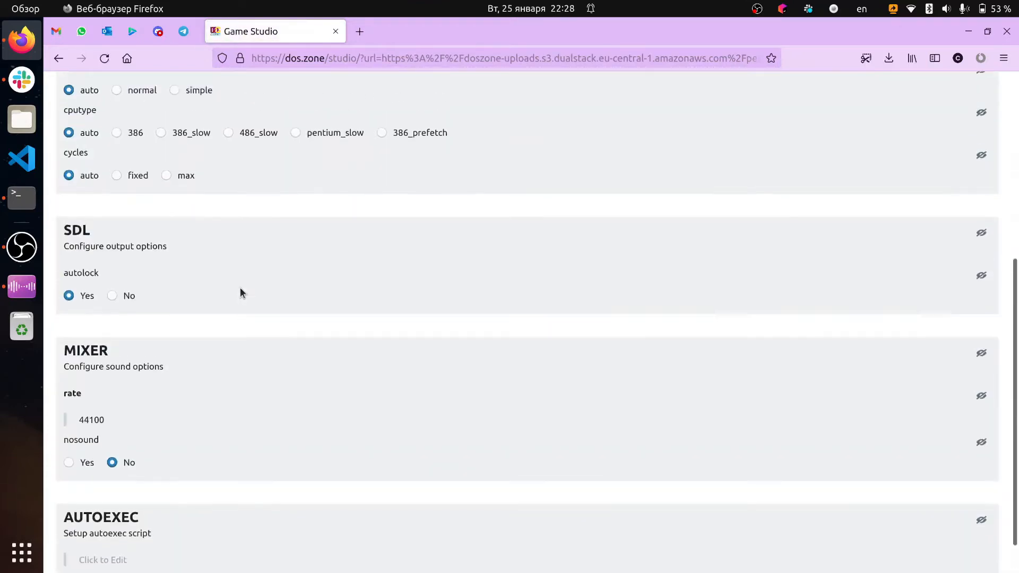
# Set the autoexec script to DOOM.EXE and create the archive
pyautogui.scroll(3, 240, 290)
pyautogui.scroll(-4, 239, 288)
pyautogui.click(175, 516)
pyautogui.write('DOOM.EXE')
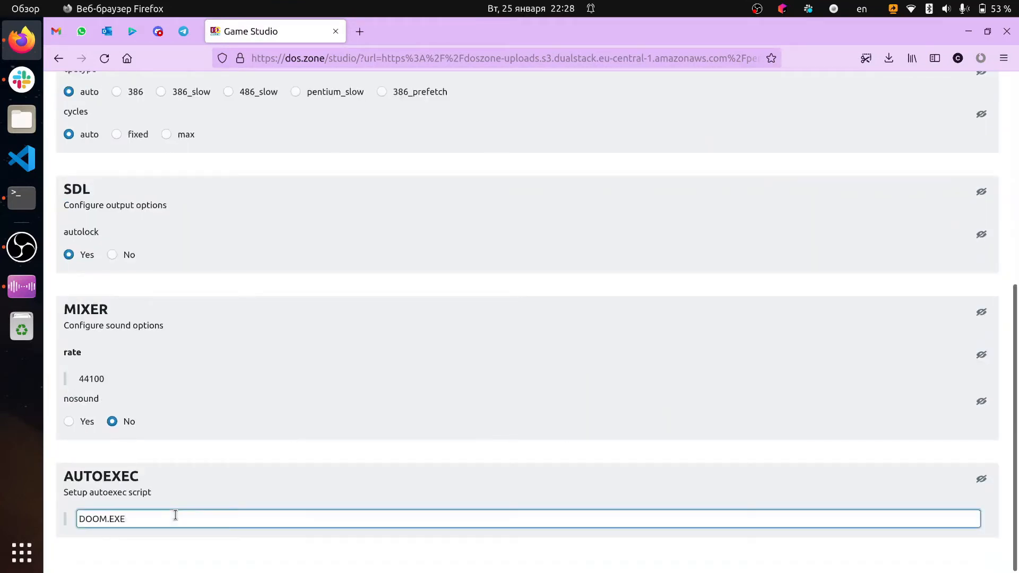
pyautogui.scroll(5, 175, 514)
pyautogui.scroll(-5, 175, 515)
pyautogui.scroll(4, 175, 515)
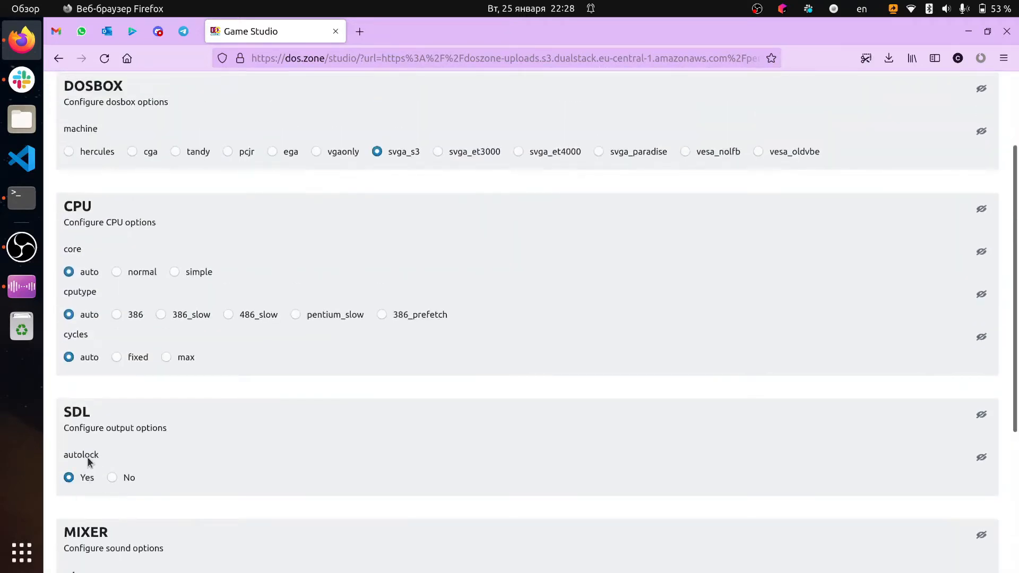
pyautogui.scroll(3, 115, 435)
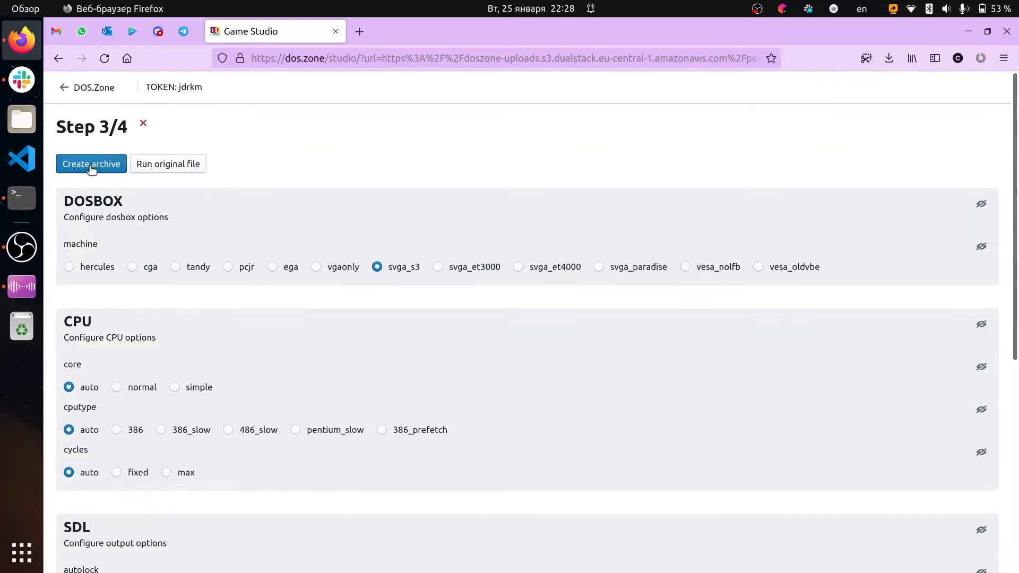
pyautogui.click(91, 165)
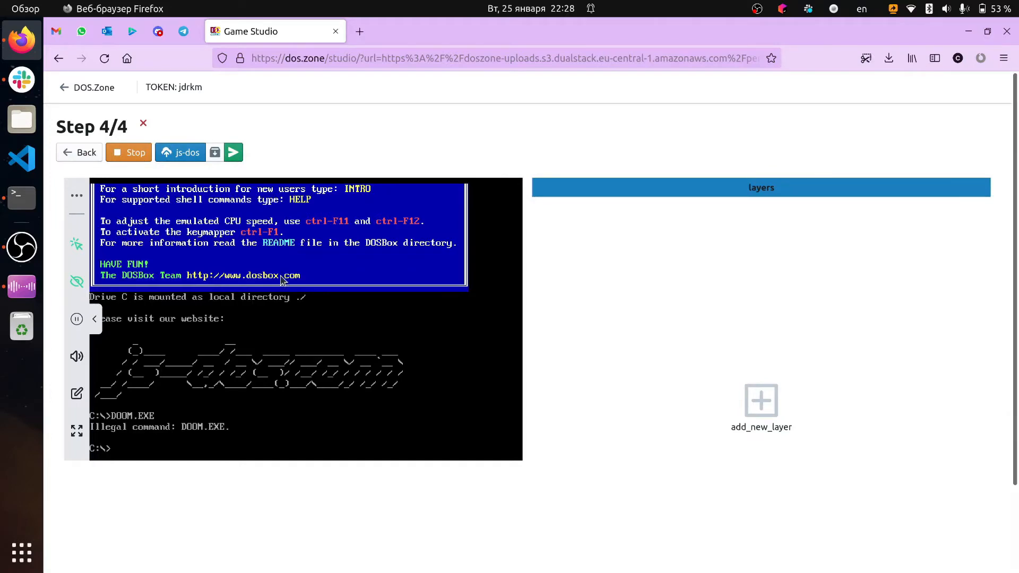
# List the files on drive C, change the autoexec script to launch DOOM2, and create the archive again
pyautogui.press('Return')
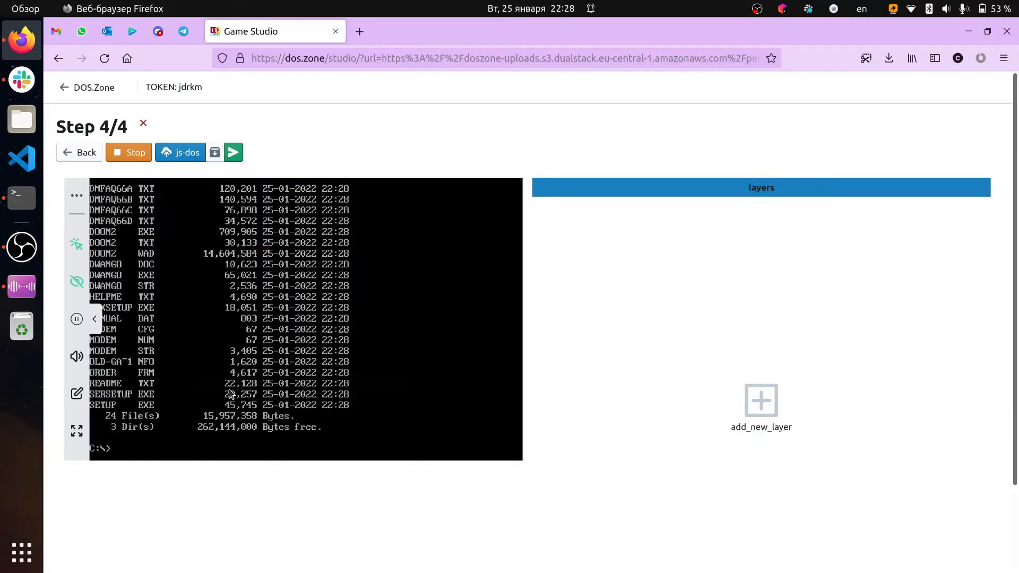
pyautogui.click(82, 151)
pyautogui.scroll(-6, 260, 378)
pyautogui.click(149, 522)
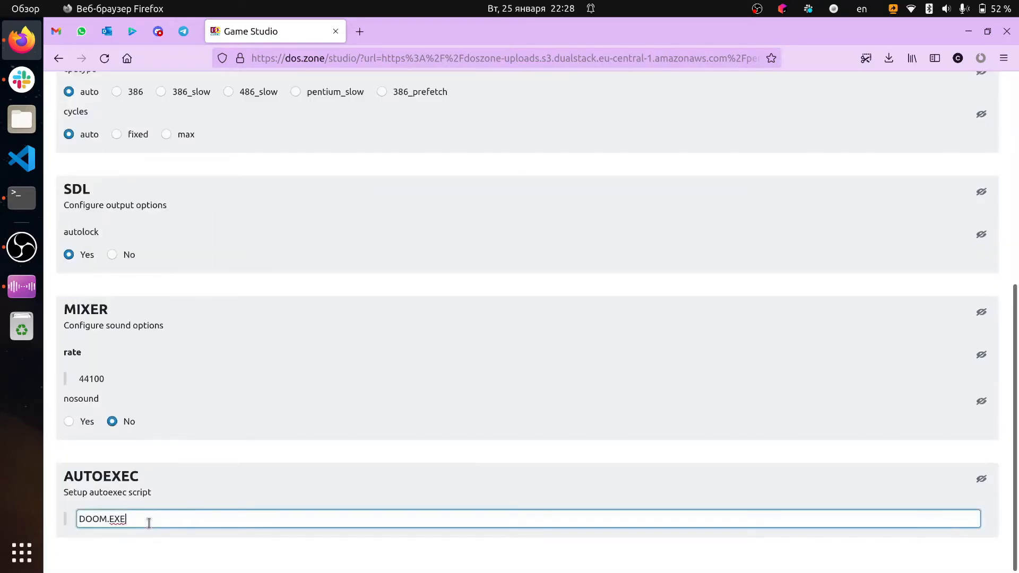
pyautogui.press('BackSpace')
pyautogui.write('2')
pyautogui.scroll(10, 148, 371)
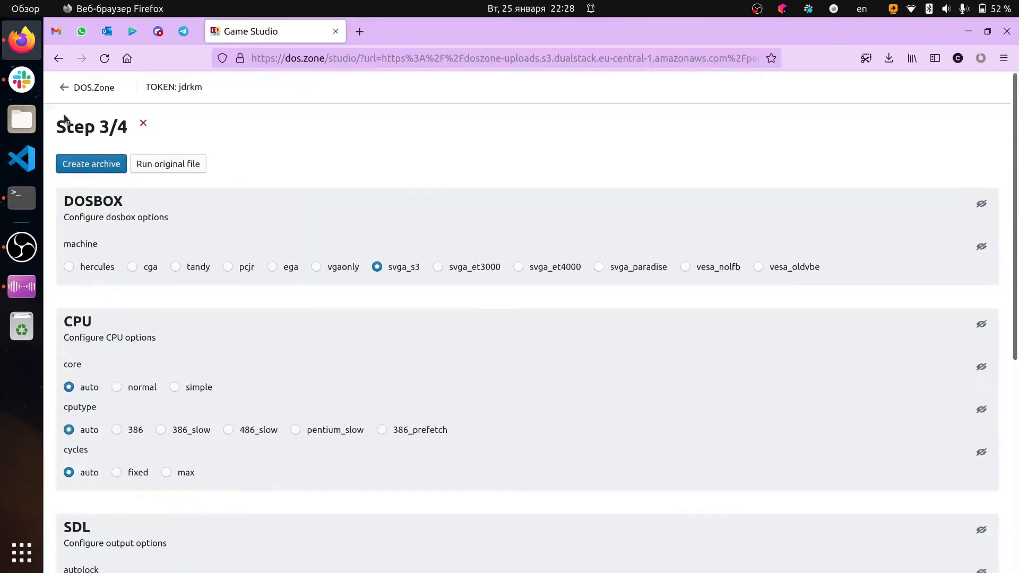
pyautogui.click(87, 163)
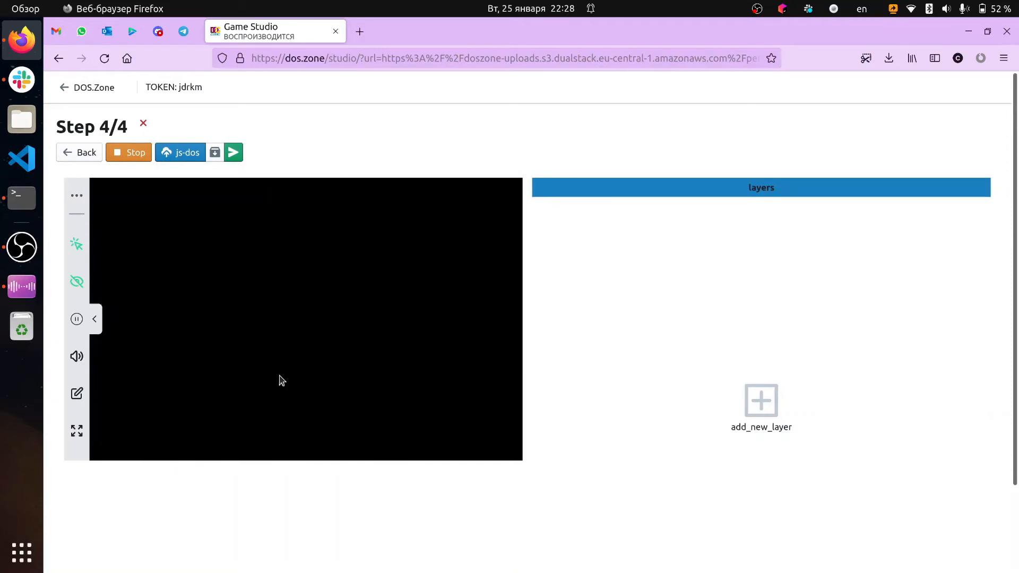
# Start a new DOOM II game, accepting the preselected difficulty
pyautogui.press('Return')
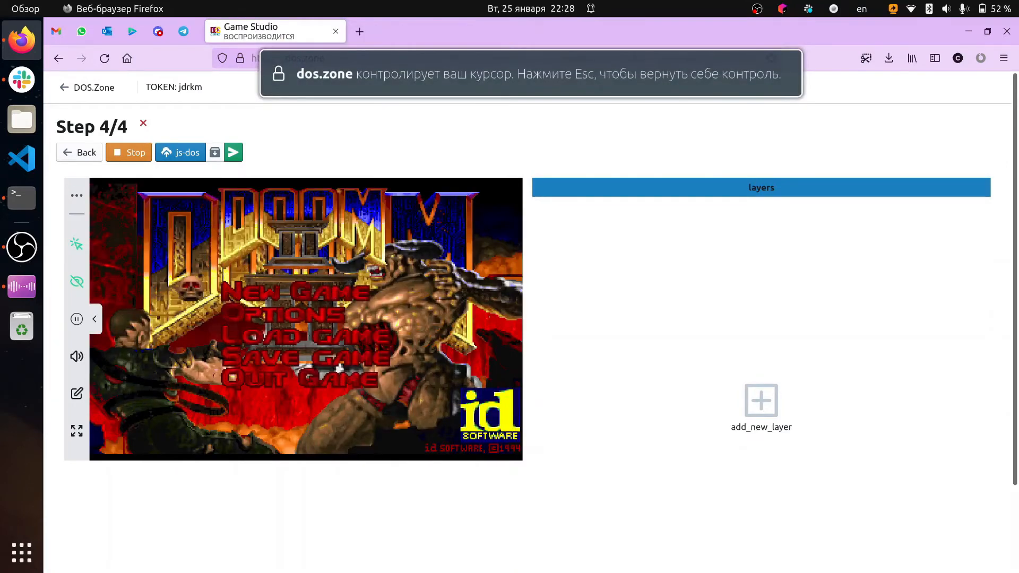
pyautogui.press('Return')
pyautogui.press('Return')
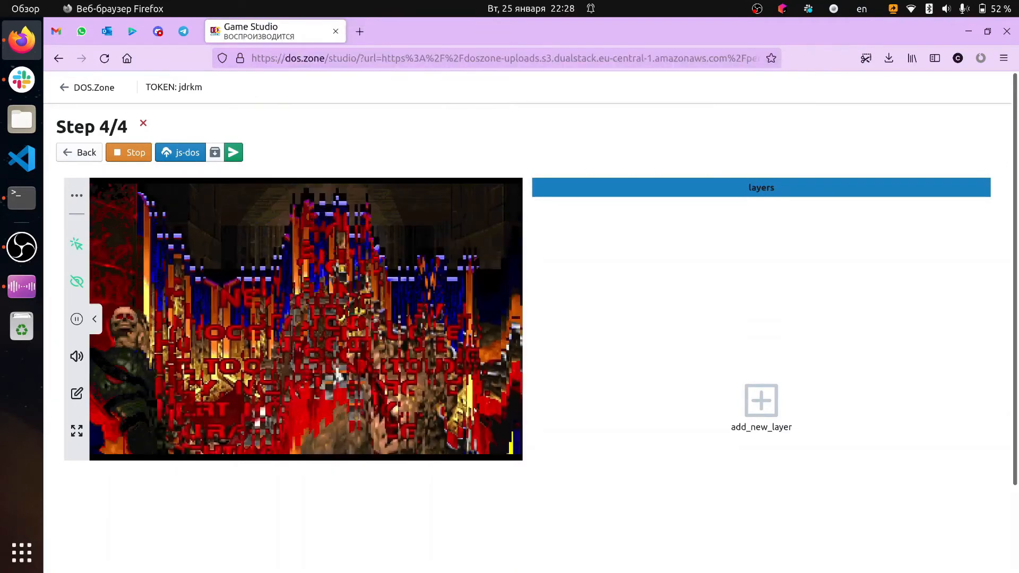
# Test turning and firing in the running game with the keyboard controls
pyautogui.press('Right')
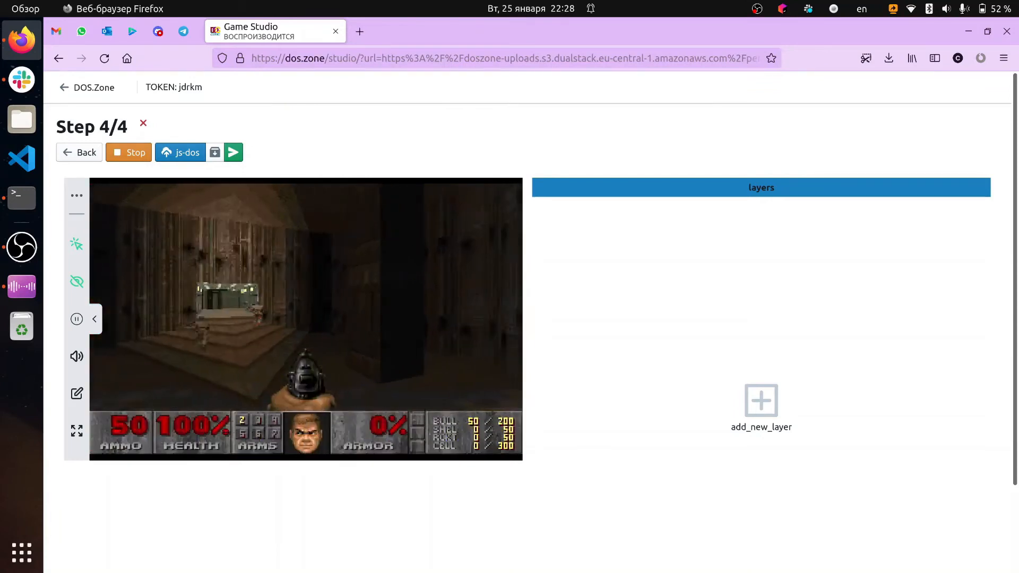
pyautogui.press('Left')
pyautogui.press('Up')
pyautogui.press('ctrl')
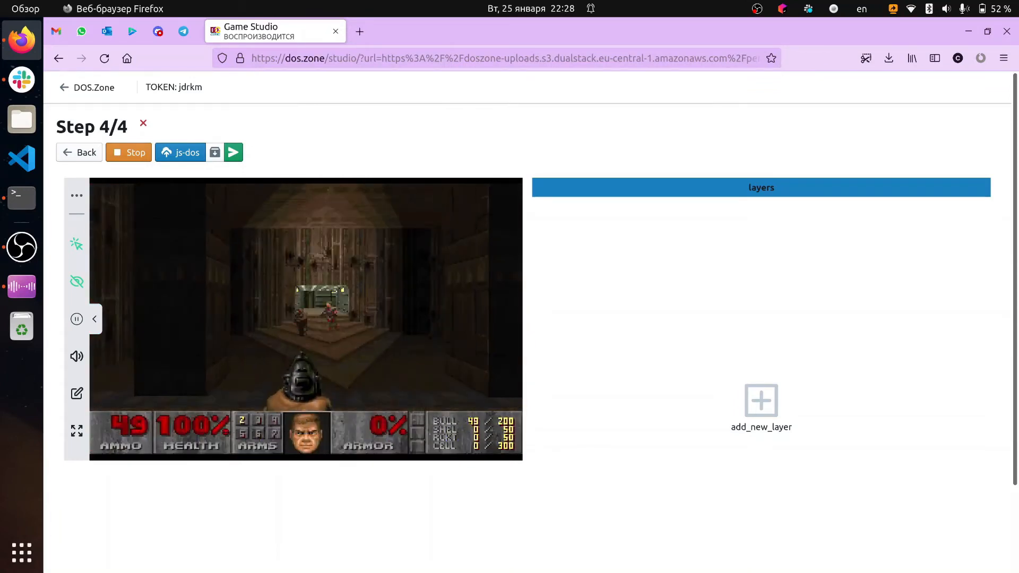
pyautogui.press('ctrl')
pyautogui.press('Left')
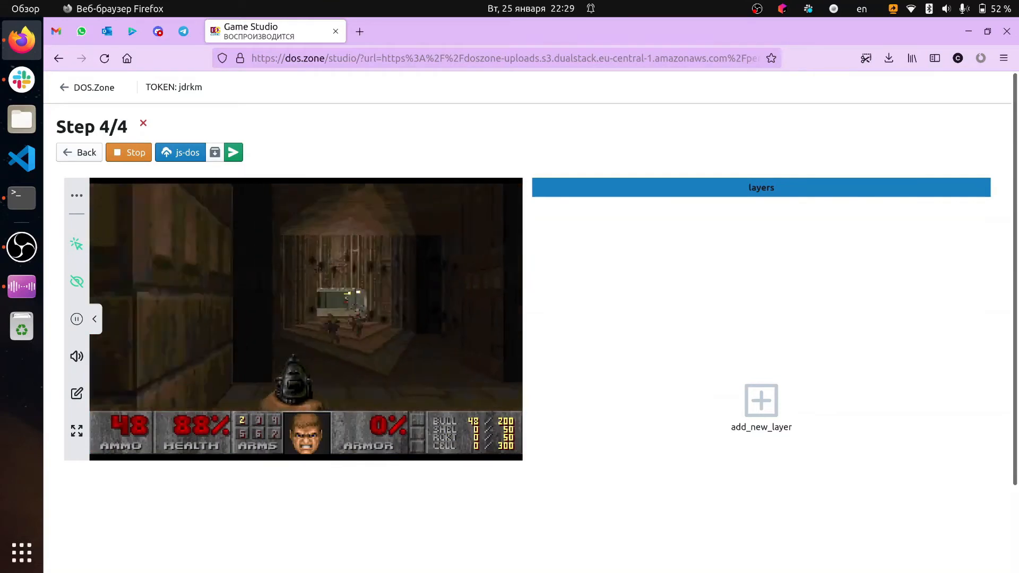
pyautogui.press('Right')
pyautogui.press('ctrl')
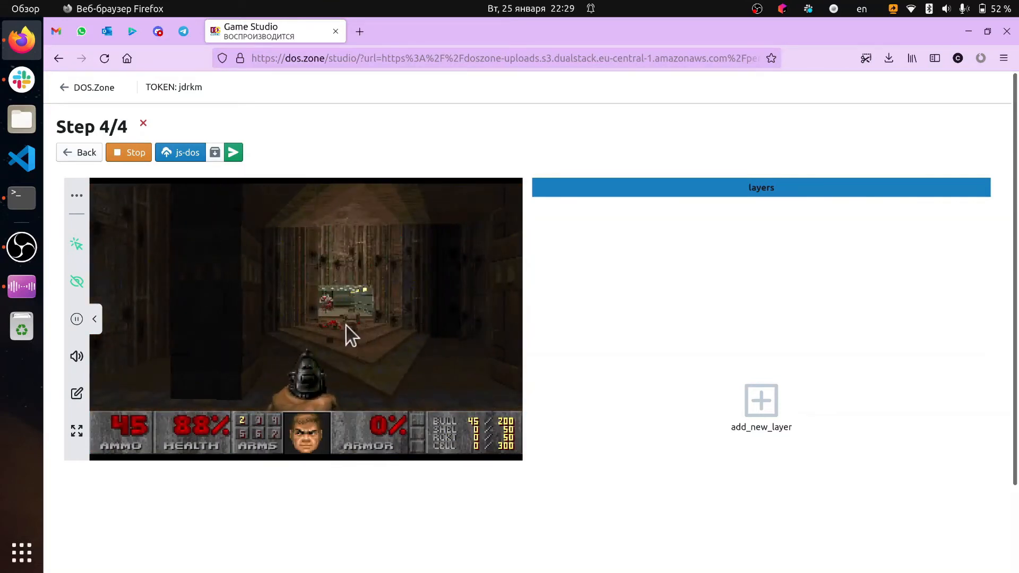
# Lock the mouse to the game and test firing repeatedly at the enemies with it
pyautogui.click(349, 331)
pyautogui.click(348, 331)
pyautogui.click(348, 331)
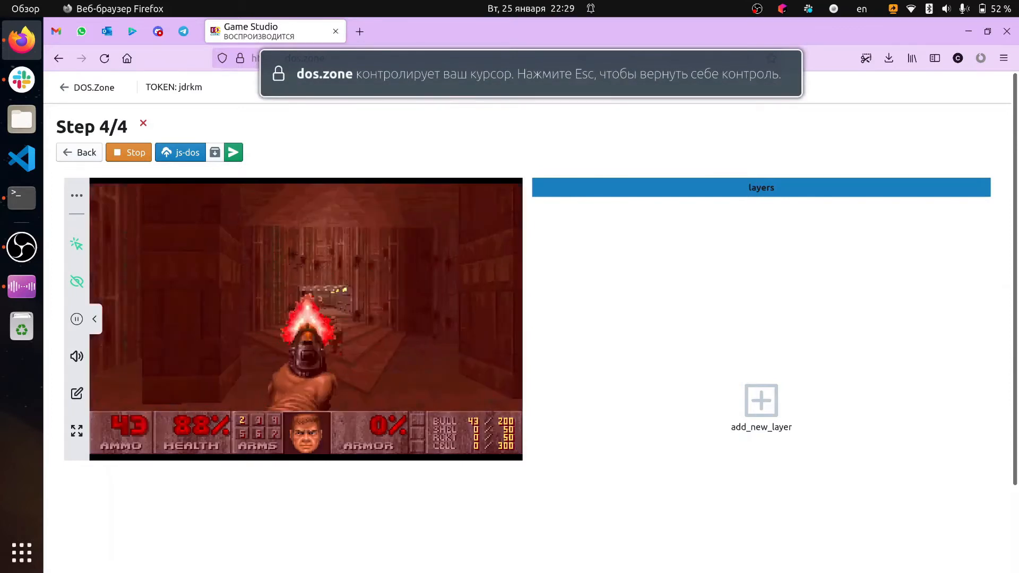
pyautogui.click(349, 332)
pyautogui.click(348, 332)
pyautogui.click(349, 332)
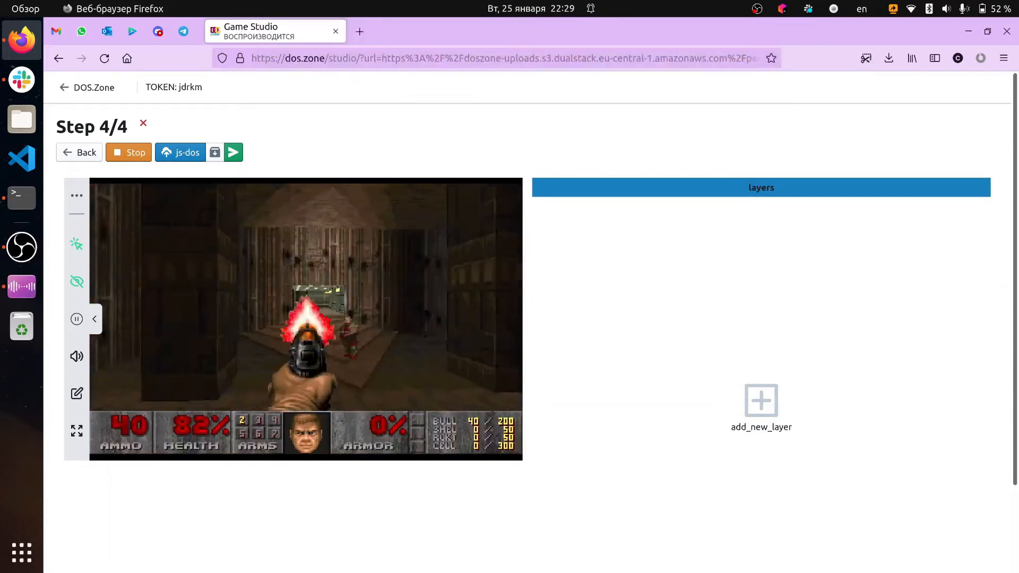
pyautogui.click(349, 331)
pyautogui.click(348, 331)
pyautogui.click(349, 331)
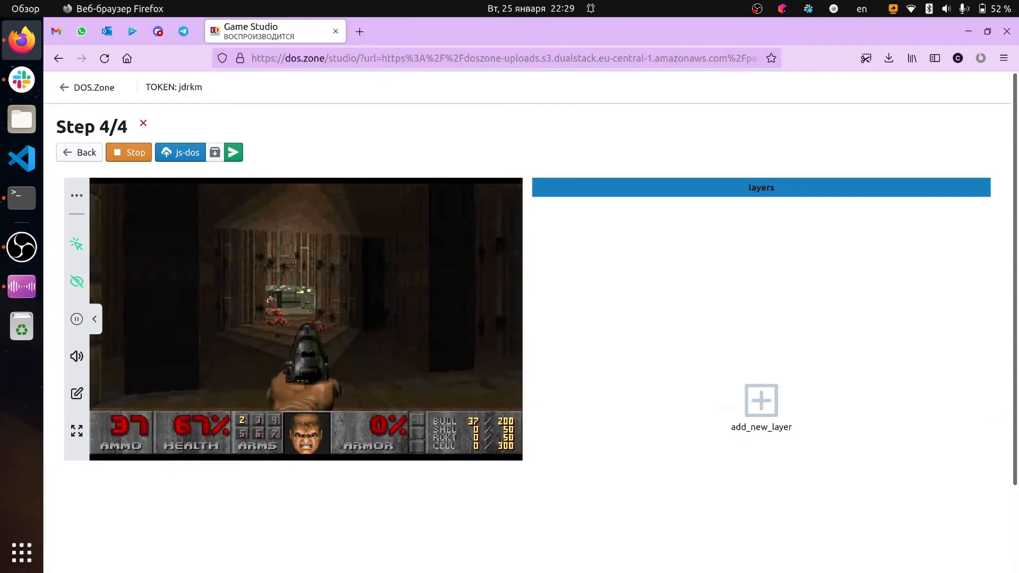
pyautogui.click(348, 331)
pyautogui.click(349, 331)
pyautogui.click(348, 331)
pyautogui.click(349, 332)
pyautogui.click(348, 332)
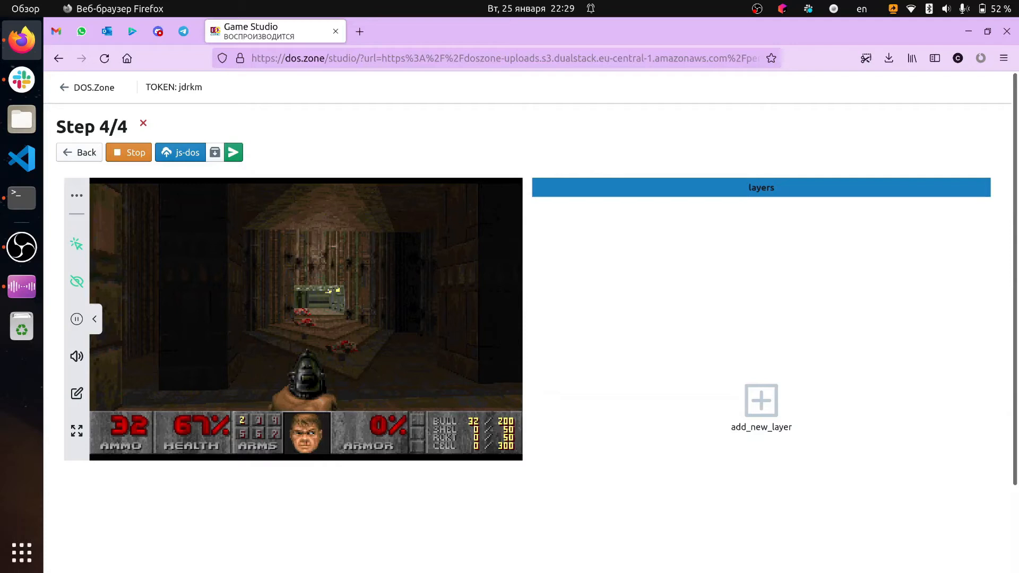
# Release the mouse from the game, mute the sound and add a new control layer
pyautogui.press('Escape')
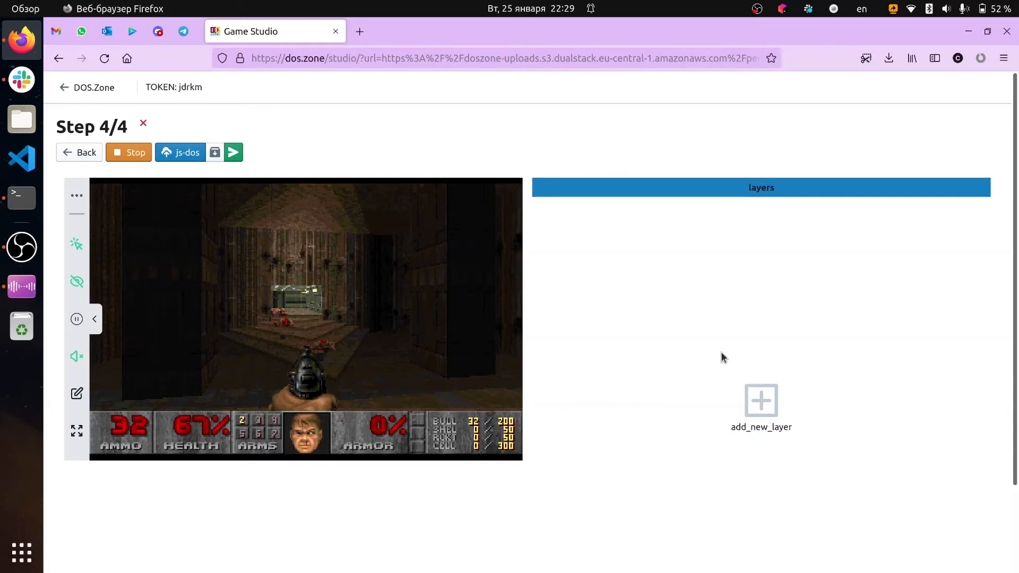
pyautogui.click(759, 399)
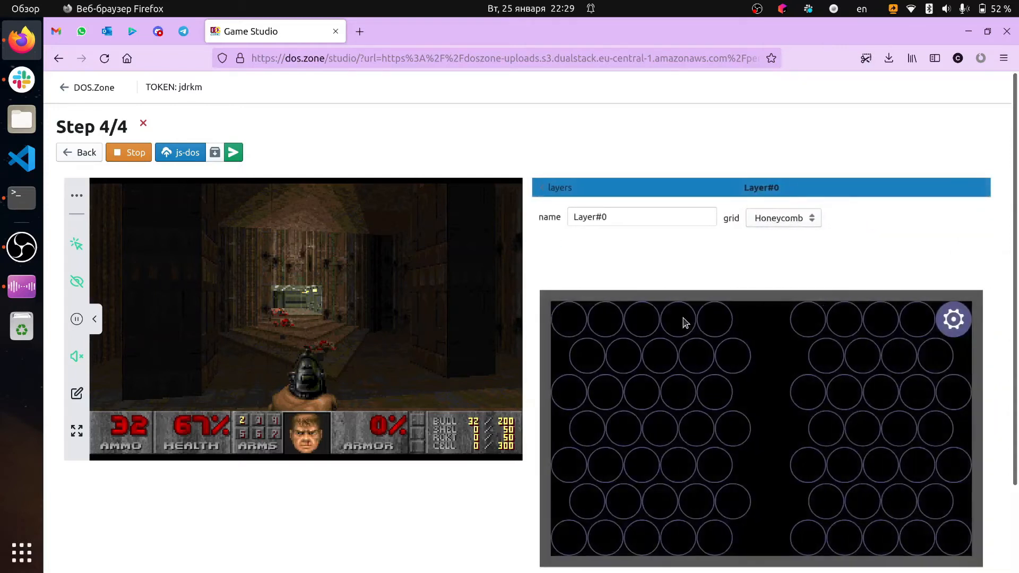
# Delete the Options control at cell [0, 9] of Layer#0 and set the layer's grid to Square
pyautogui.scroll(-2, 684, 323)
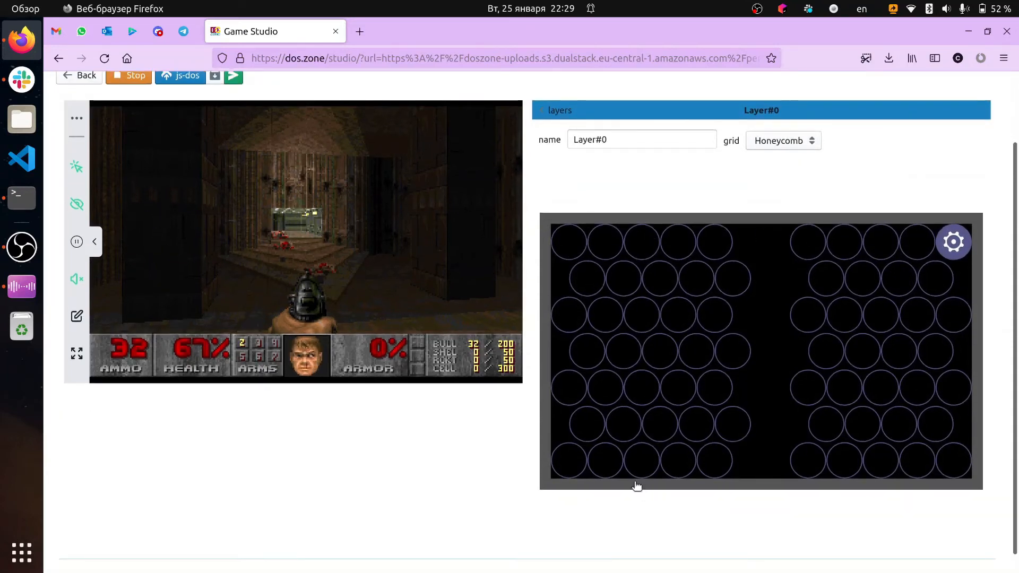
pyautogui.click(953, 245)
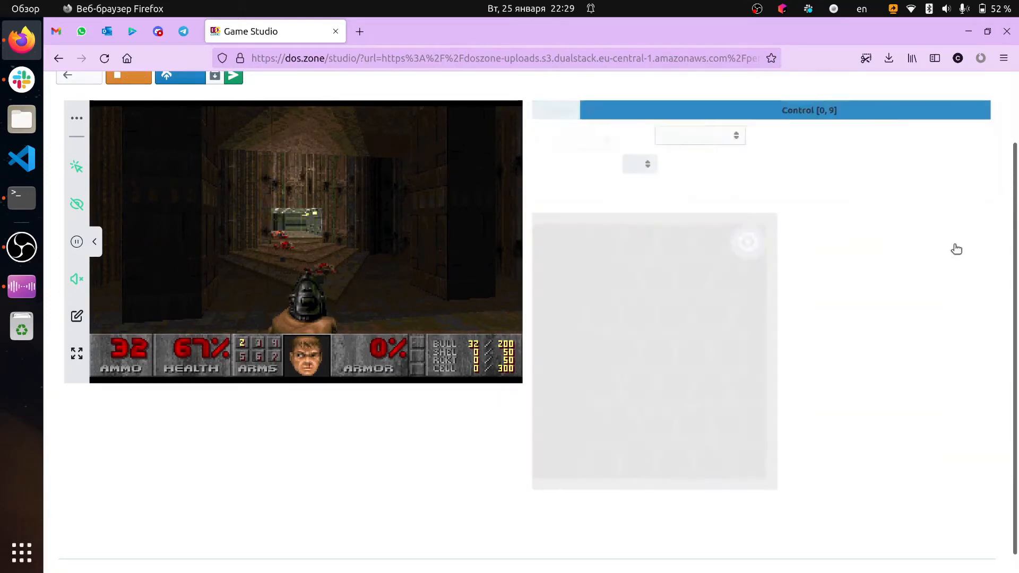
pyautogui.scroll(3, 684, 179)
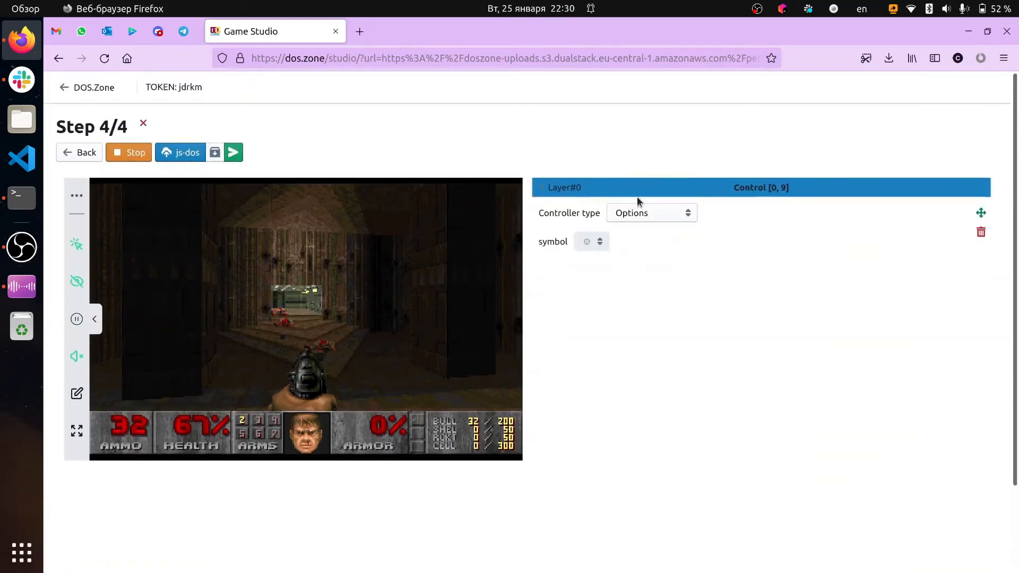
pyautogui.click(575, 191)
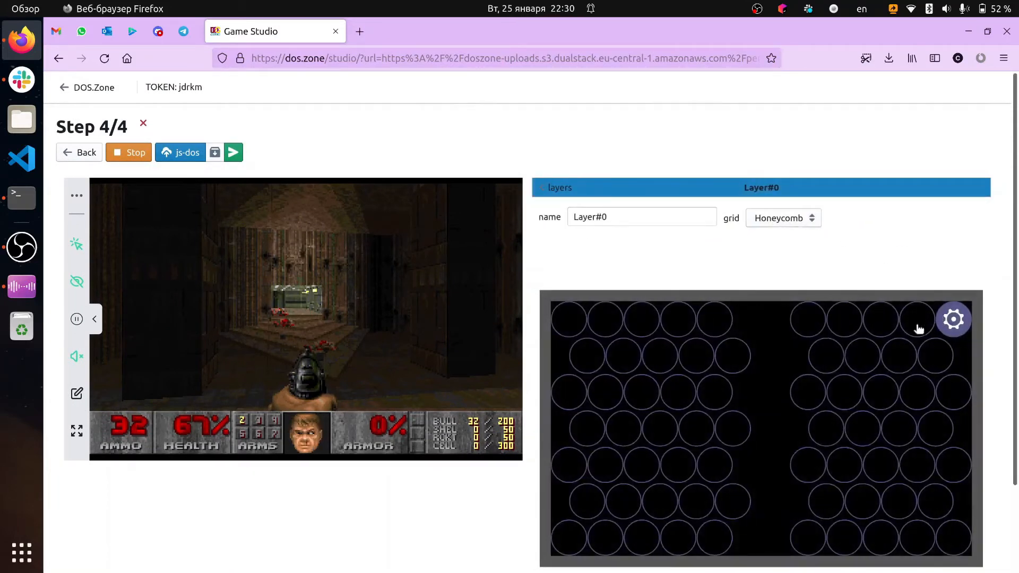
pyautogui.click(952, 320)
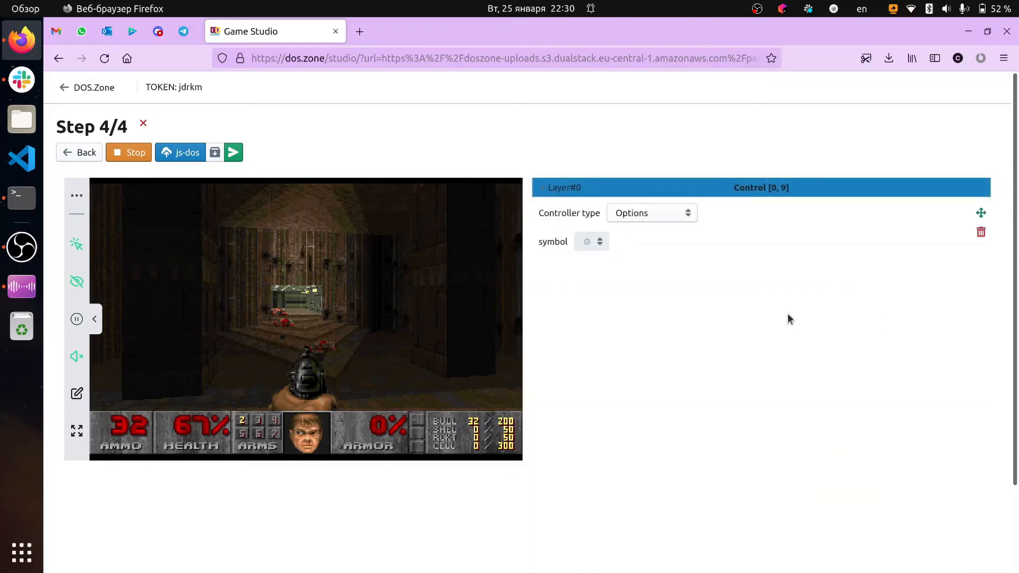
pyautogui.click(981, 234)
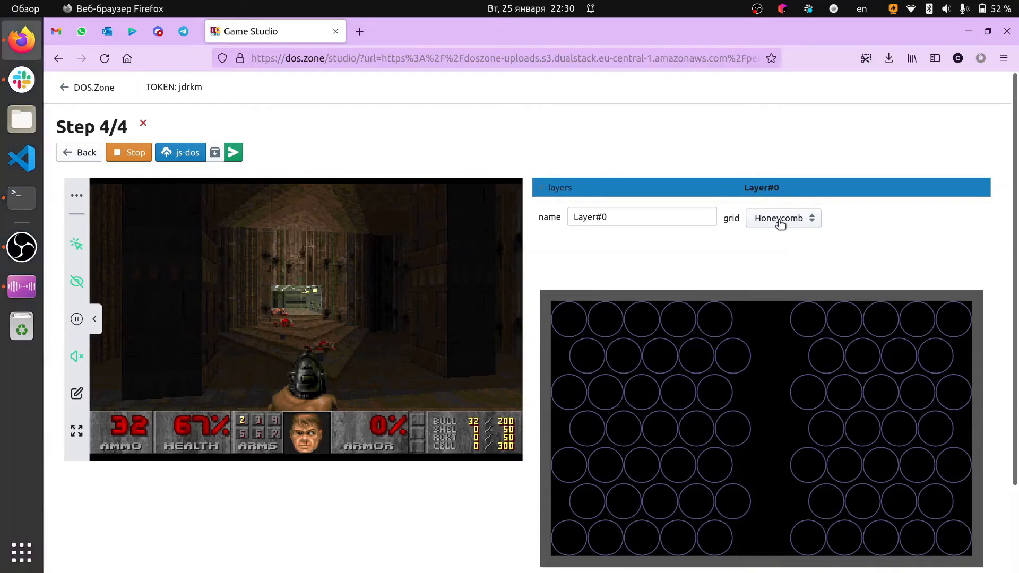
pyautogui.click(767, 227)
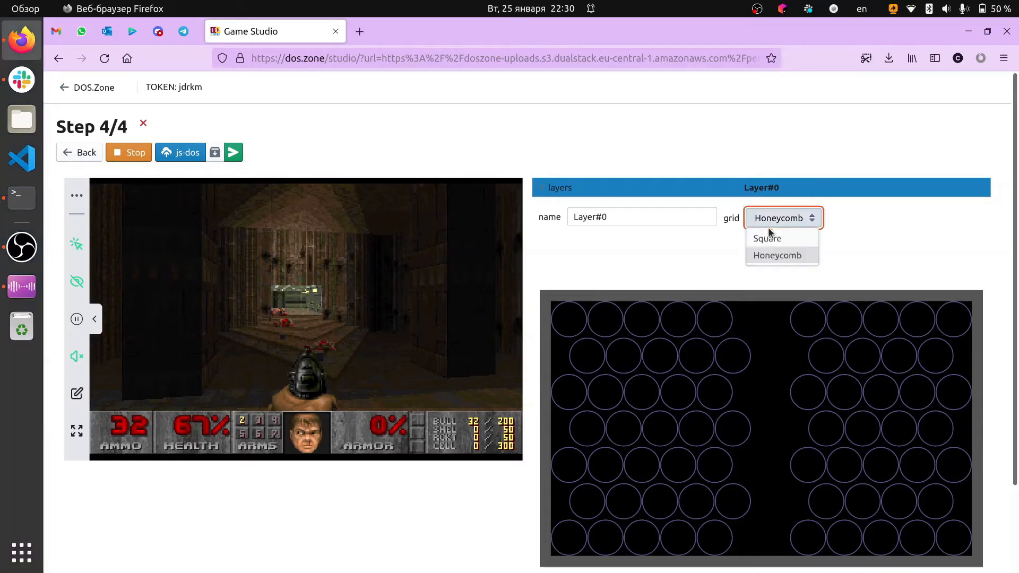
pyautogui.click(772, 247)
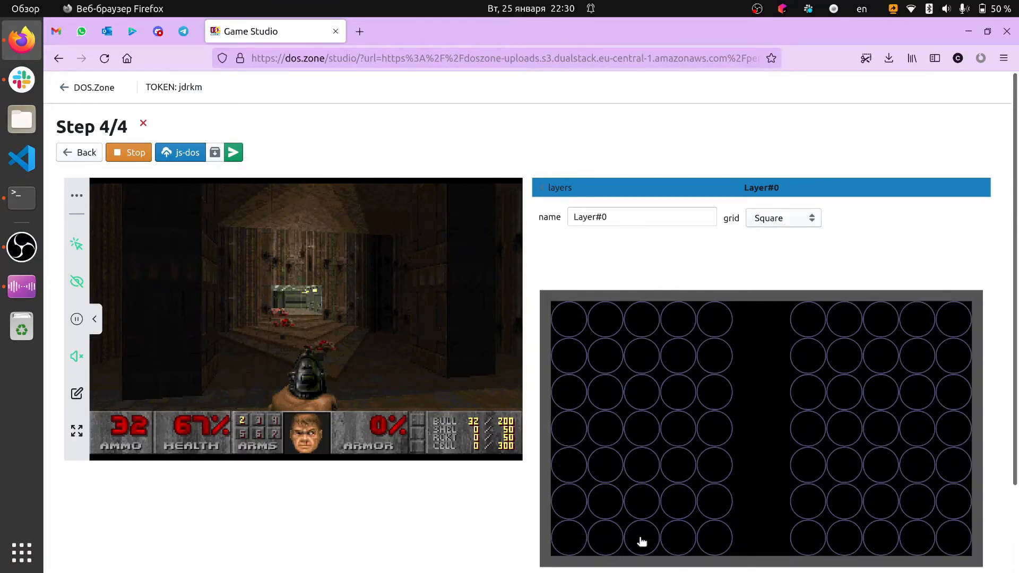
# Add a Key control for w at cell [4, 1] of the layer grid
pyautogui.click(609, 475)
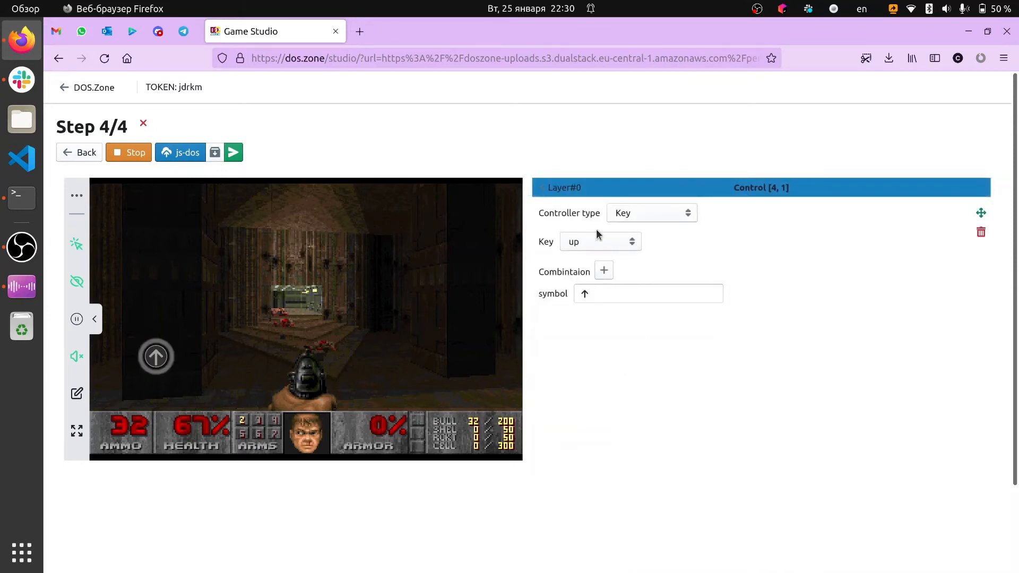
pyautogui.click(596, 246)
pyautogui.scroll(-10, 595, 308)
pyautogui.scroll(10, 593, 318)
pyautogui.scroll(-5, 593, 318)
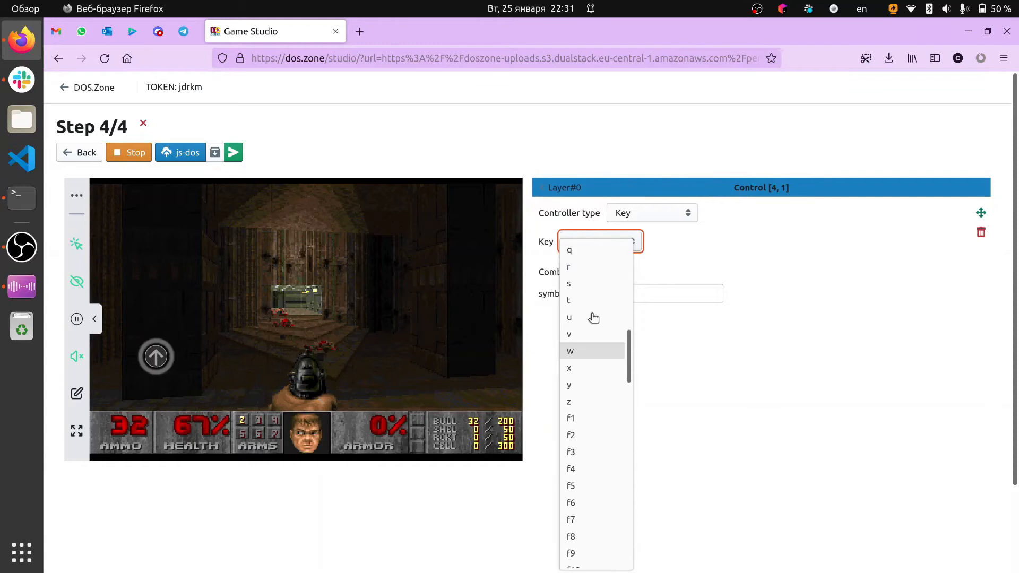
pyautogui.click(589, 351)
pyautogui.click(558, 189)
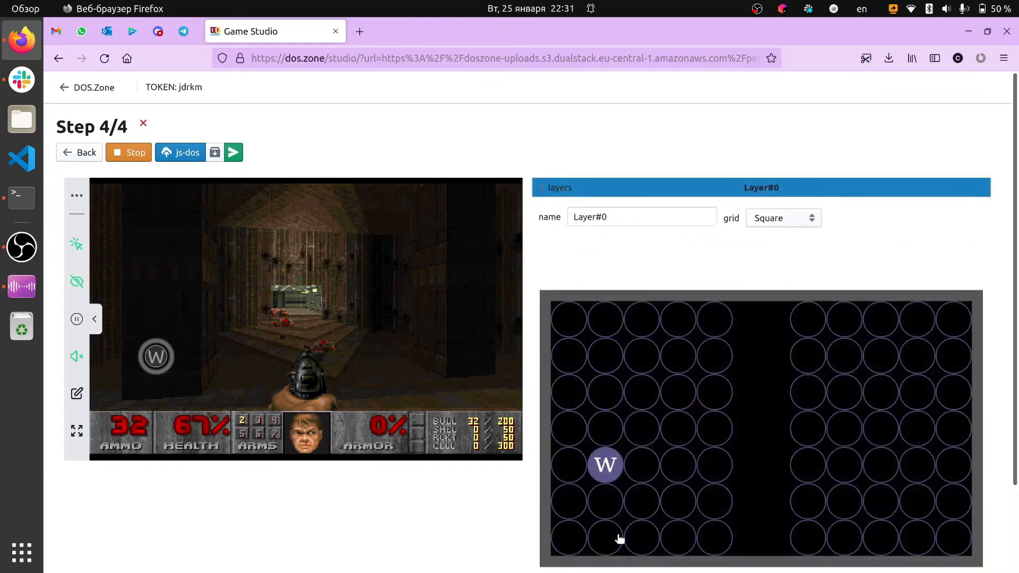
# Add a Key control for s at cell [6, 1], two cells below the w control
pyautogui.click(619, 538)
pyautogui.click(580, 248)
pyautogui.scroll(10, 580, 249)
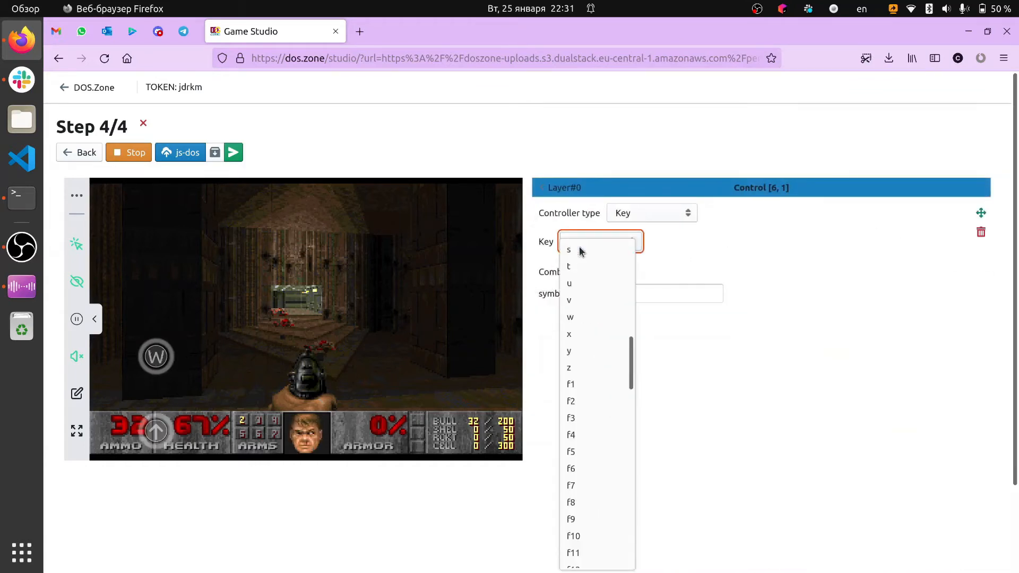
pyautogui.click(556, 189)
# Add a Key control for a at cell [5, 0], diagonally below and left of the w control
pyautogui.click(566, 511)
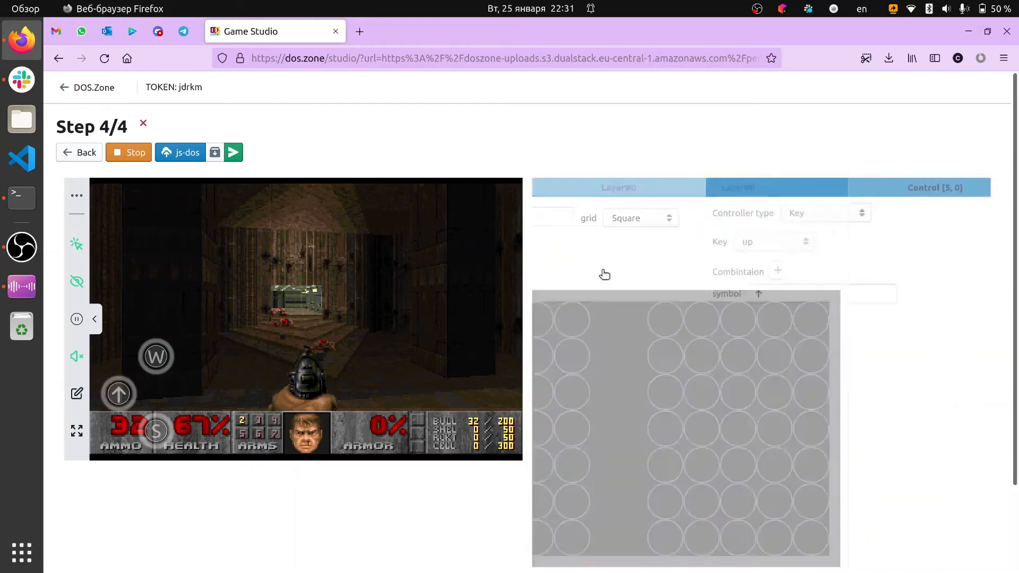
pyautogui.click(585, 251)
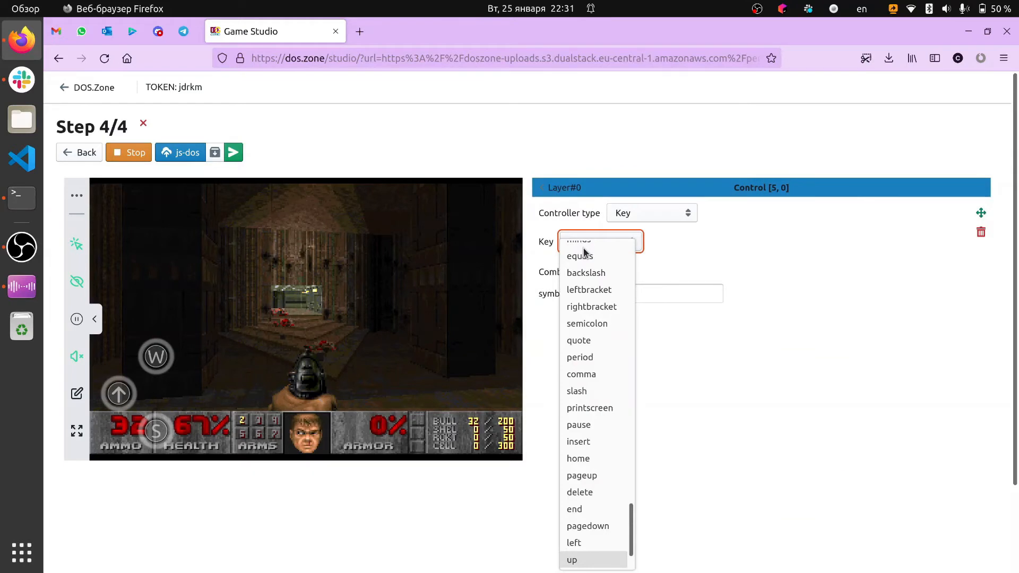
pyautogui.press('a')
pyautogui.press('Return')
pyautogui.click(562, 189)
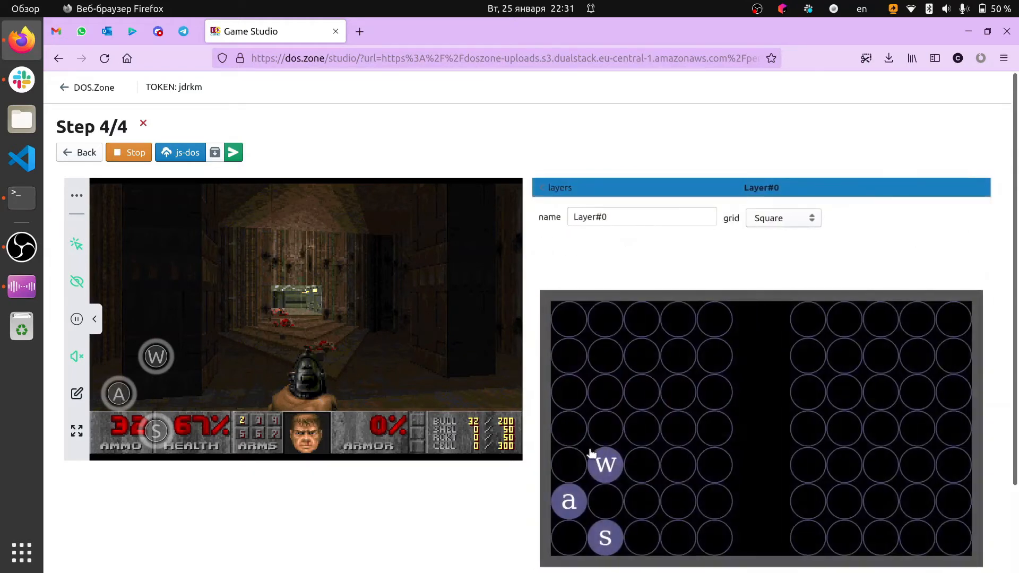
# Add a Key control for d at cell [5, 2], diagonally below and right of the w control
pyautogui.click(635, 497)
pyautogui.click(596, 241)
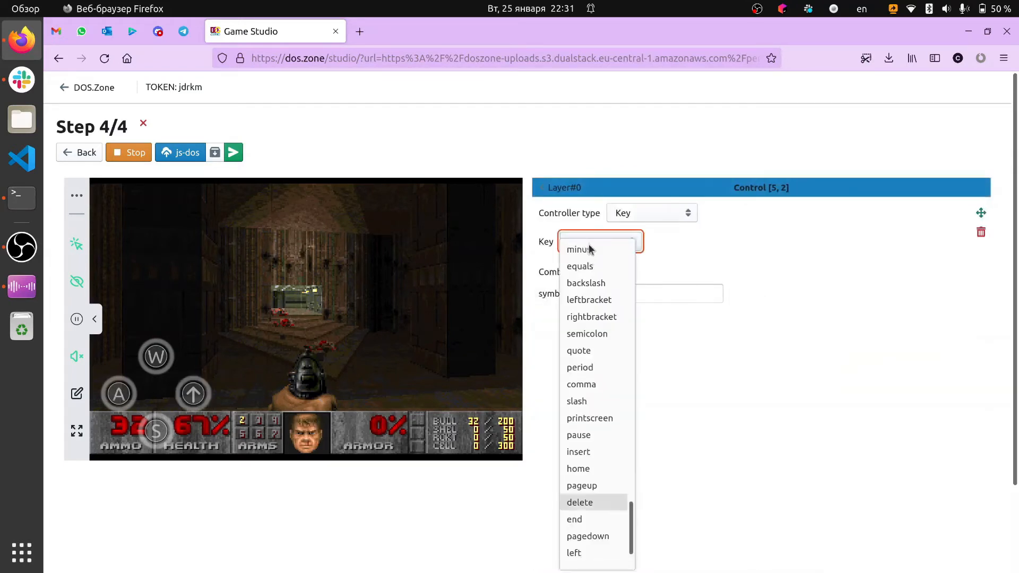
pyautogui.scroll(-1, 591, 249)
pyautogui.scroll(4, 598, 315)
pyautogui.press('d')
pyautogui.press('Return')
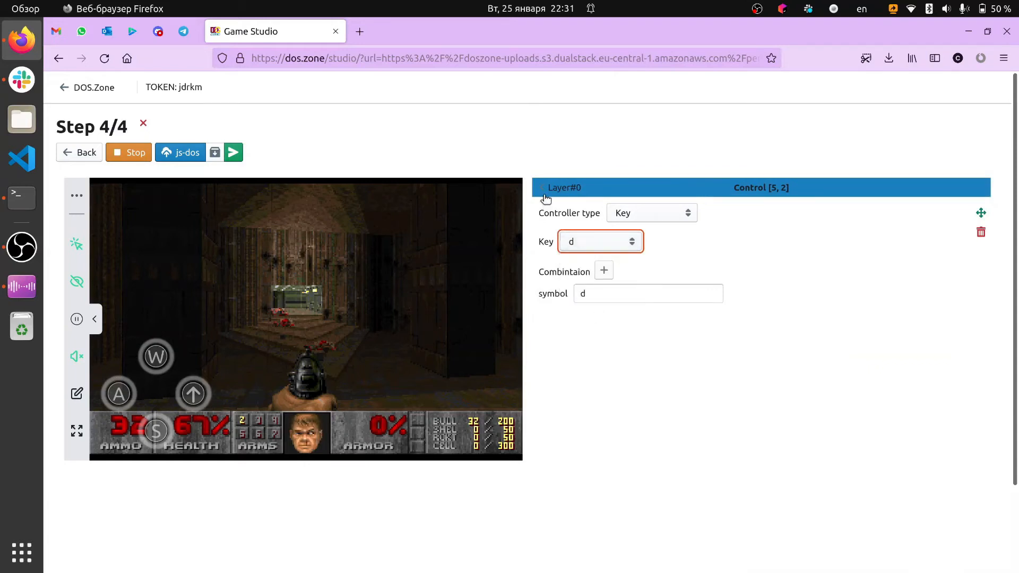
pyautogui.click(545, 195)
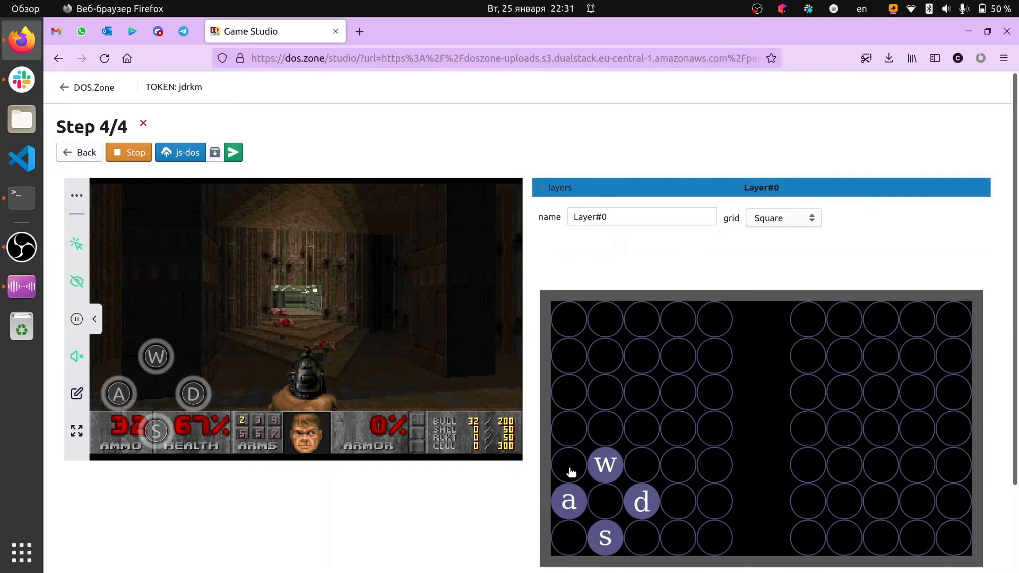
# Add a Key control at cell [4, 0] with the key combination w + a for diagonal movement
pyautogui.click(570, 472)
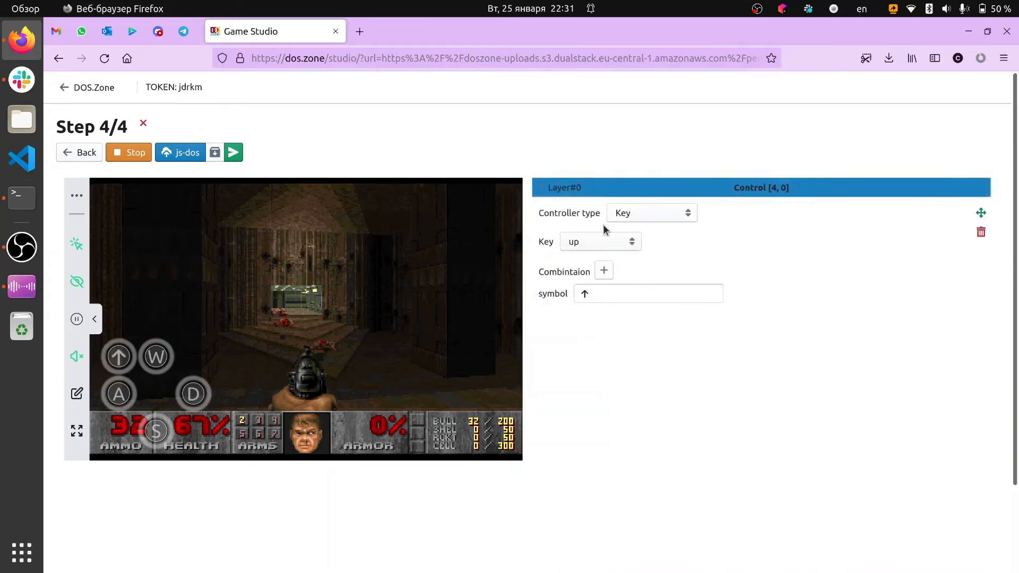
pyautogui.click(601, 250)
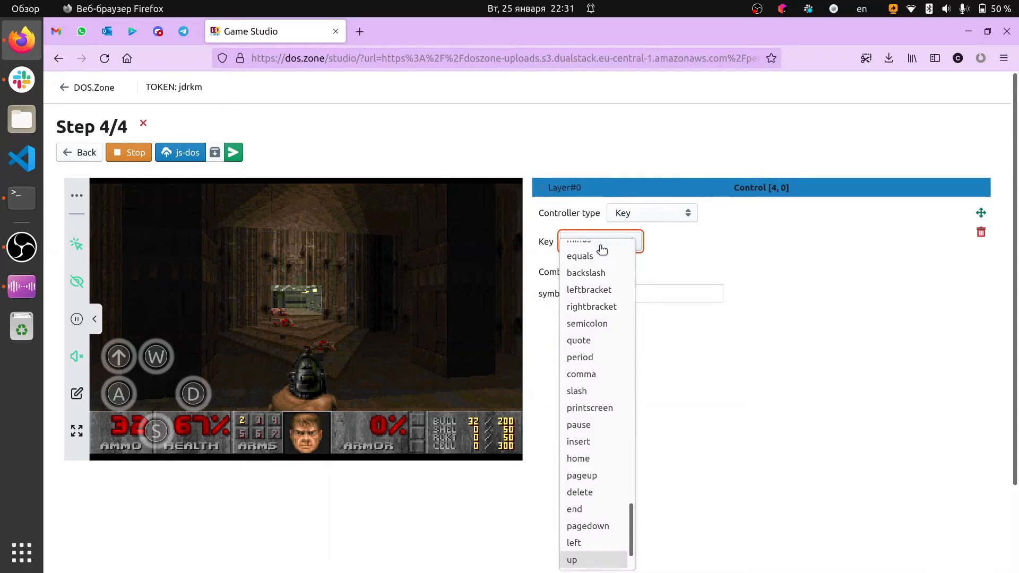
pyautogui.press('w')
pyautogui.click(602, 249)
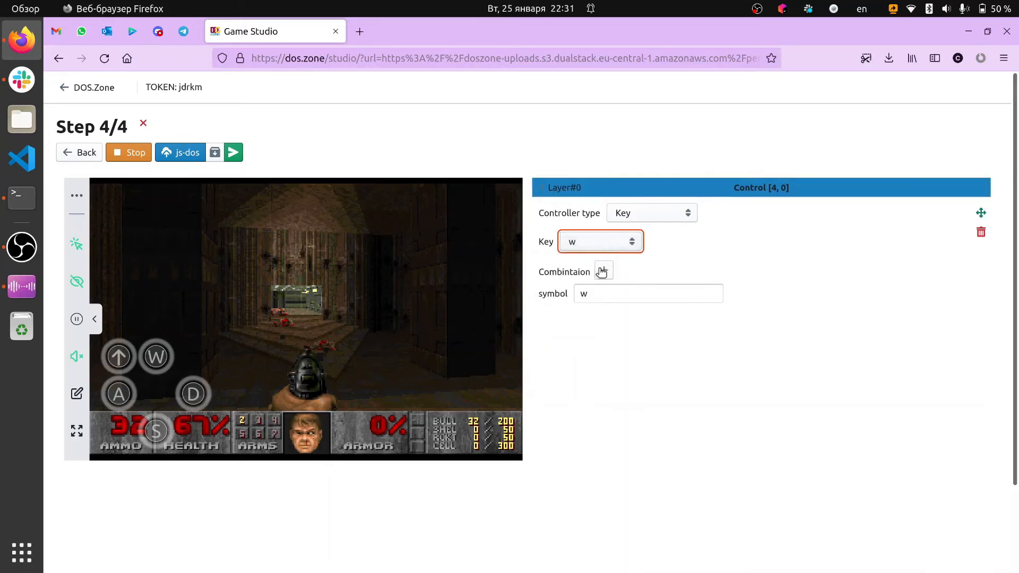
pyautogui.click(603, 270)
pyautogui.click(604, 272)
pyautogui.press('a')
pyautogui.press('Return')
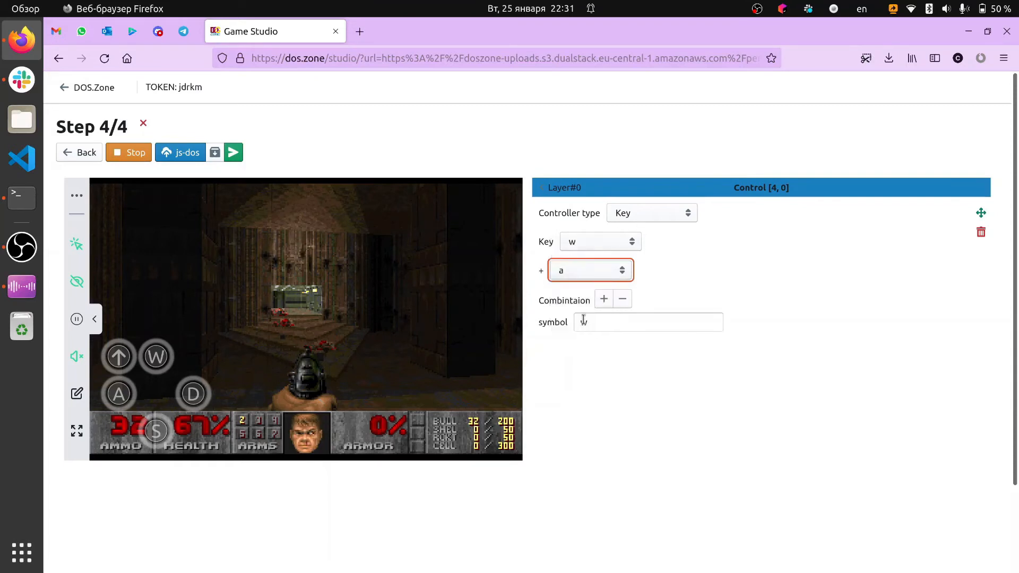
pyautogui.click(564, 189)
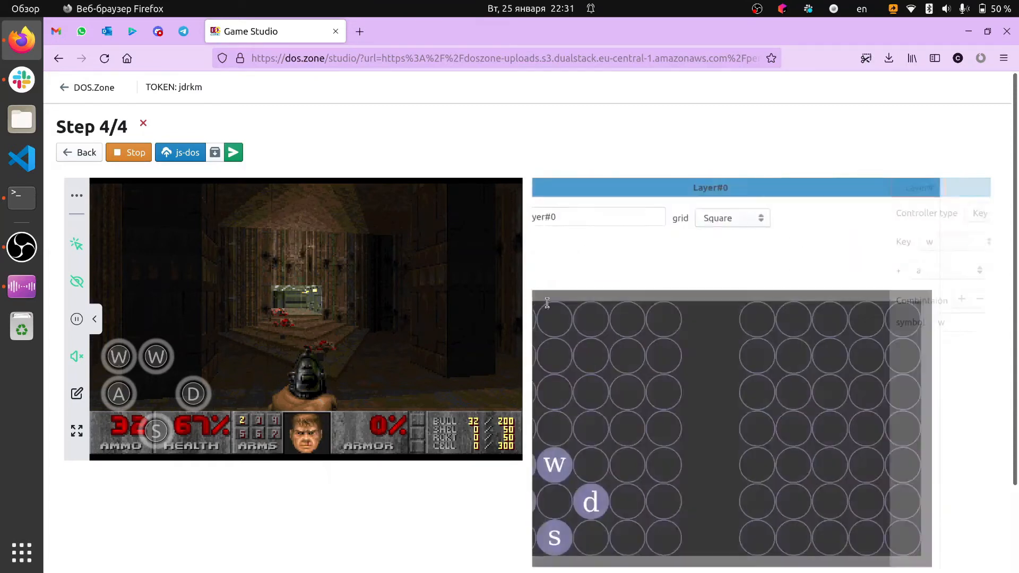
# Add a Key control at cell [4, 2] with the key combination w + d
pyautogui.click(653, 467)
pyautogui.click(609, 238)
pyautogui.click(605, 241)
pyautogui.click(604, 273)
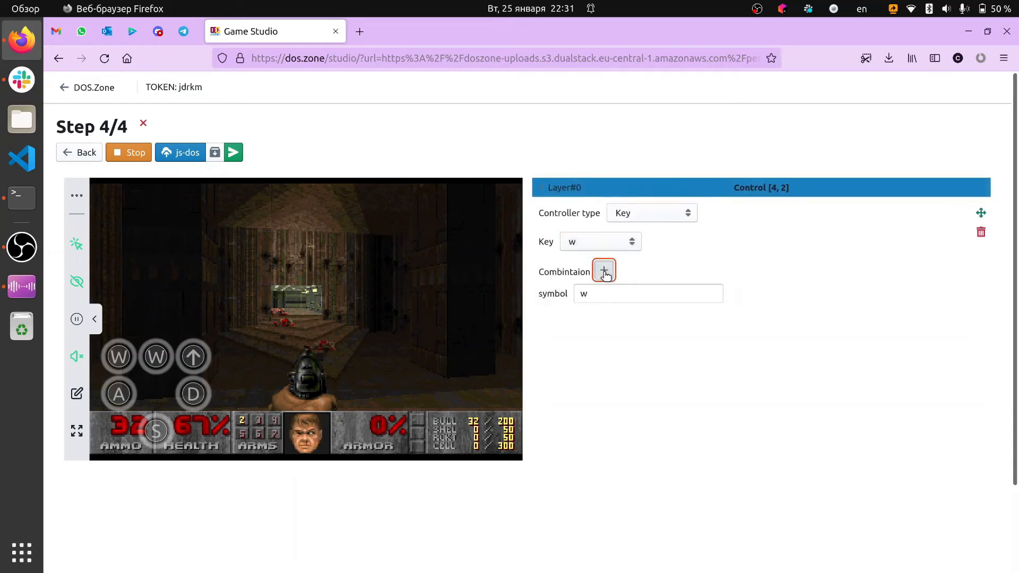
pyautogui.click(605, 275)
pyautogui.press('d')
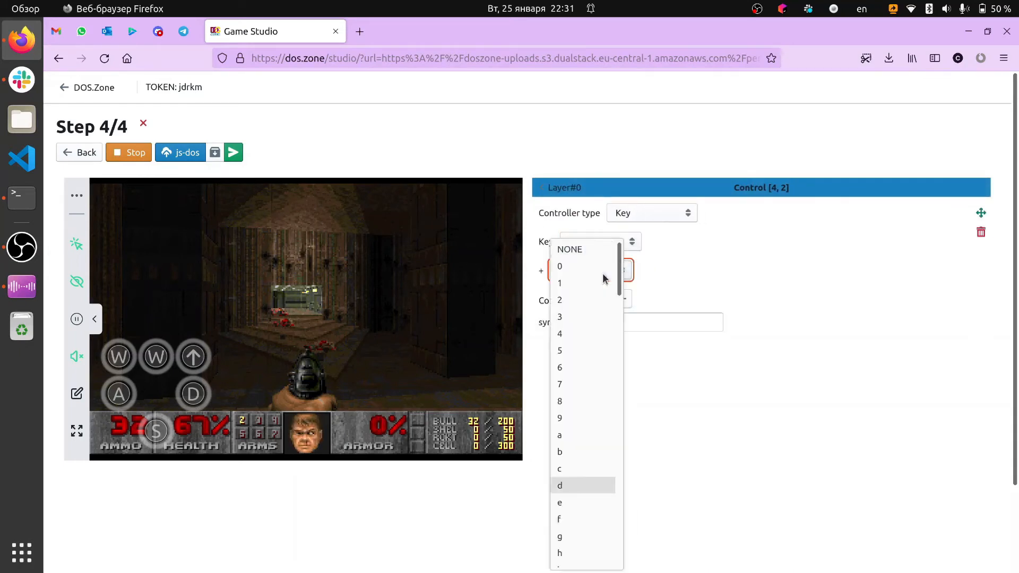
pyautogui.press('Return')
pyautogui.click(565, 188)
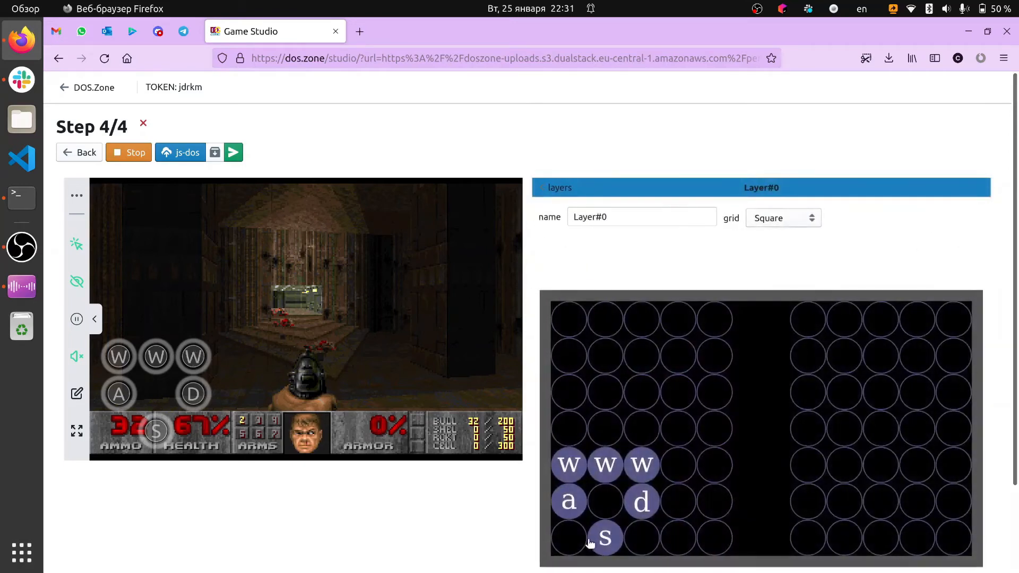
# Add a Key control at cell [6, 0] with the key combination s + a
pyautogui.click(584, 544)
pyautogui.click(590, 249)
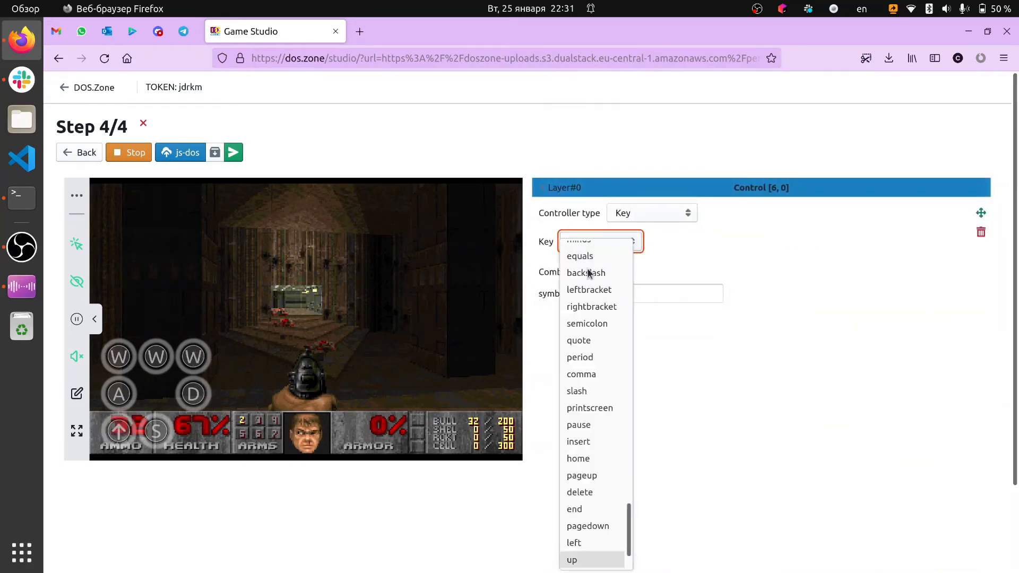
pyautogui.scroll(10, 590, 326)
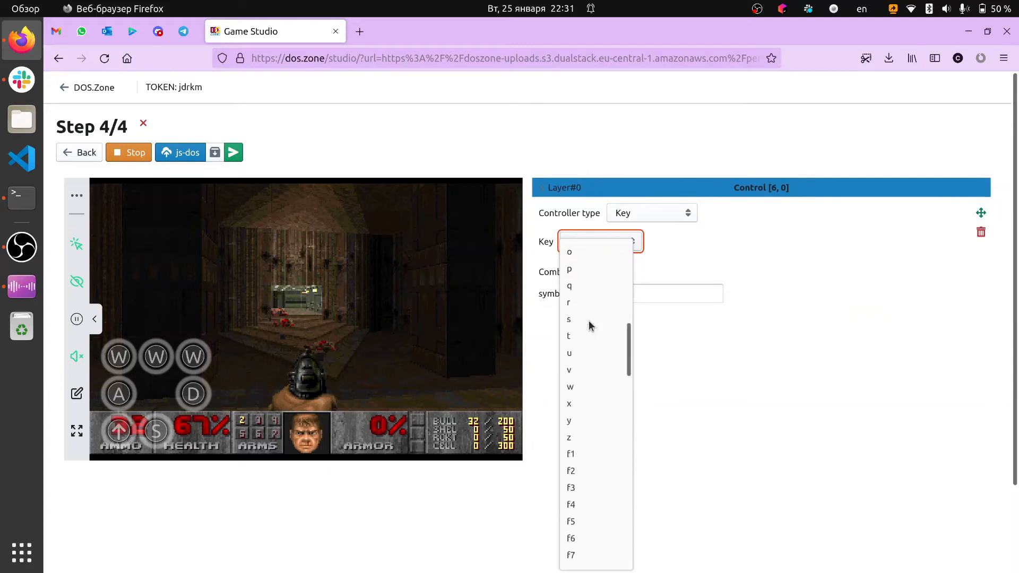
pyautogui.scroll(-5, 590, 326)
pyautogui.click(590, 325)
pyautogui.click(604, 273)
pyautogui.click(593, 273)
pyautogui.press('a')
pyautogui.press('Return')
pyautogui.click(560, 191)
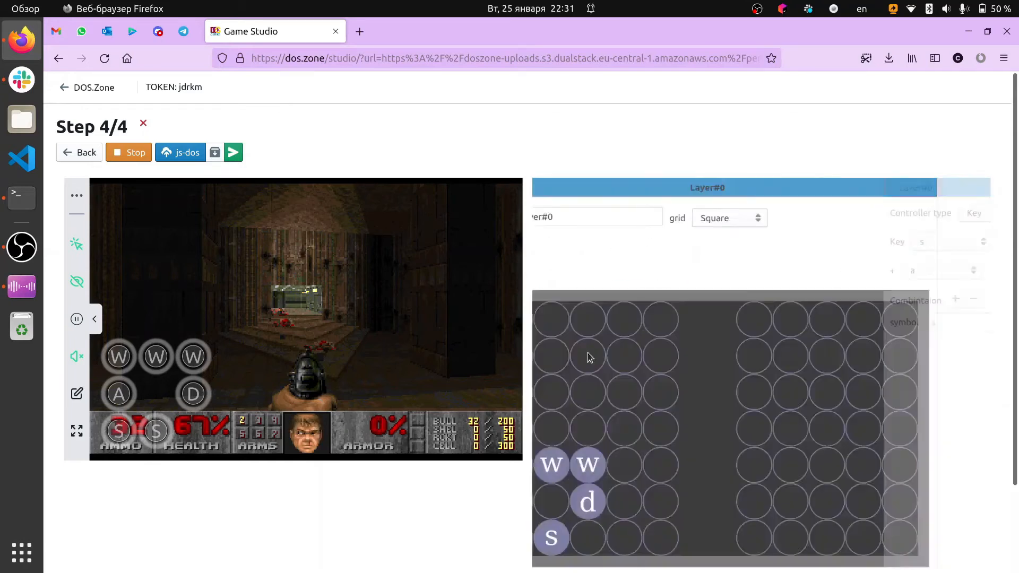
# Add a Key control at cell [6, 2] with the key combination s + d and return to the layer grid
pyautogui.click(644, 533)
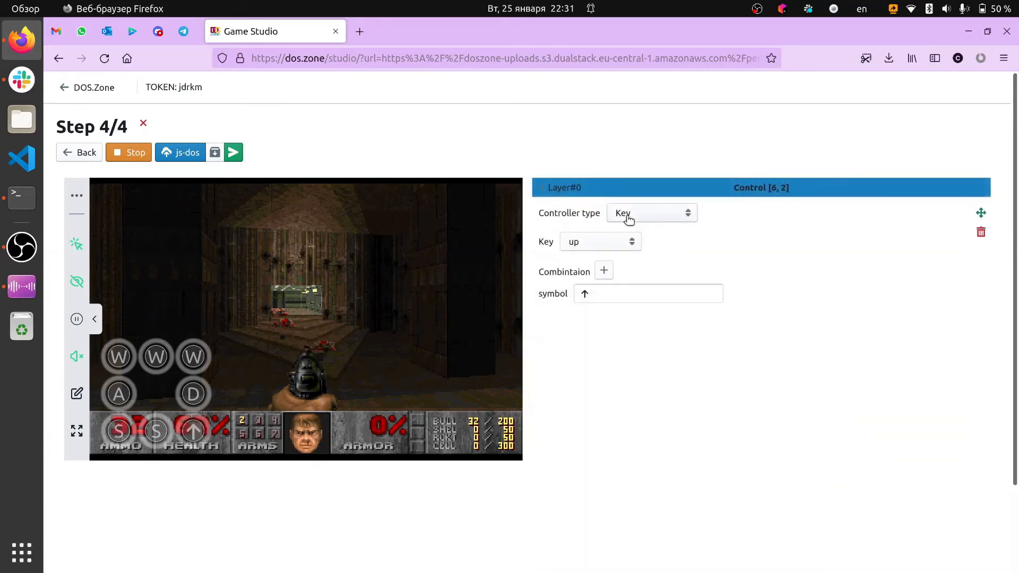
pyautogui.click(617, 245)
pyautogui.press('s')
pyautogui.press('Return')
pyautogui.click(604, 269)
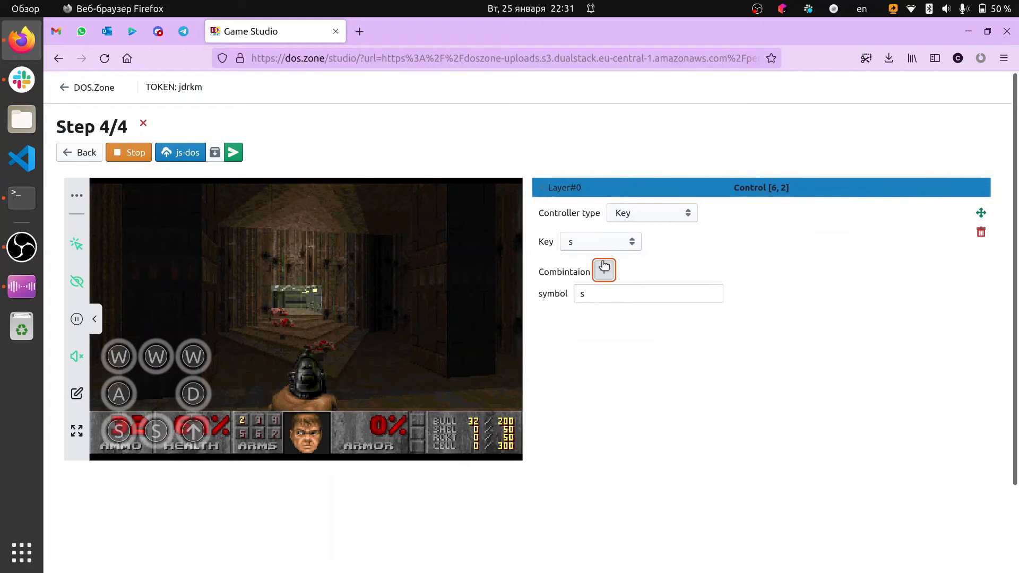
pyautogui.click(598, 279)
pyautogui.press('a')
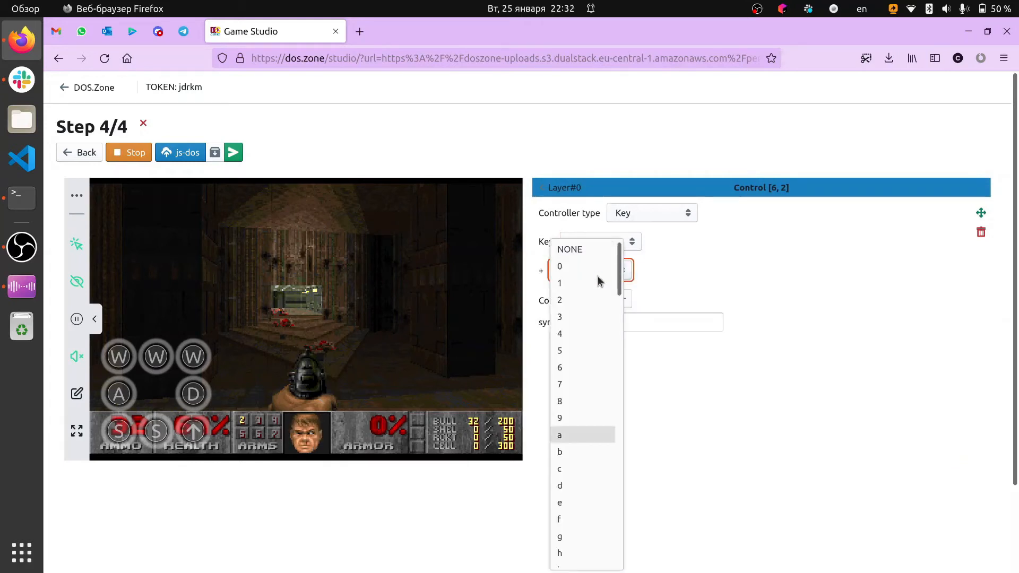
pyautogui.click(573, 485)
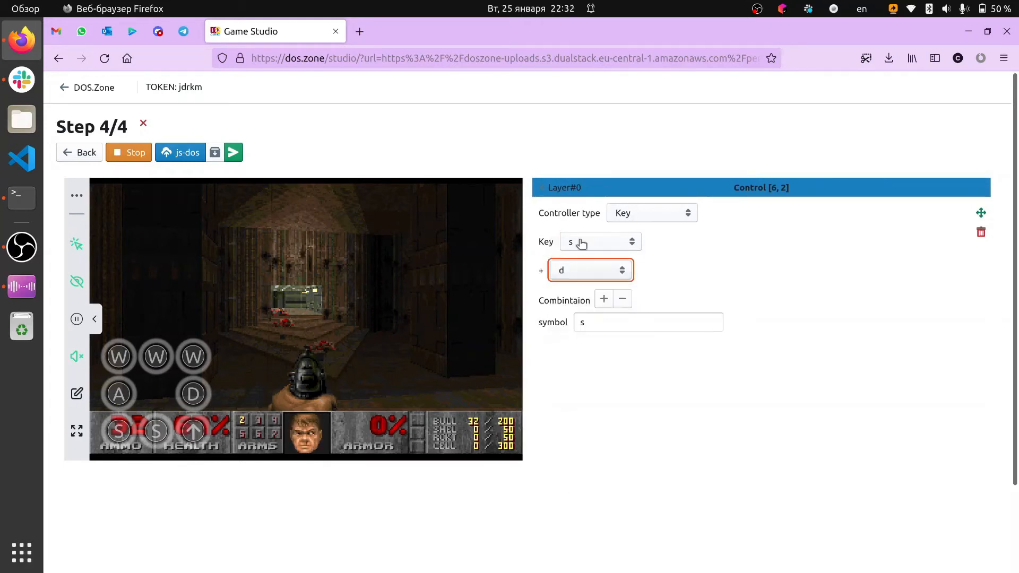
pyautogui.click(567, 187)
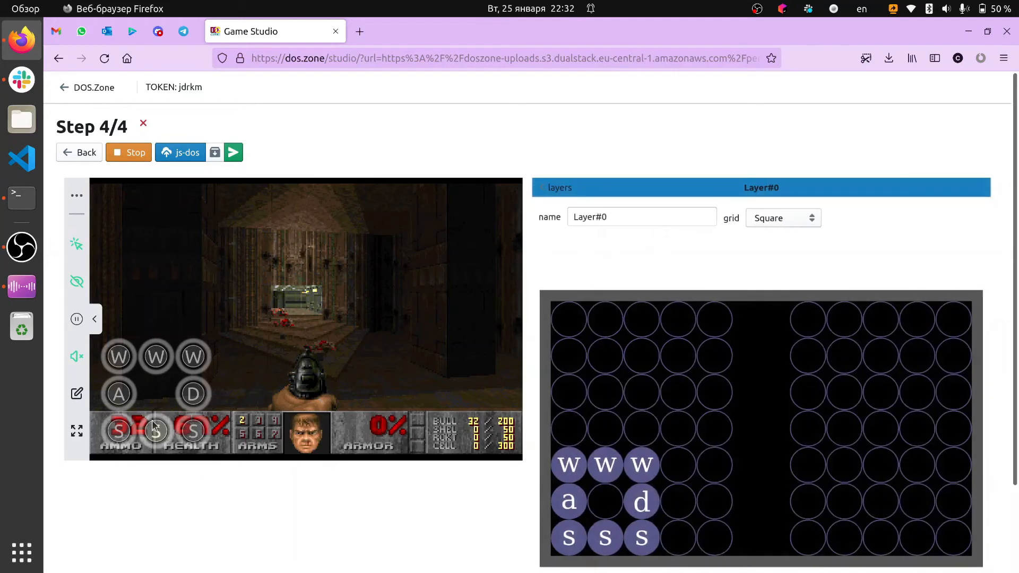
# Test the on-screen W, A, S and D buttons by moving the player around in the running game
pyautogui.click(203, 423)
pyautogui.click(119, 433)
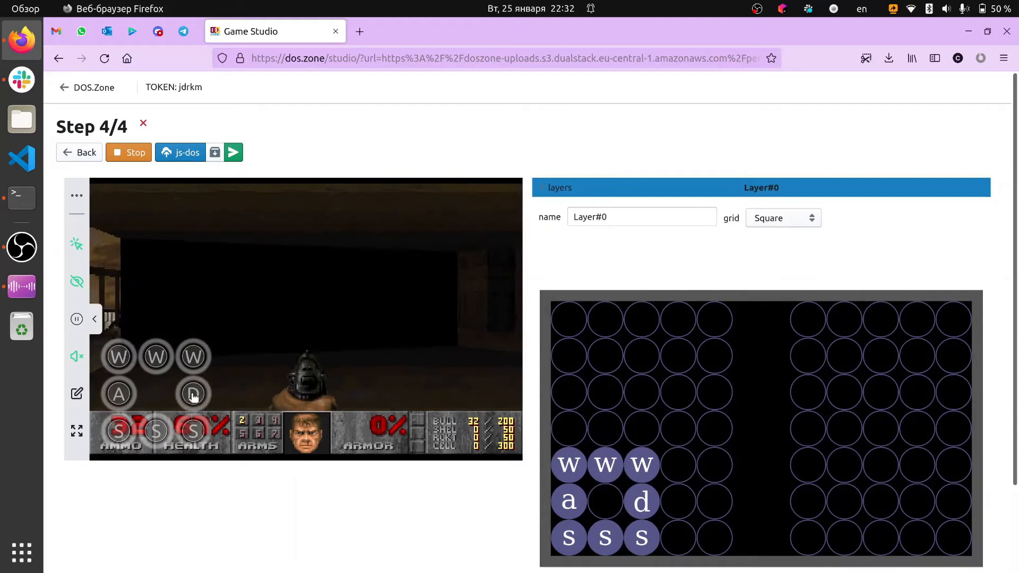
pyautogui.click(158, 365)
pyautogui.click(160, 367)
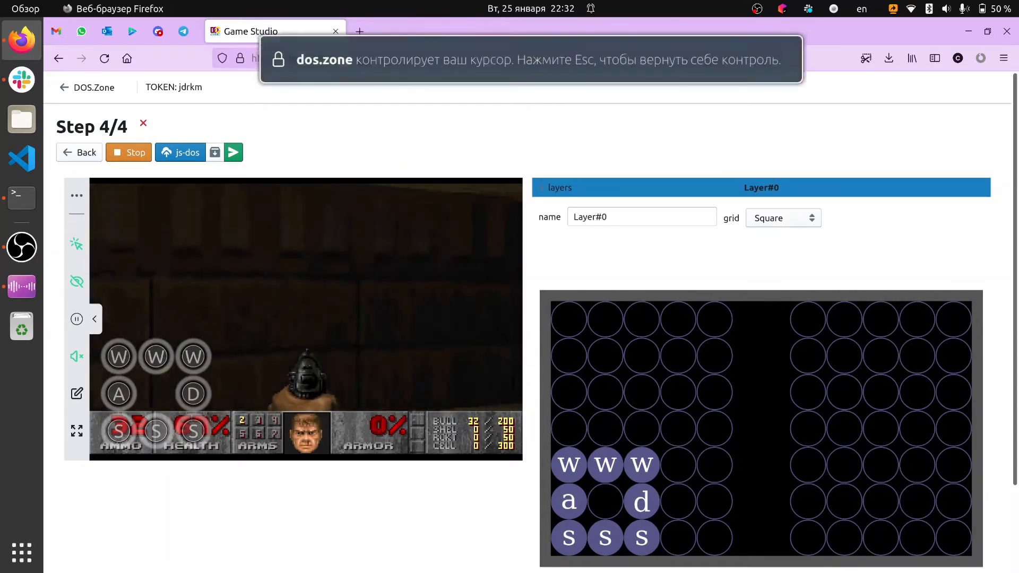
pyautogui.press('Escape')
pyautogui.click(121, 398)
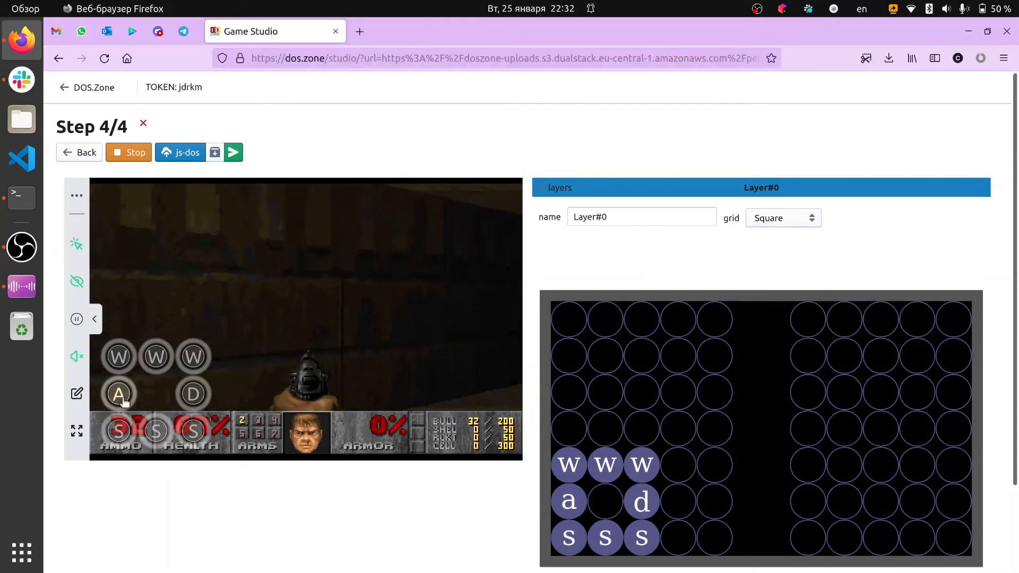
pyautogui.click(191, 395)
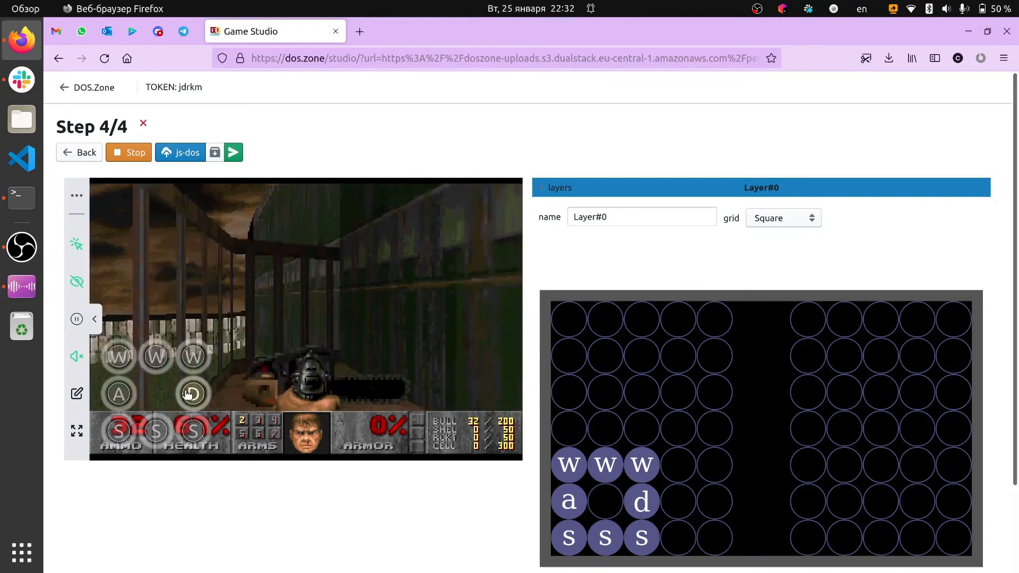
pyautogui.click(120, 394)
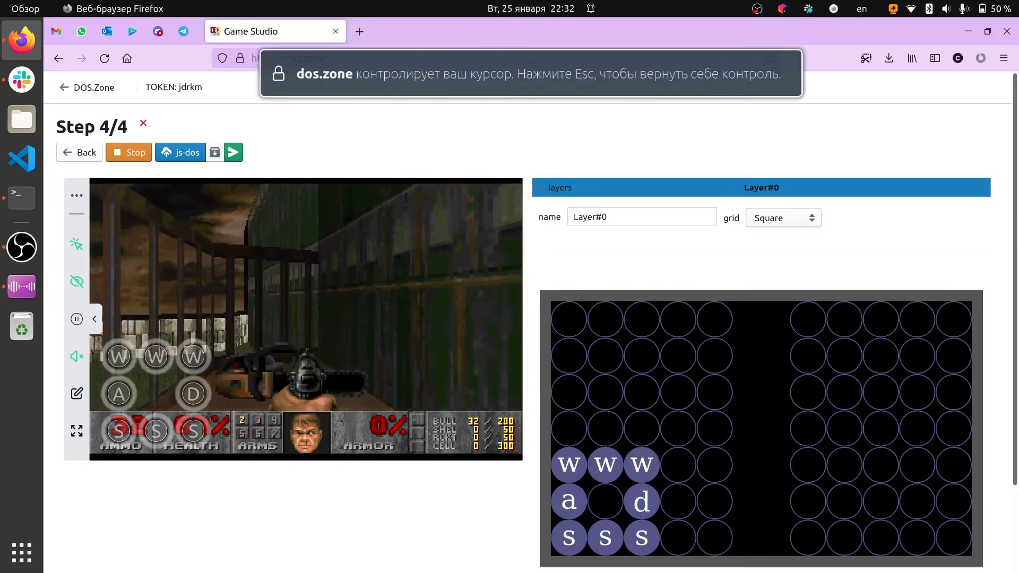
pyautogui.press('Escape')
pyautogui.click(154, 357)
pyautogui.click(144, 434)
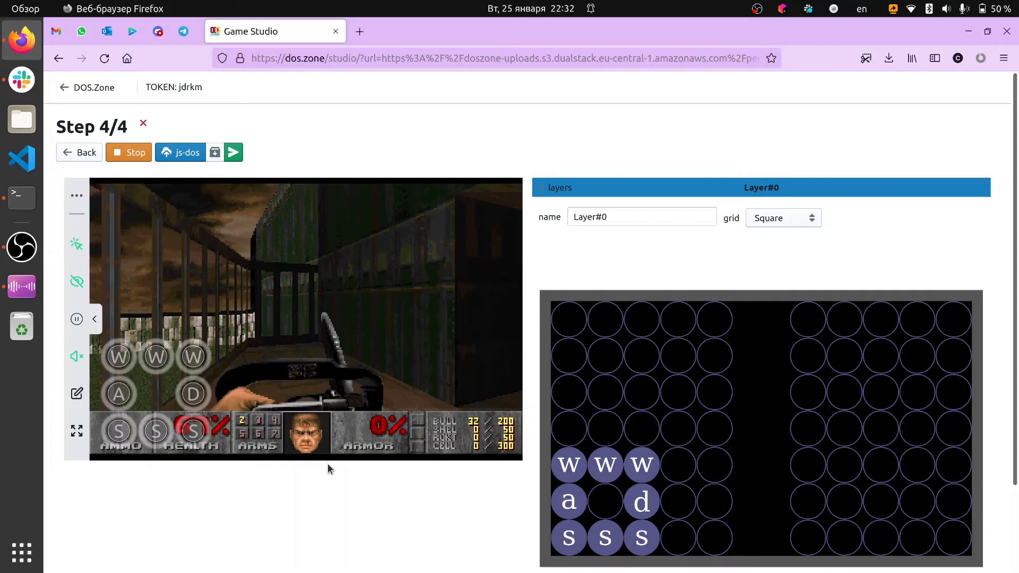
# Add a NippleActivator control at cell [5, 1] in the middle of the movement keys and try the joystick in the game
pyautogui.scroll(-2, 628, 454)
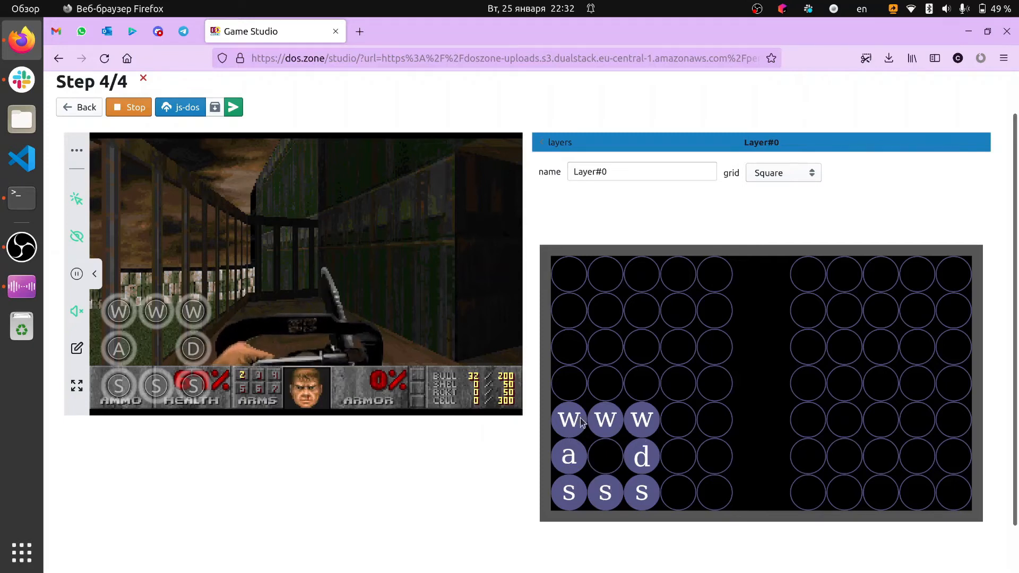
pyautogui.click(611, 470)
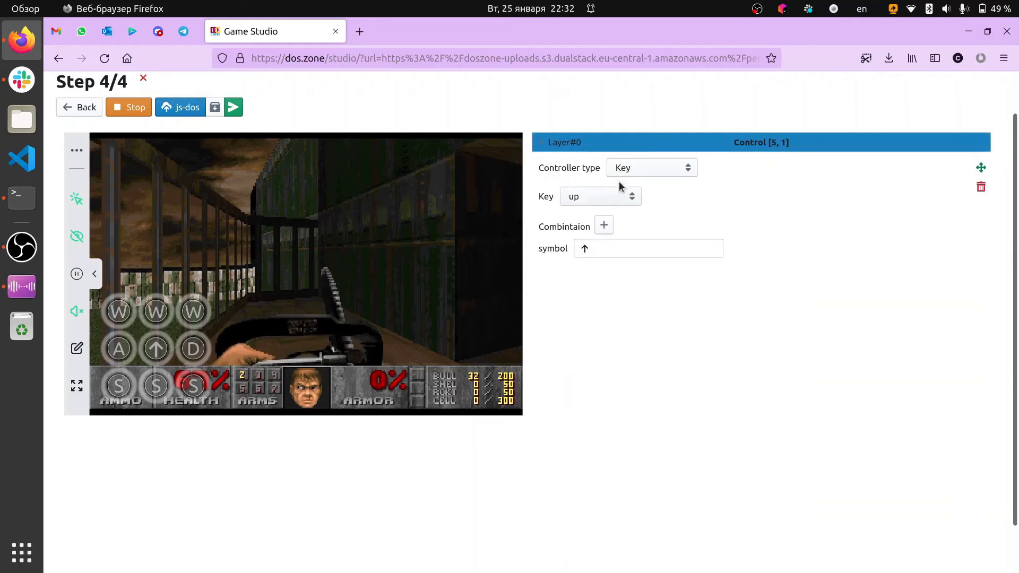
pyautogui.click(628, 175)
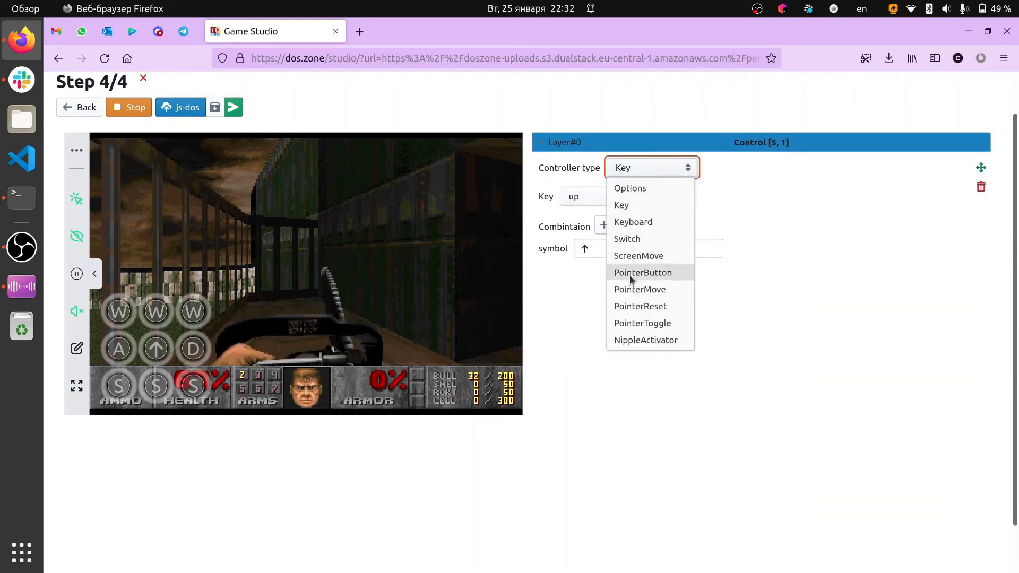
pyautogui.click(632, 341)
pyautogui.click(561, 143)
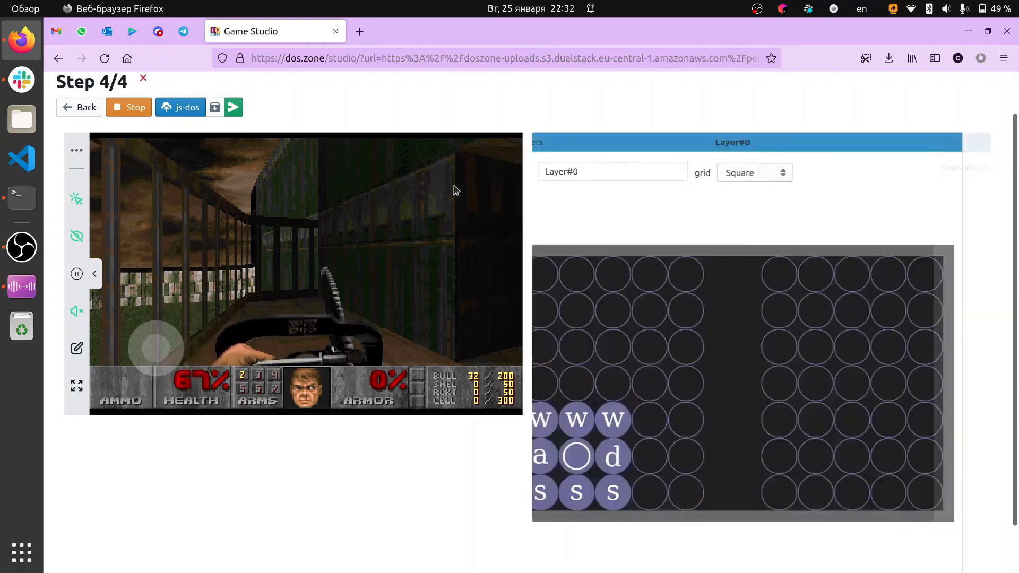
pyautogui.moveTo(174, 341); pyautogui.dragTo(219, 340)
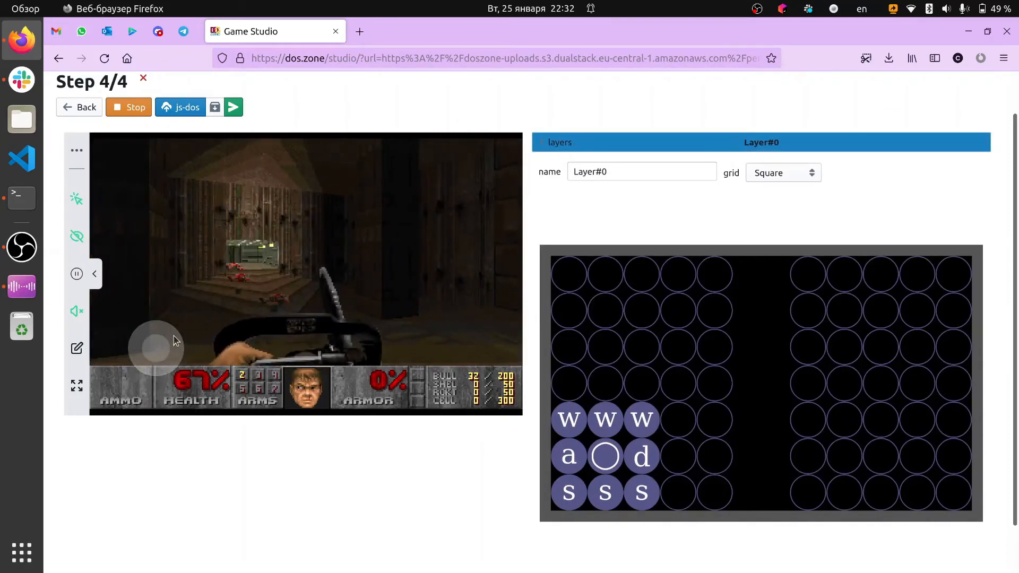
pyautogui.click(399, 365)
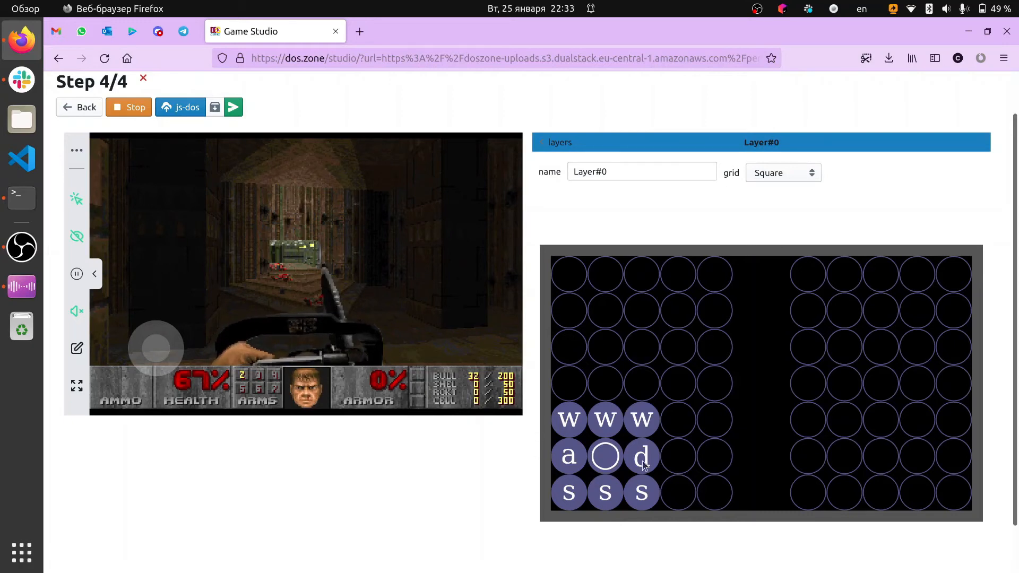
# Add a Key control for space at cell [6, 3] of Layer#0 and try the joystick in the game
pyautogui.click(668, 490)
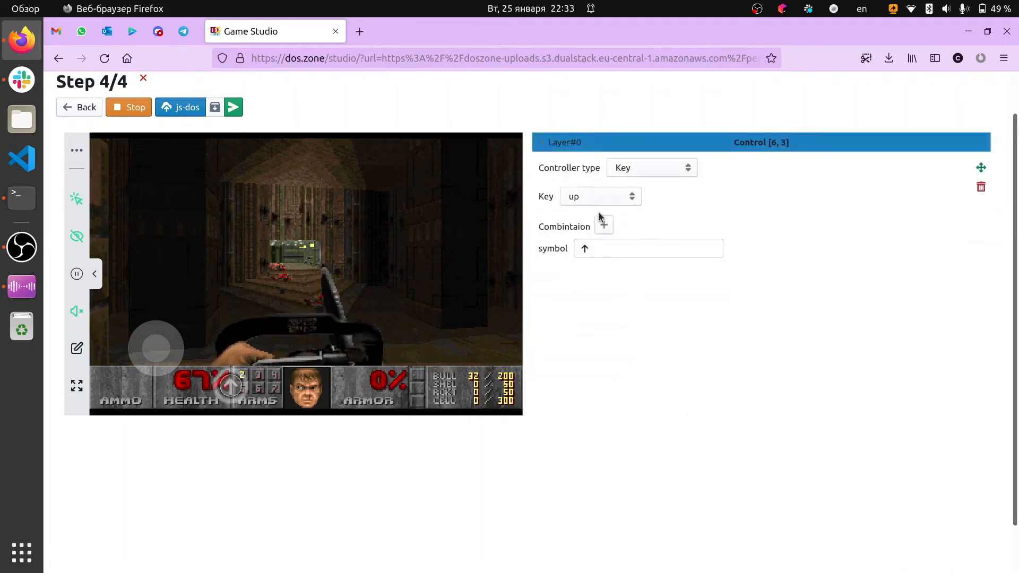
pyautogui.click(600, 196)
pyautogui.write('space')
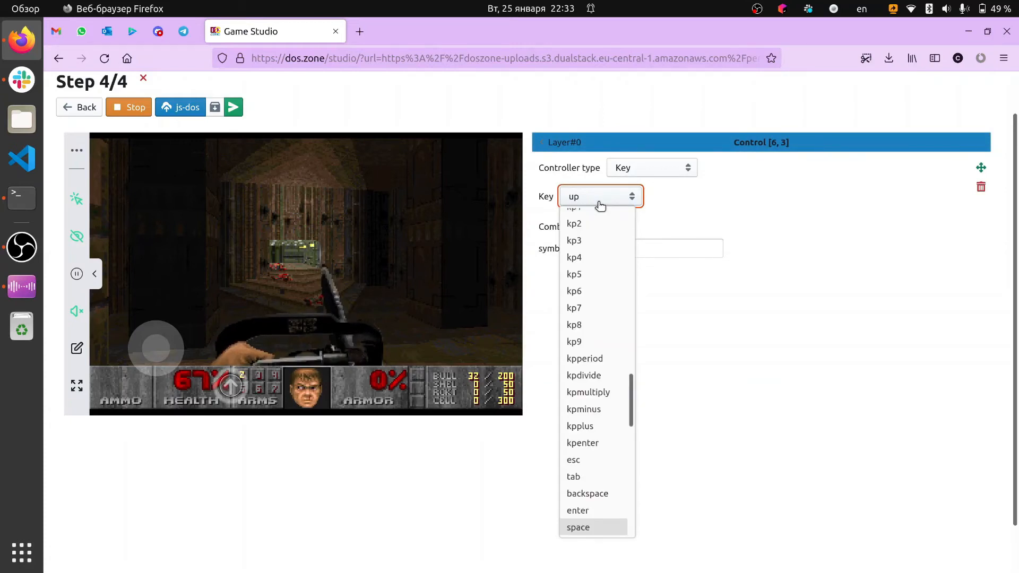
pyautogui.press('Return')
pyautogui.click(565, 142)
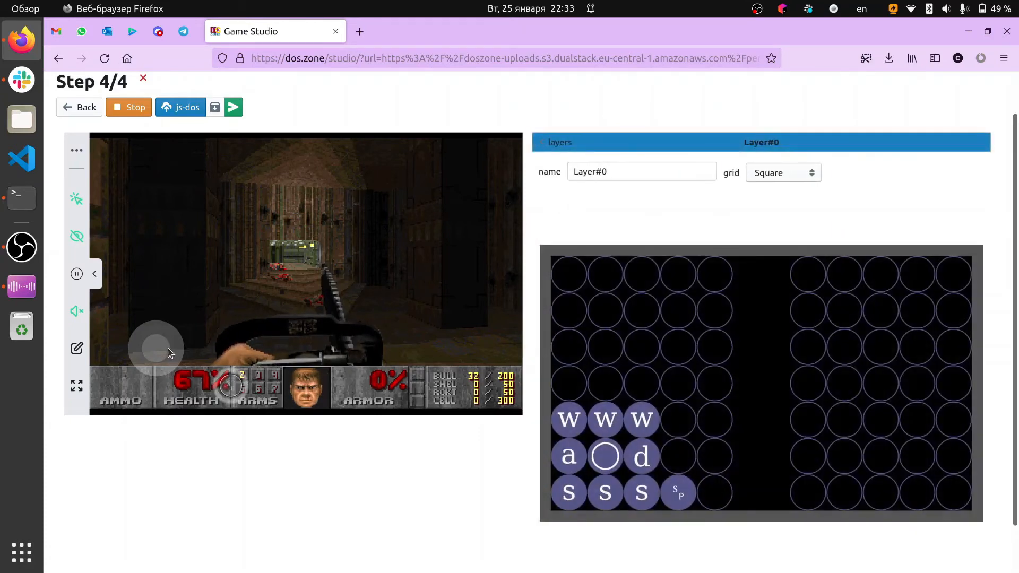
pyautogui.moveTo(168, 350); pyautogui.dragTo(164, 347)
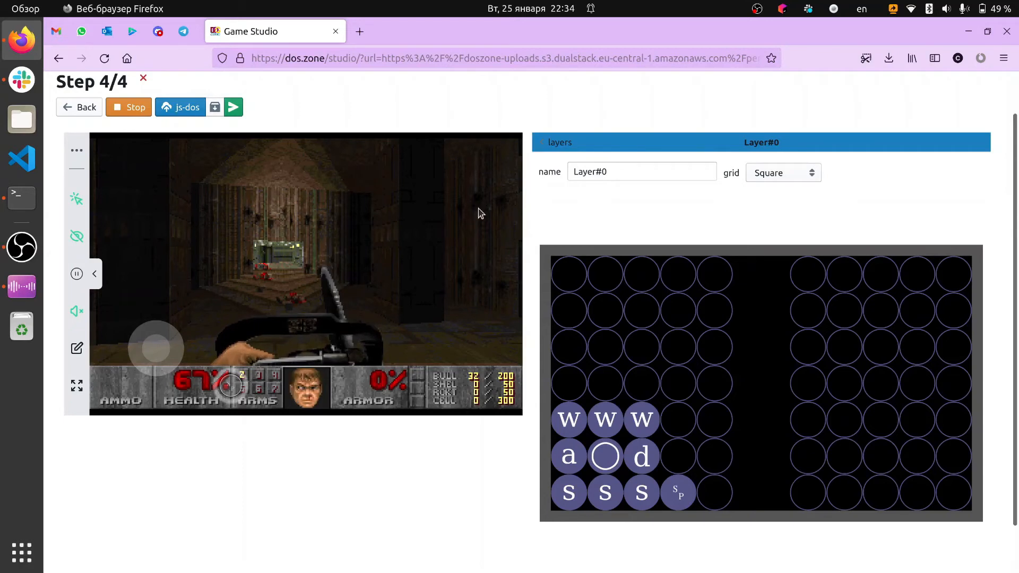
# Add a second layer with a Honeycomb grid and delete its default Options control at cell [0, 9]
pyautogui.click(557, 148)
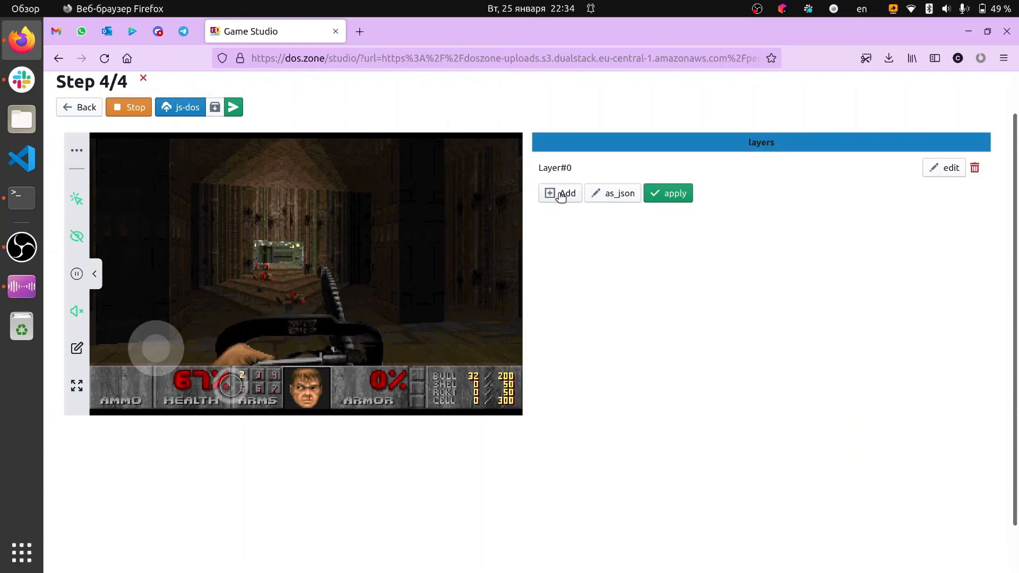
pyautogui.click(561, 195)
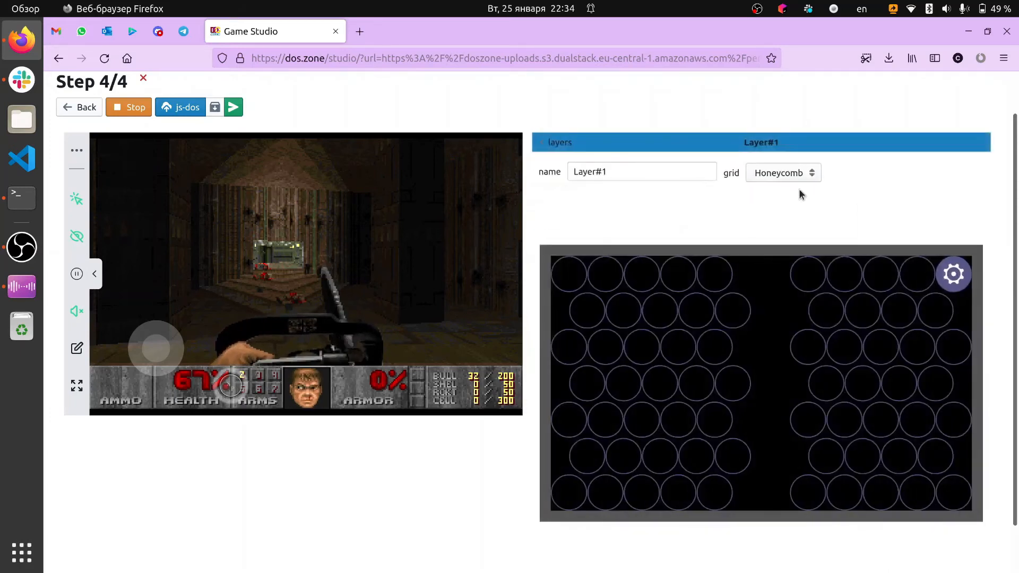
pyautogui.click(757, 177)
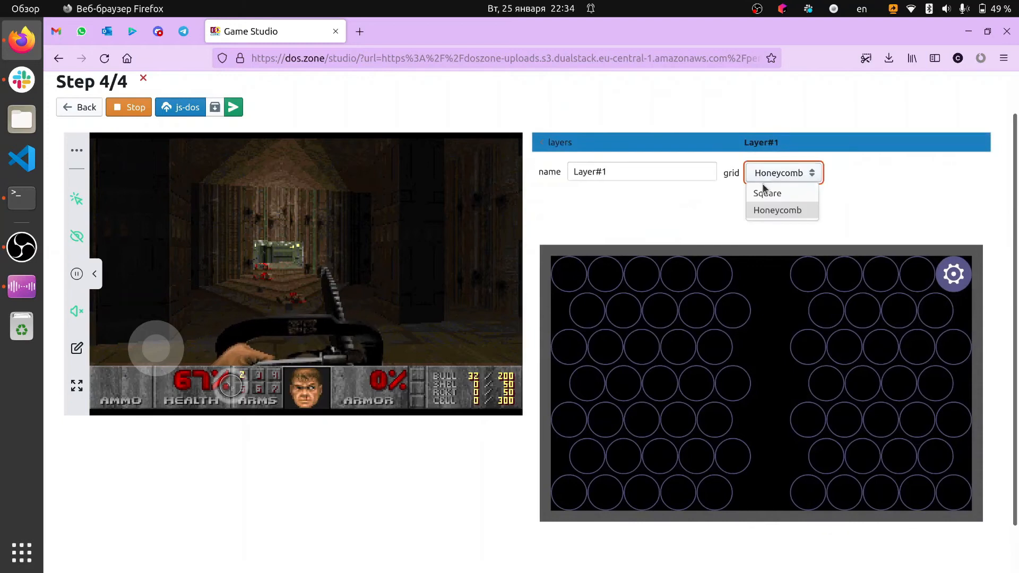
pyautogui.click(861, 227)
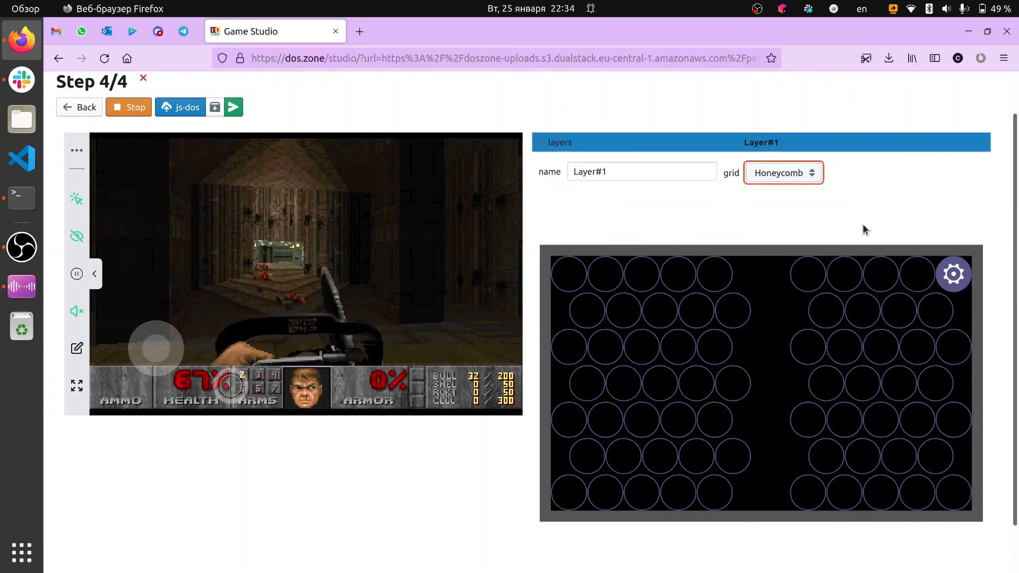
pyautogui.click(949, 284)
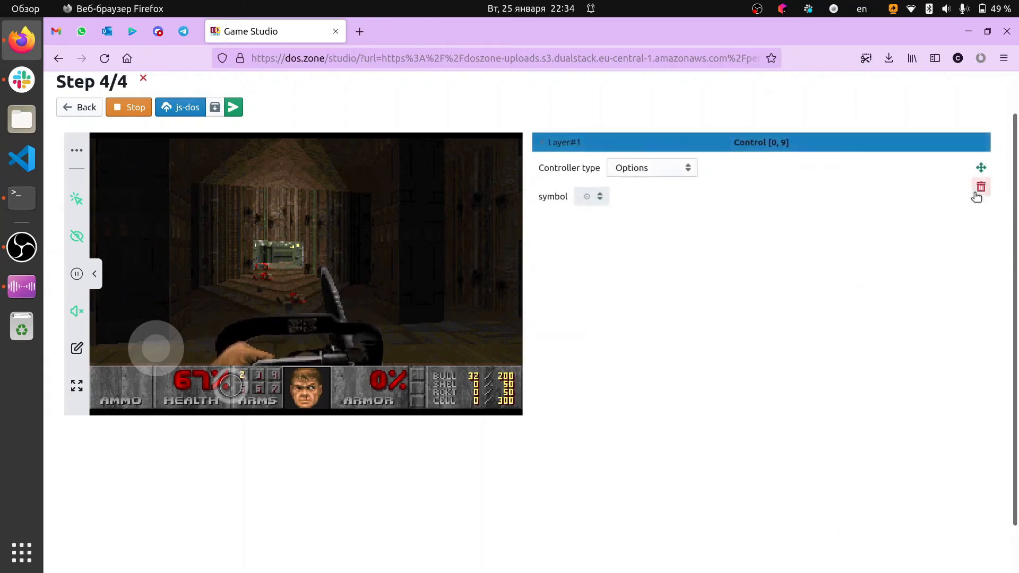
pyautogui.click(979, 189)
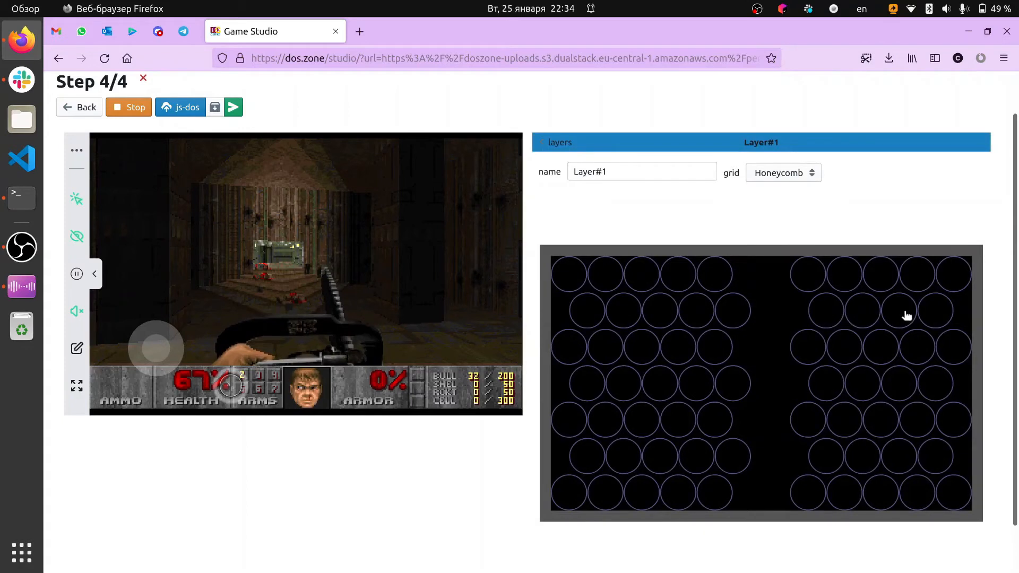
# Add a Key control for key 1 at cell [0, 6] of Layer#1
pyautogui.click(846, 281)
pyautogui.click(631, 196)
pyautogui.press('1')
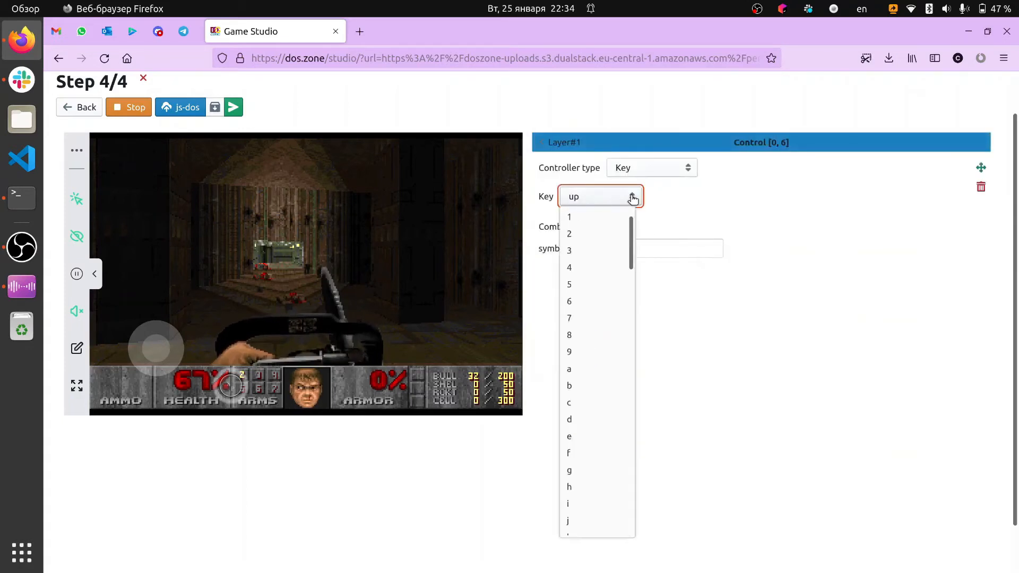
pyautogui.press('Return')
pyautogui.click(568, 147)
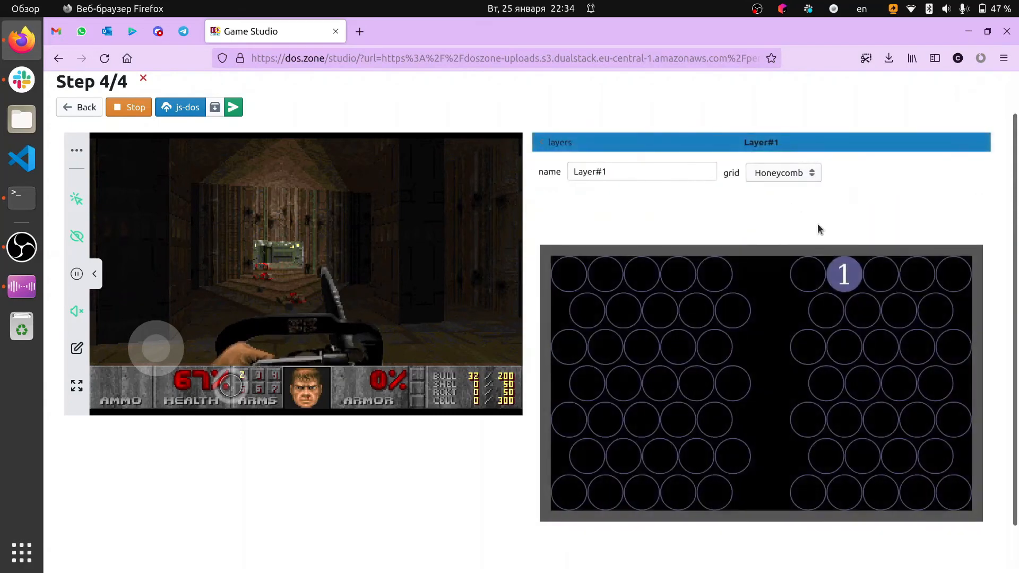
# Add a Key control for key 2 at cell [0, 7] of Layer#1
pyautogui.click(874, 281)
pyautogui.click(634, 200)
pyautogui.press('2')
pyautogui.press('Return')
pyautogui.click(566, 147)
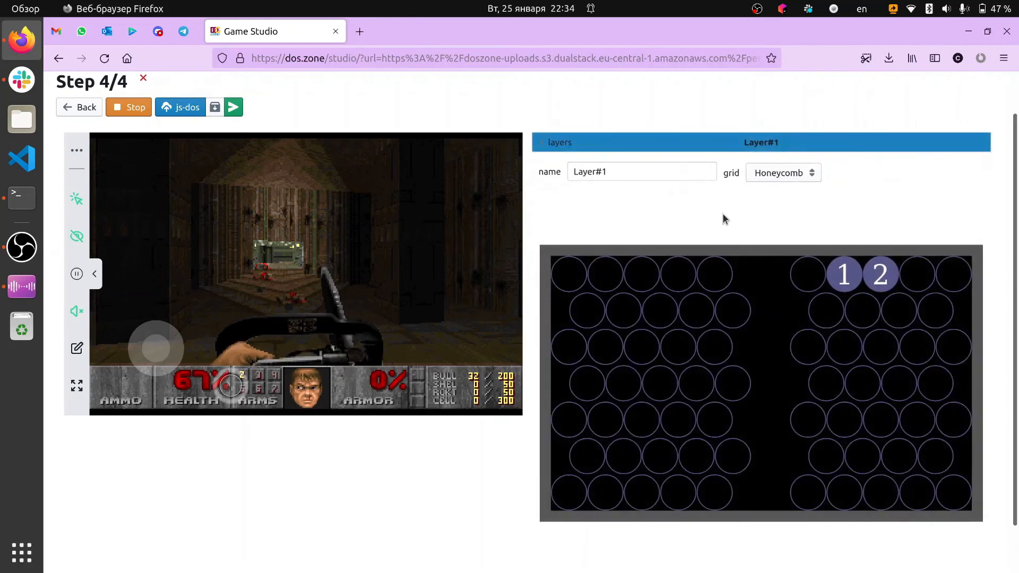
# Move the key 1 control to cell [0, 5] and the key 2 control to cell [0, 6]
pyautogui.click(833, 281)
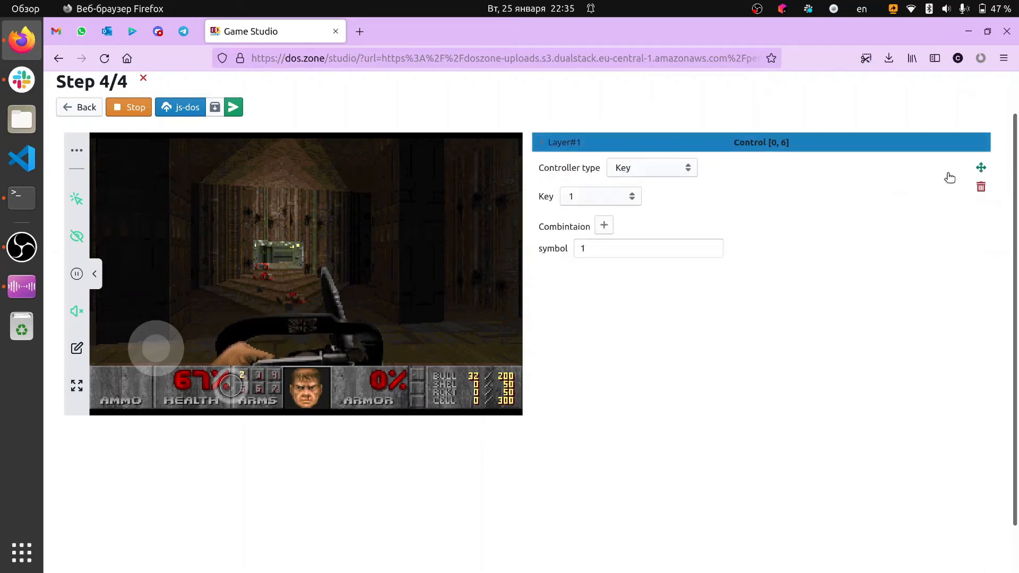
pyautogui.click(980, 167)
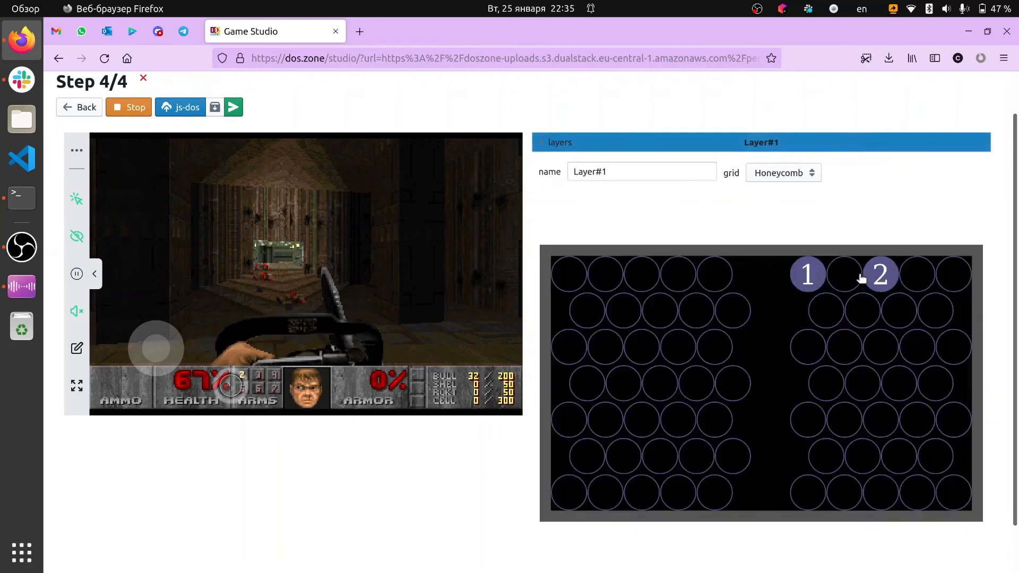
pyautogui.click(863, 276)
pyautogui.click(982, 169)
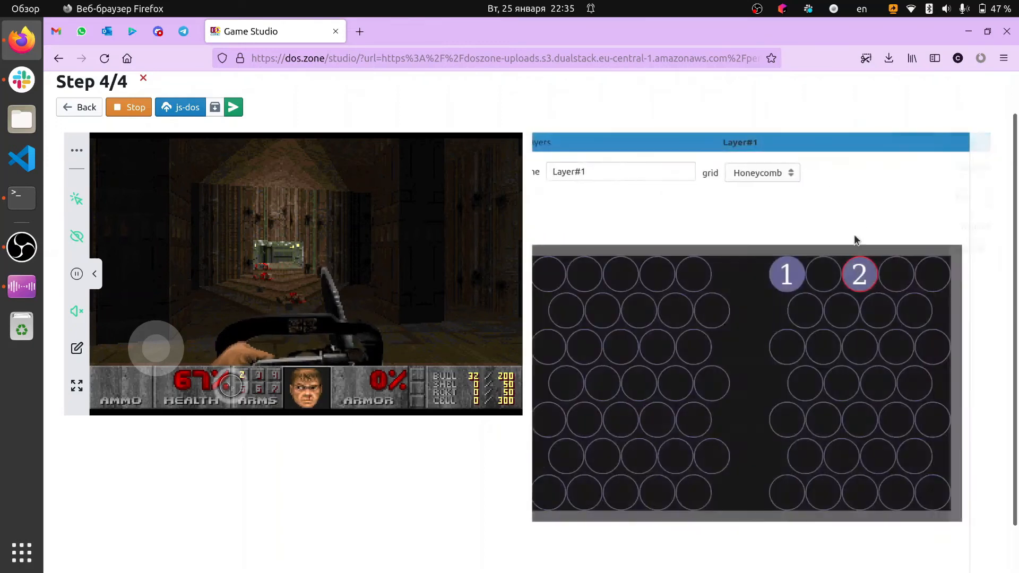
pyautogui.click(856, 272)
# Add a Key control for key 3 at cell [0, 7] and return to the Layer#1 grid
pyautogui.click(889, 276)
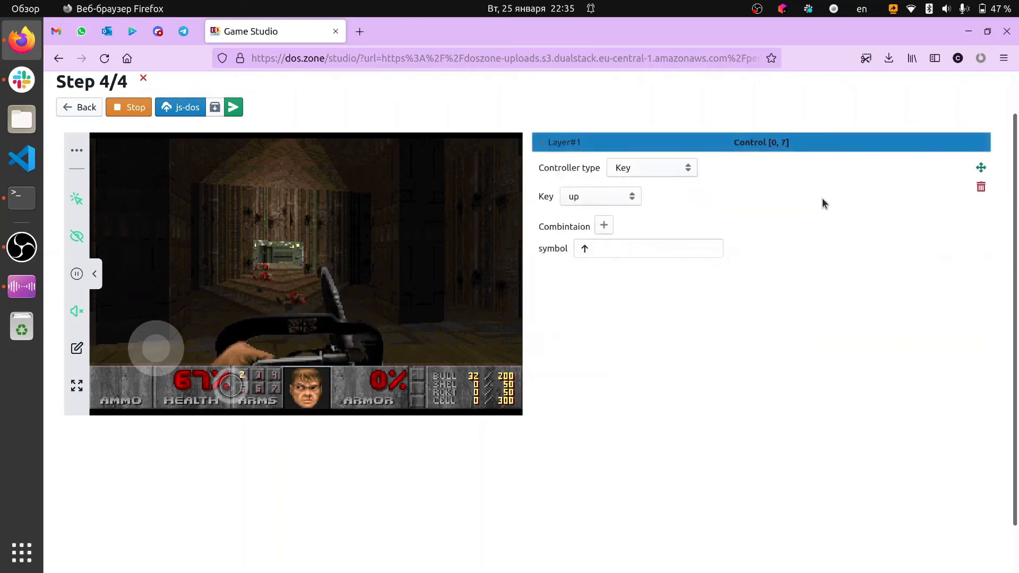
pyautogui.click(677, 168)
pyautogui.click(579, 204)
pyautogui.click(567, 204)
pyautogui.click(567, 205)
pyautogui.press('3')
pyautogui.click(554, 142)
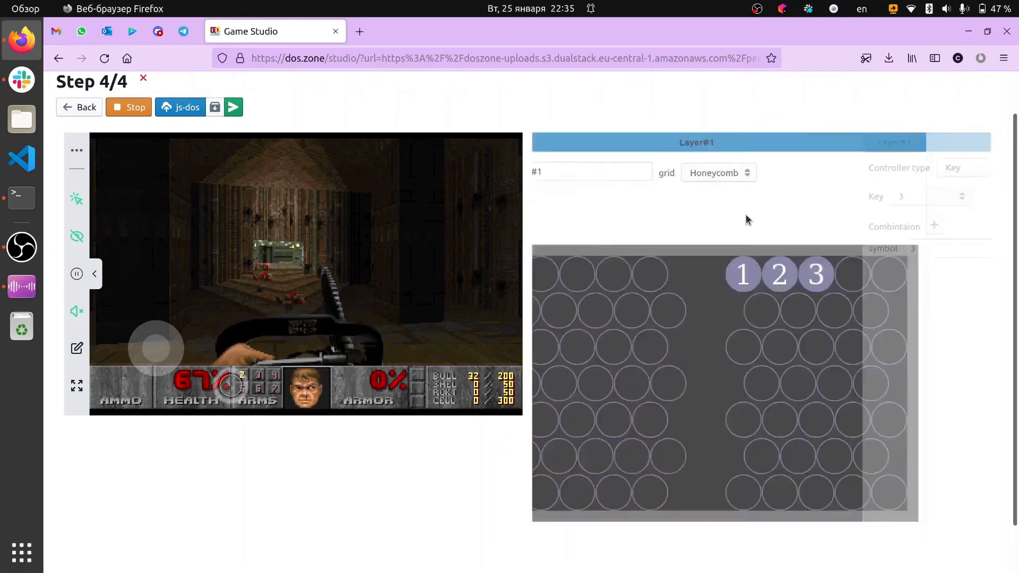
# Add a Key control for key 4 at cell [0, 8] and return to the Layer#1 grid
pyautogui.click(922, 284)
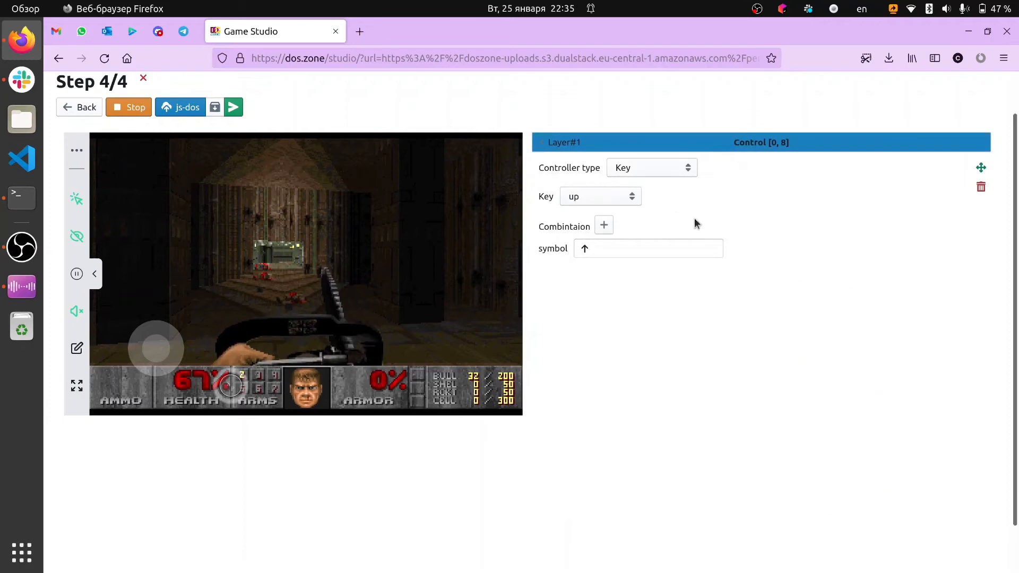
pyautogui.click(638, 197)
pyautogui.press('4')
pyautogui.press('Return')
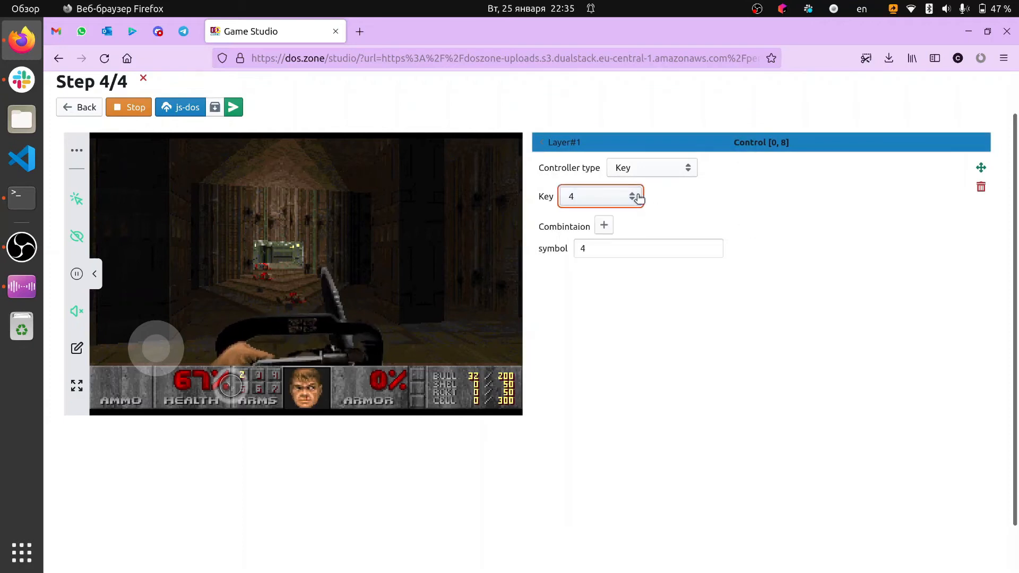
pyautogui.click(577, 147)
# Add a Key control for key 5 at cell [1, 6] and return to the Layer#1 grid
pyautogui.click(865, 314)
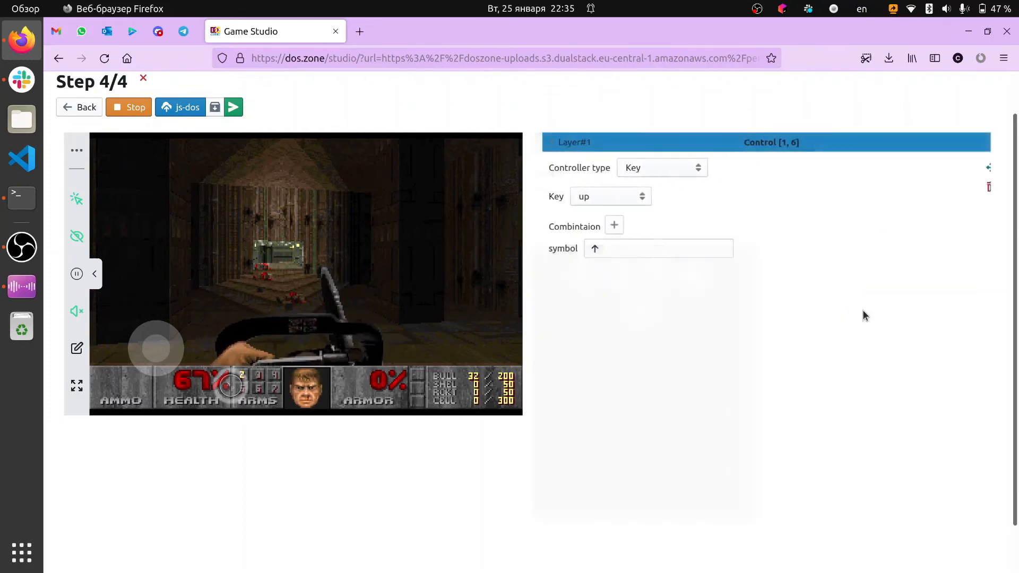
pyautogui.click(625, 205)
pyautogui.press('5')
pyautogui.press('Return')
pyautogui.click(556, 142)
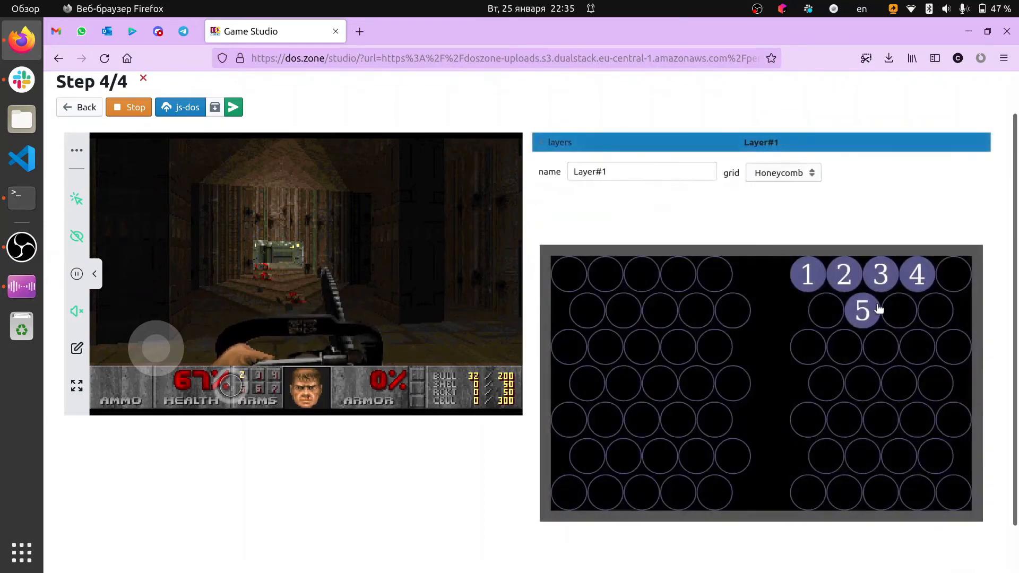
# Add a Key control for key 6 at cell [1, 7] and return to the Layer#1 grid
pyautogui.click(896, 311)
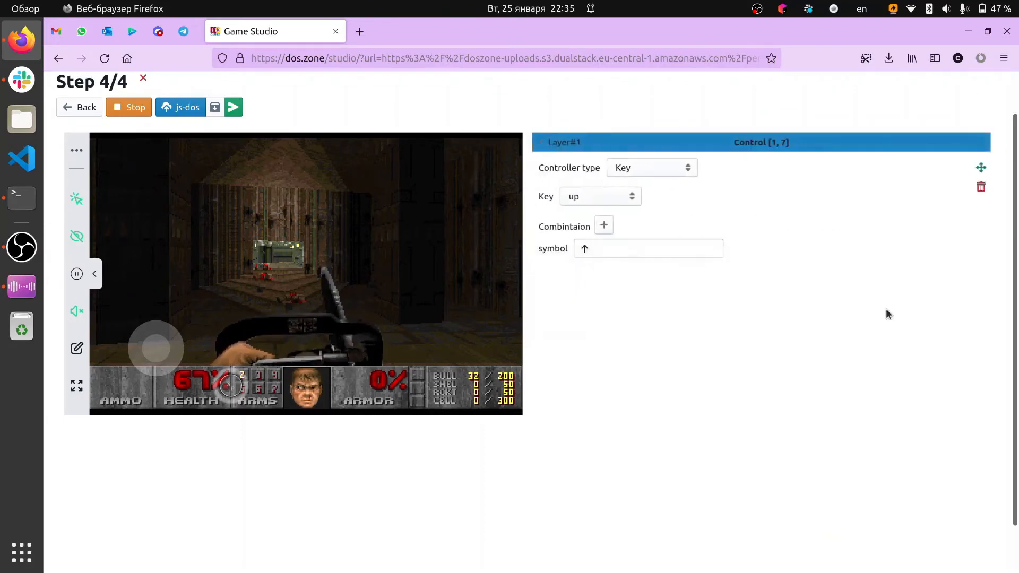
pyautogui.click(629, 197)
pyautogui.press('6')
pyautogui.press('Return')
pyautogui.click(557, 142)
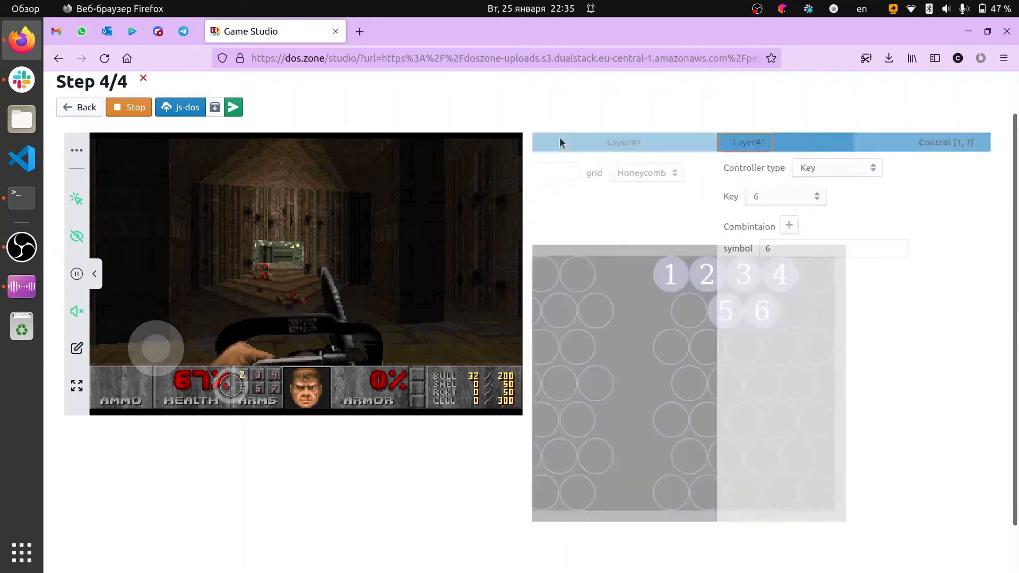
# Add a Key control for key 7 at cell [1, 8] and return to the Layer#1 grid
pyautogui.click(935, 313)
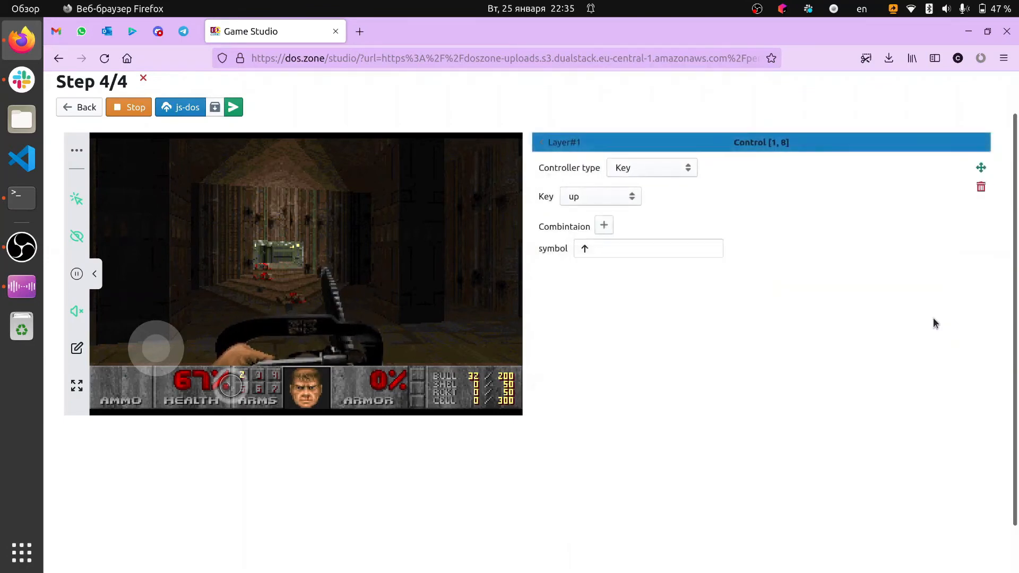
pyautogui.click(608, 200)
pyautogui.scroll(10, 608, 371)
pyautogui.press('Return')
pyautogui.click(563, 143)
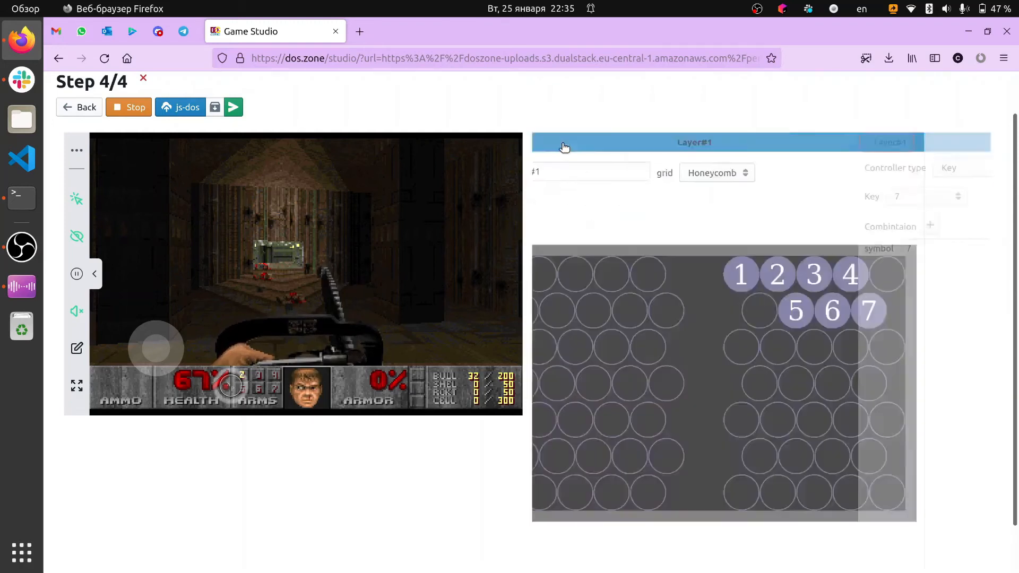
# Add a Switch control to Layer#0 with symbol X at cell [0, 9] and return to the Layer#1 grid
pyautogui.click(957, 271)
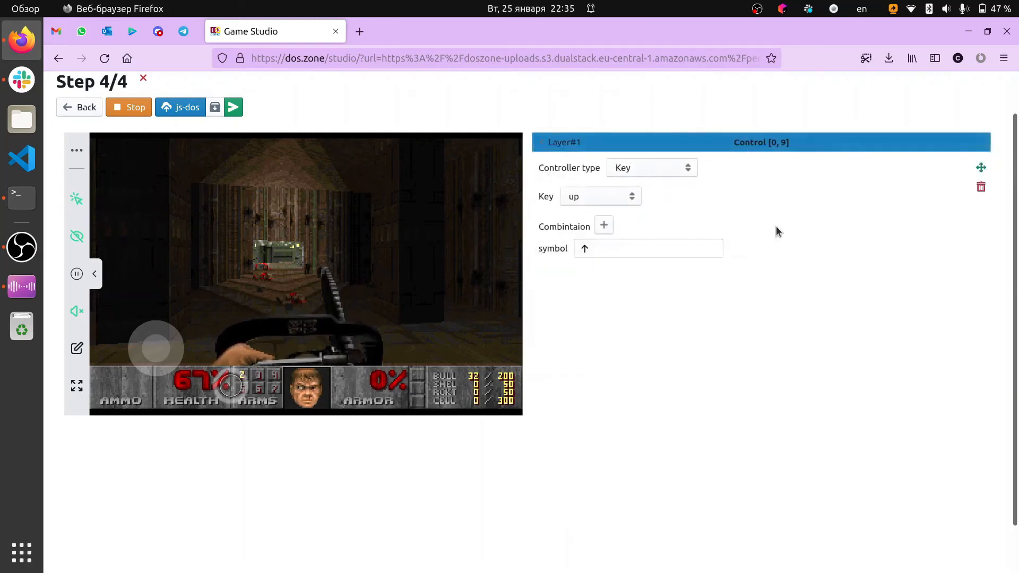
pyautogui.click(656, 168)
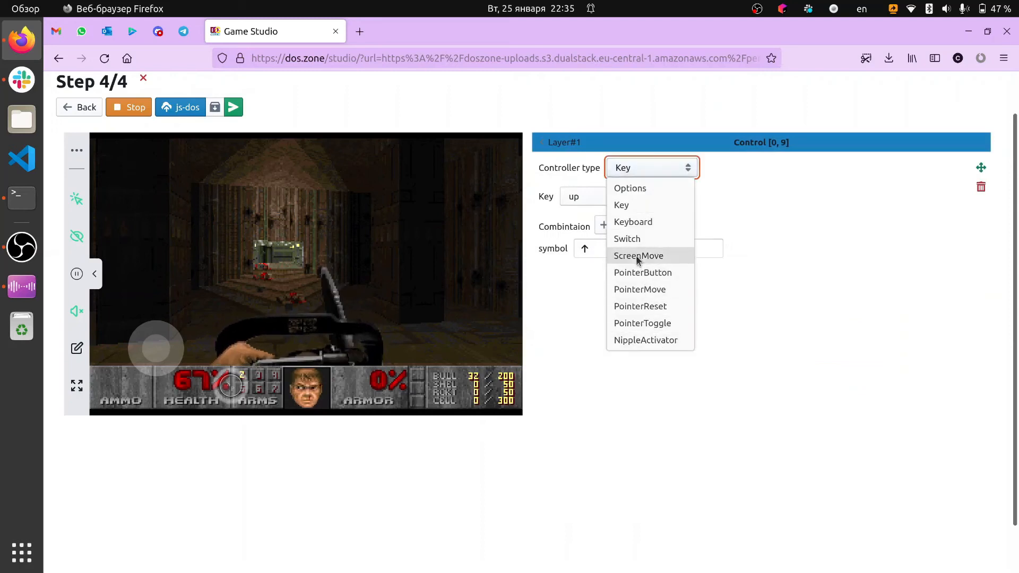
pyautogui.click(627, 239)
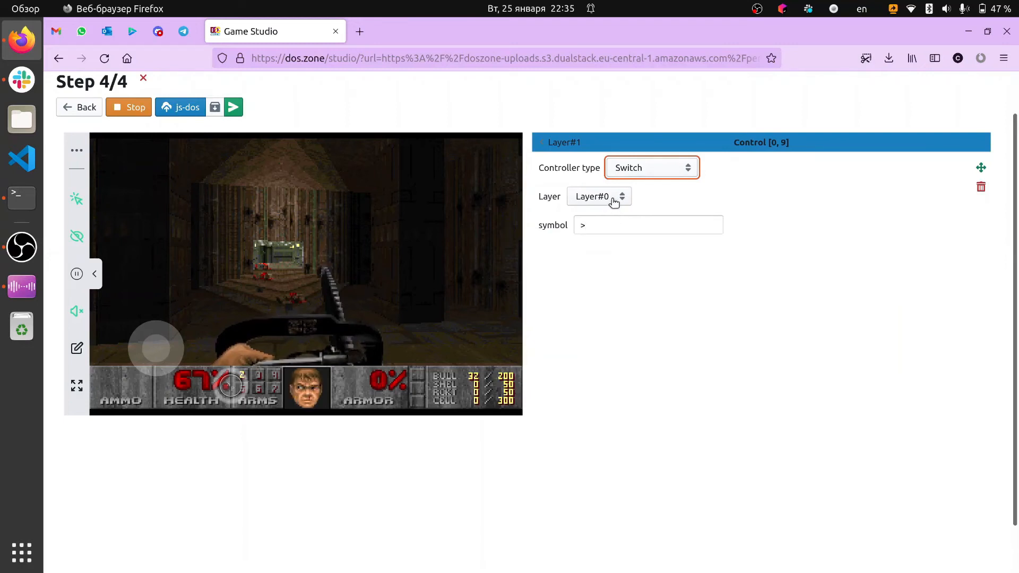
pyautogui.click(614, 200)
pyautogui.click(605, 220)
pyautogui.click(602, 223)
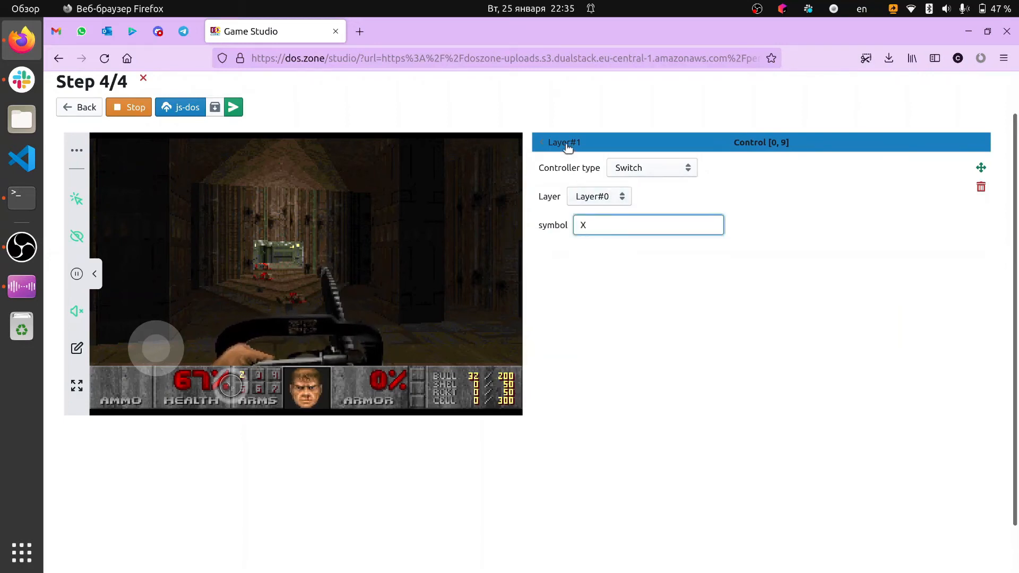
pyautogui.click(565, 143)
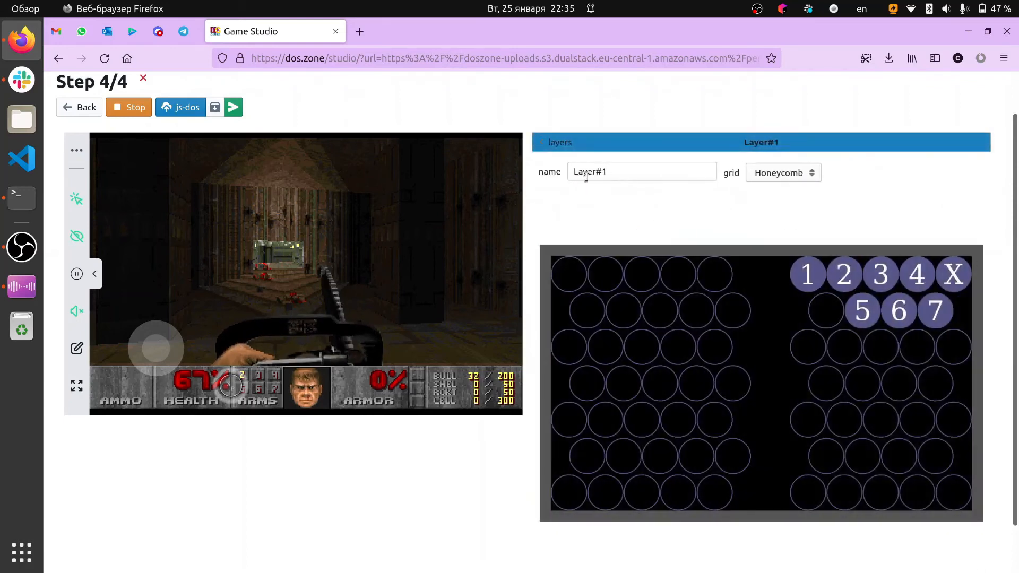
# Open Layer#0 for editing and add a Switch control to Layer#1 at cell [0, 9], then return to its grid
pyautogui.click(555, 143)
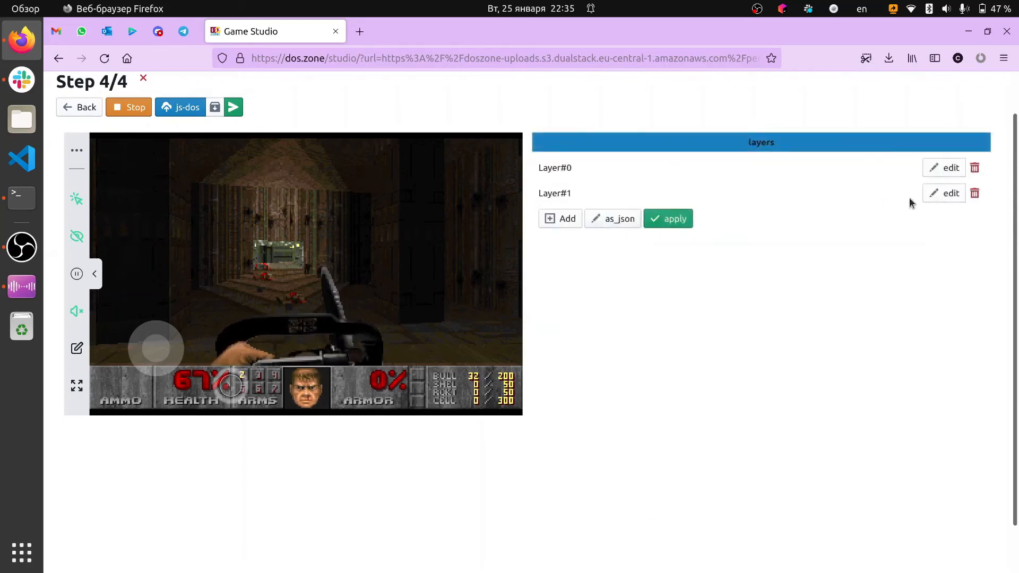
pyautogui.click(932, 169)
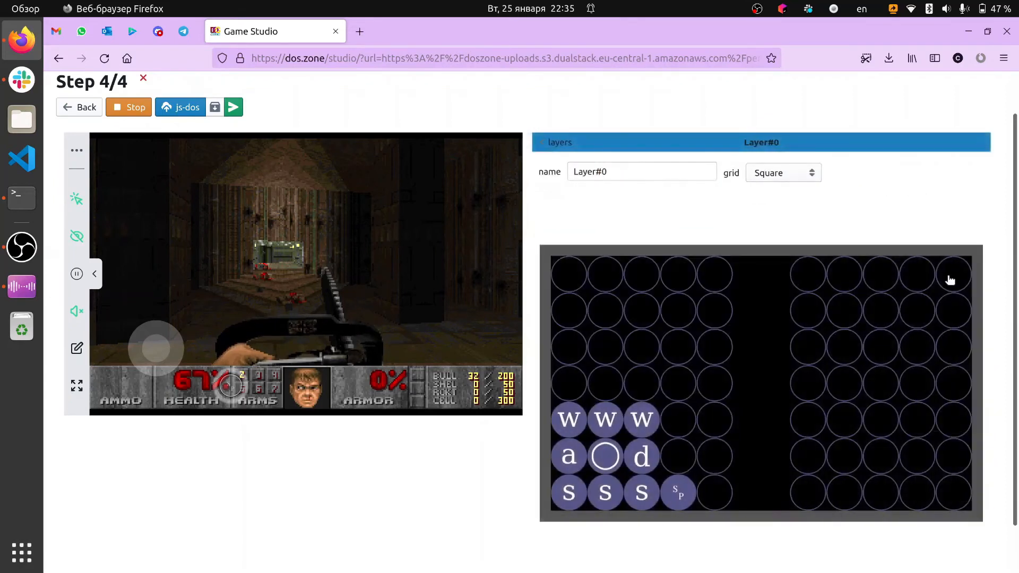
pyautogui.click(949, 281)
pyautogui.click(627, 198)
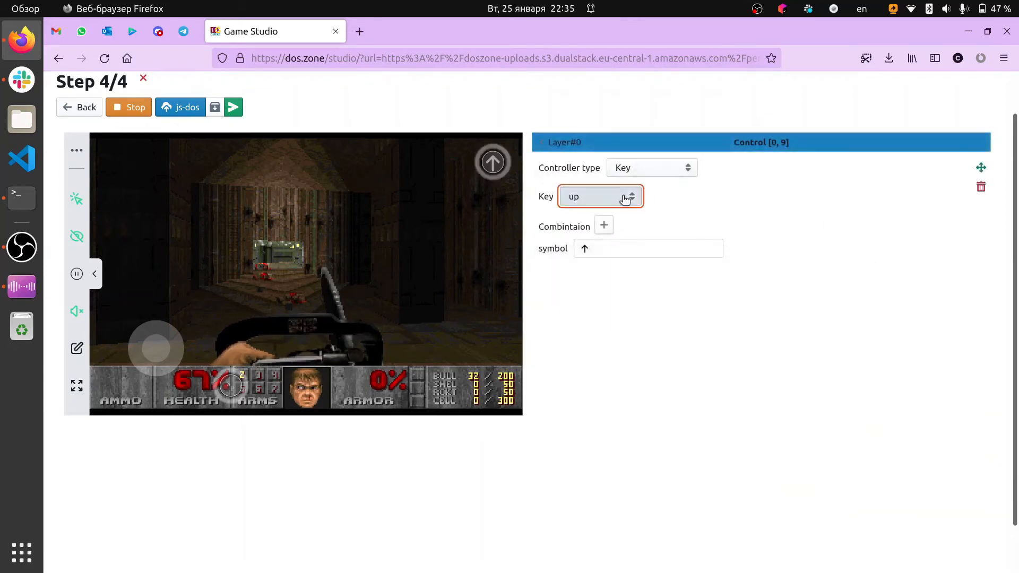
pyautogui.click(645, 174)
pyautogui.click(645, 174)
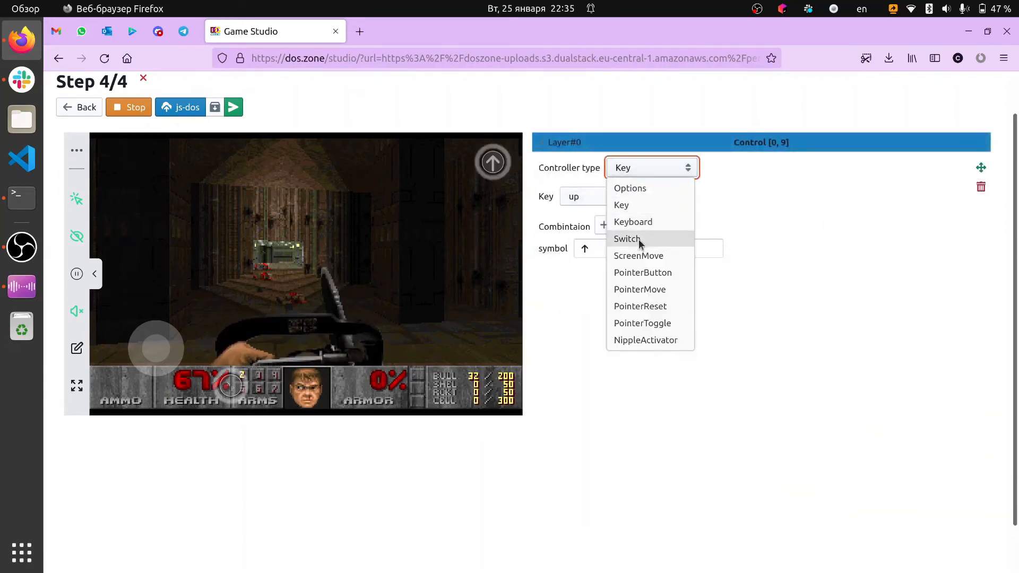
pyautogui.click(638, 239)
pyautogui.click(615, 197)
pyautogui.click(593, 233)
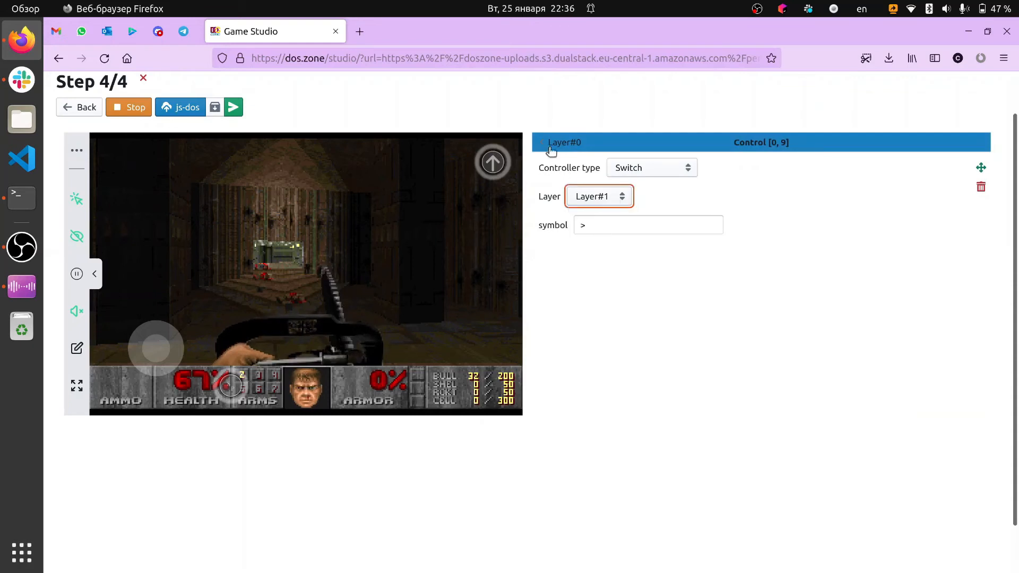
pyautogui.click(551, 143)
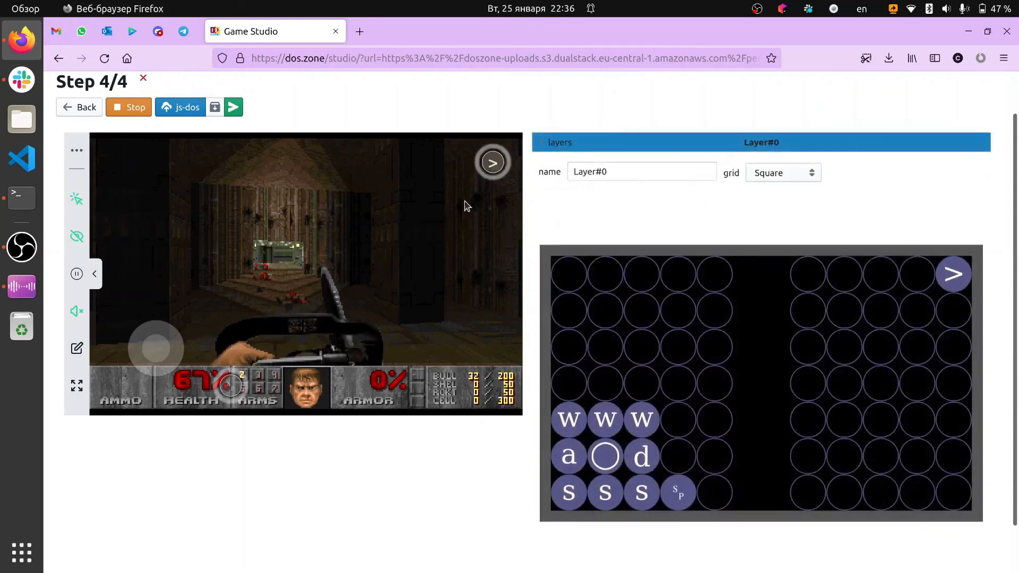
# Test the > and X switch controls in the game preview by toggling between the two layers
pyautogui.click(492, 164)
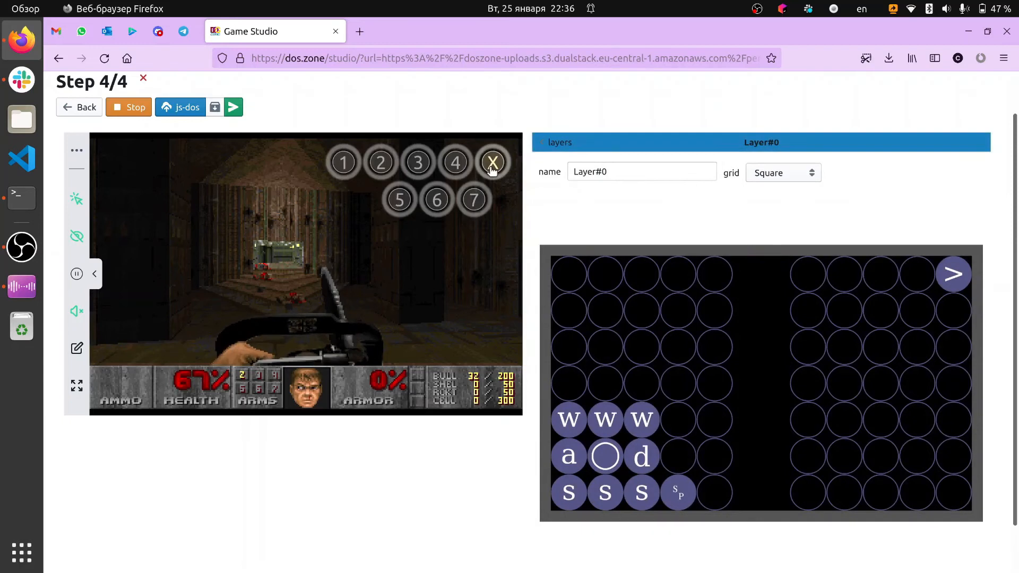
pyautogui.click(491, 164)
pyautogui.click(492, 164)
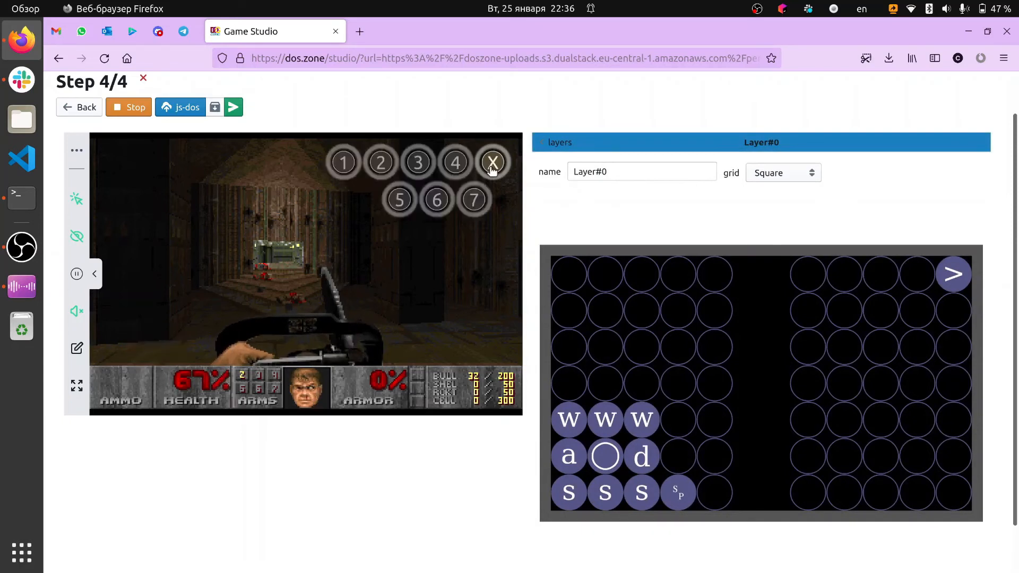
pyautogui.click(491, 165)
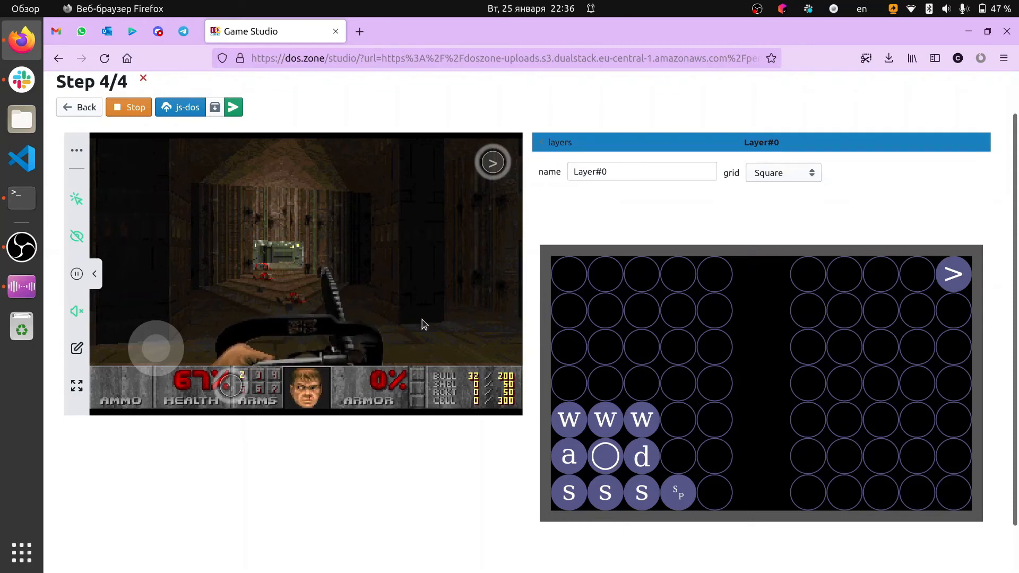
# Enter the cheat code idkfa in the running game, release the captured cursor and select weapon 4
pyautogui.click(362, 319)
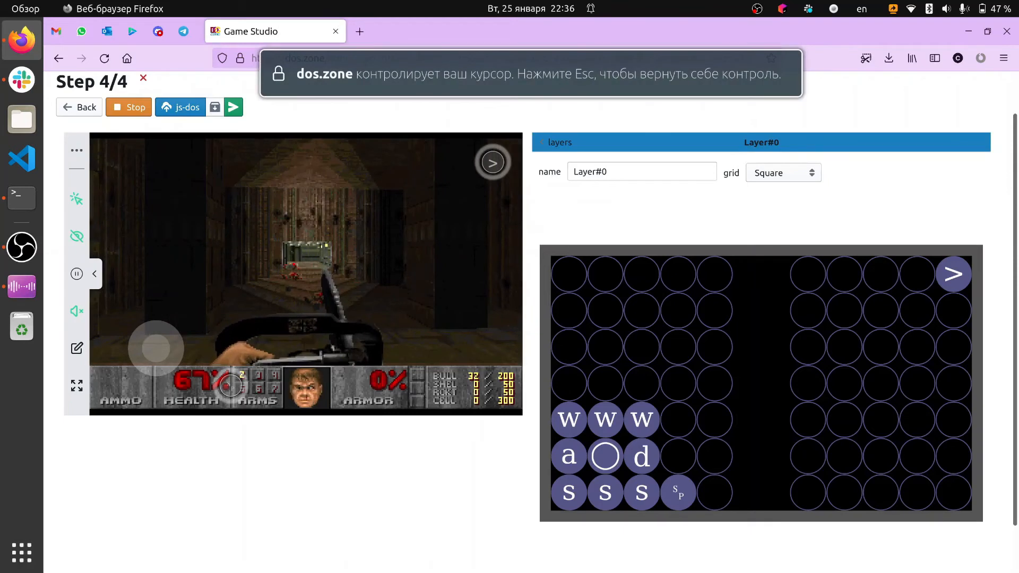
pyautogui.write('idkfa')
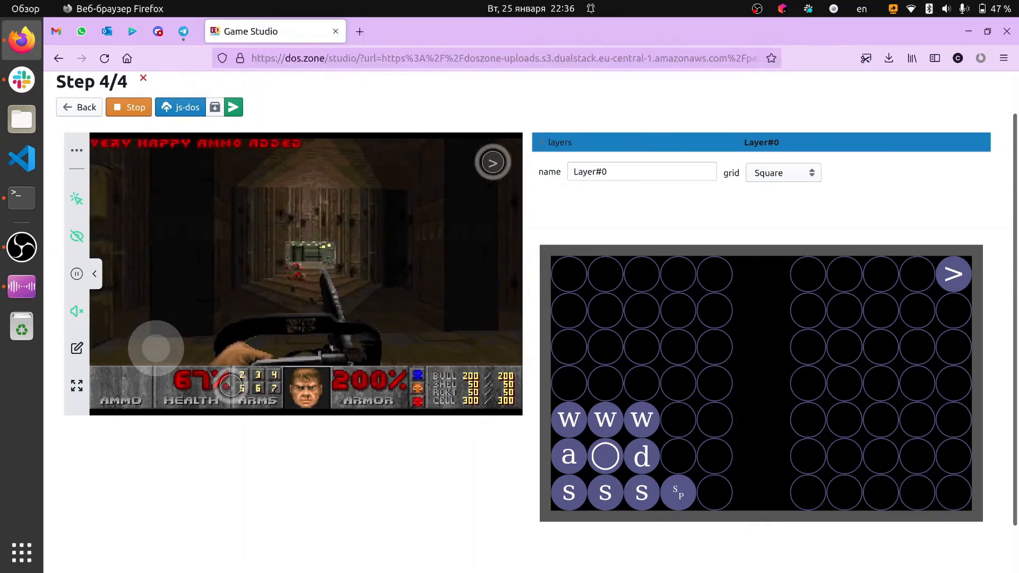
pyautogui.press('Escape')
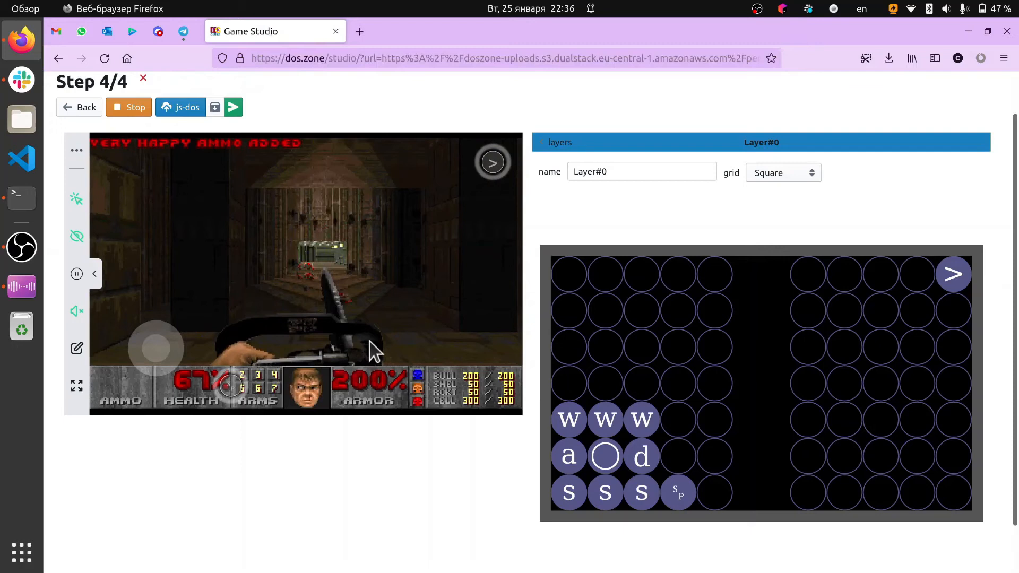
pyautogui.press('4')
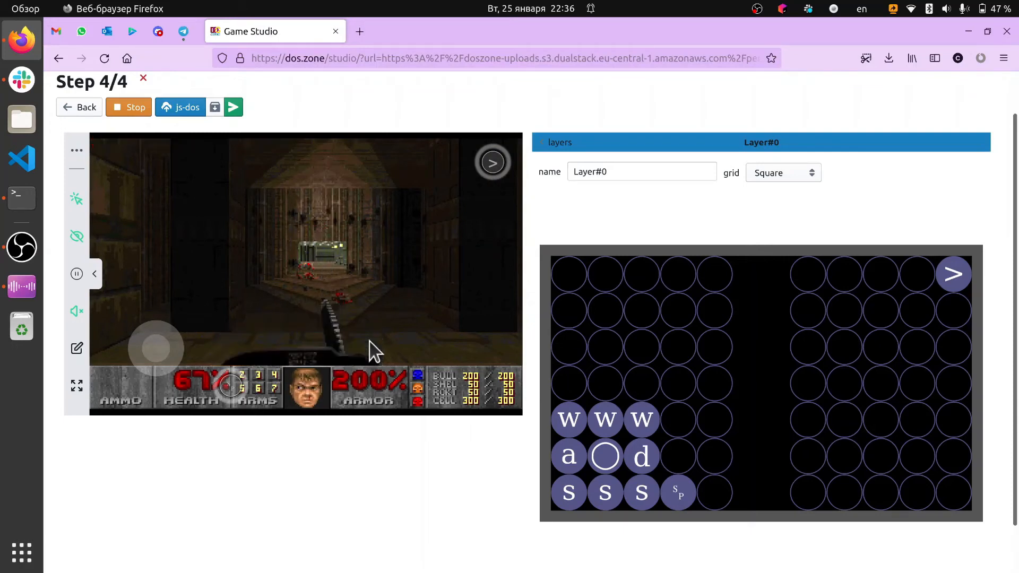
# Test firing the selected weapon in the running game with both the mouse and the Ctrl control
pyautogui.click(369, 346)
pyautogui.click(369, 345)
pyautogui.click(369, 346)
pyautogui.click(369, 346)
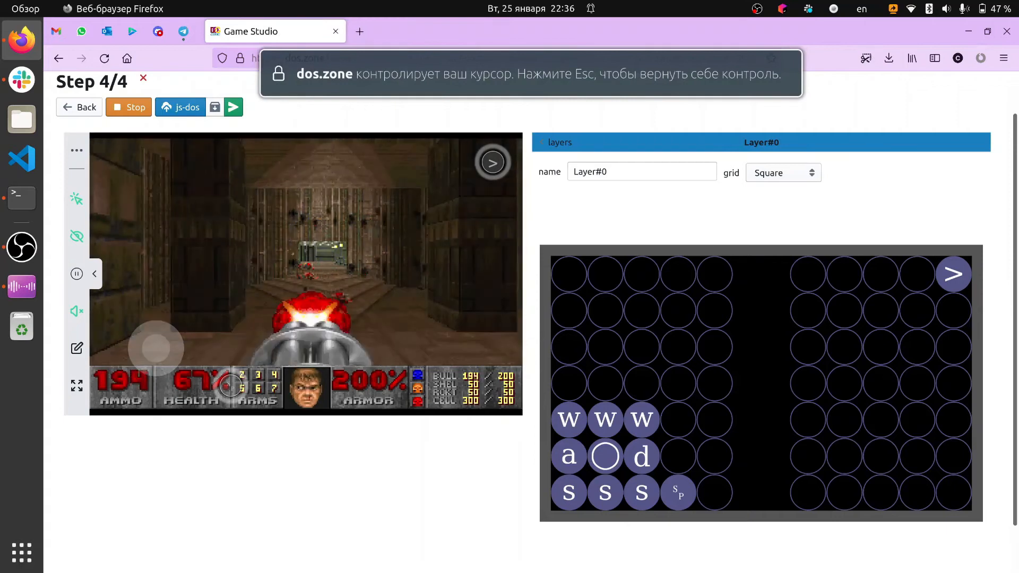
pyautogui.click(369, 346)
pyautogui.click(369, 346)
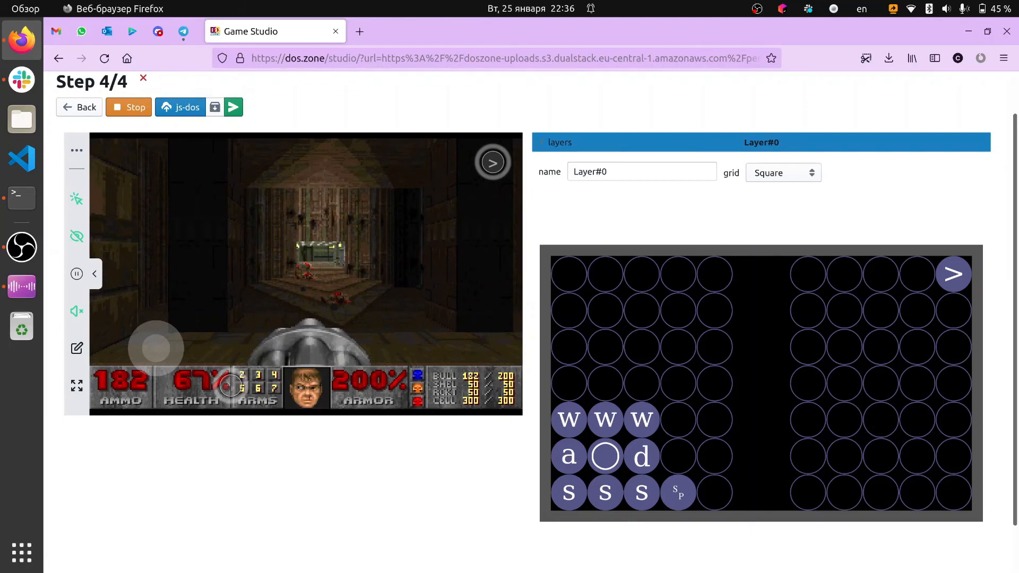
pyautogui.press('ctrl')
pyautogui.press('ctrl')
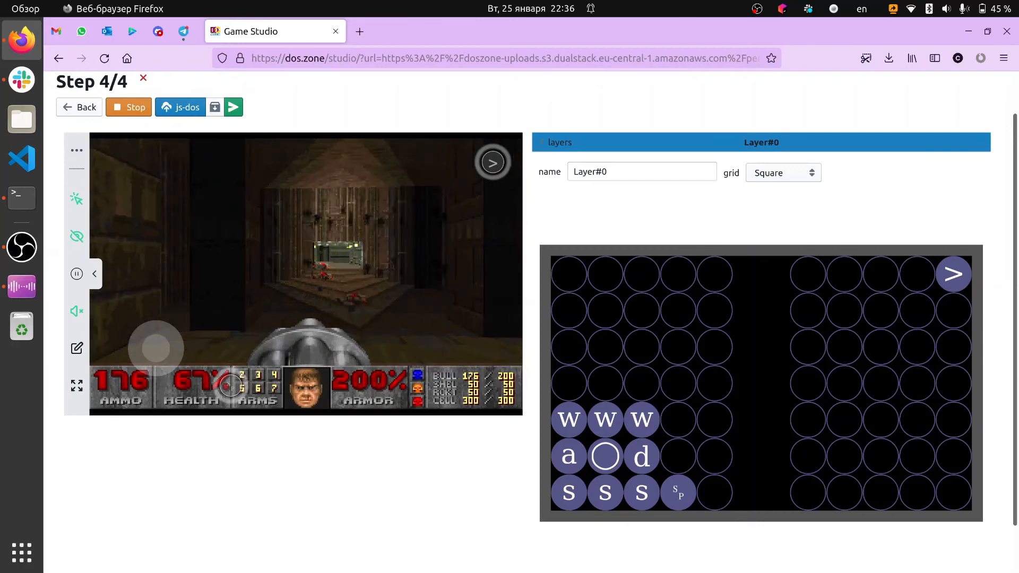
pyautogui.click(305, 274)
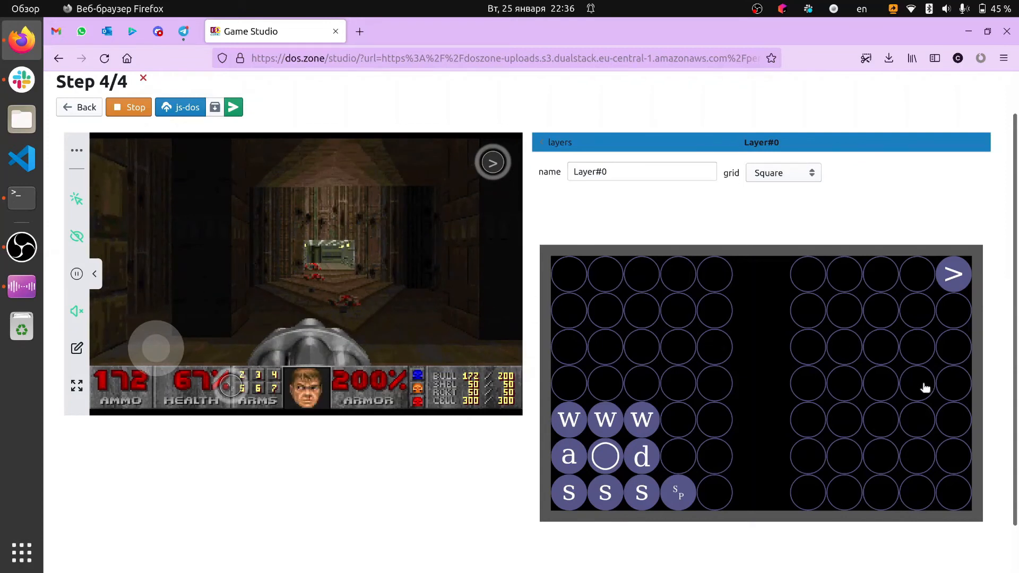
# Add a Key control at cell [3, 9] of Layer#0 and assign it the rightctrl key
pyautogui.click(945, 387)
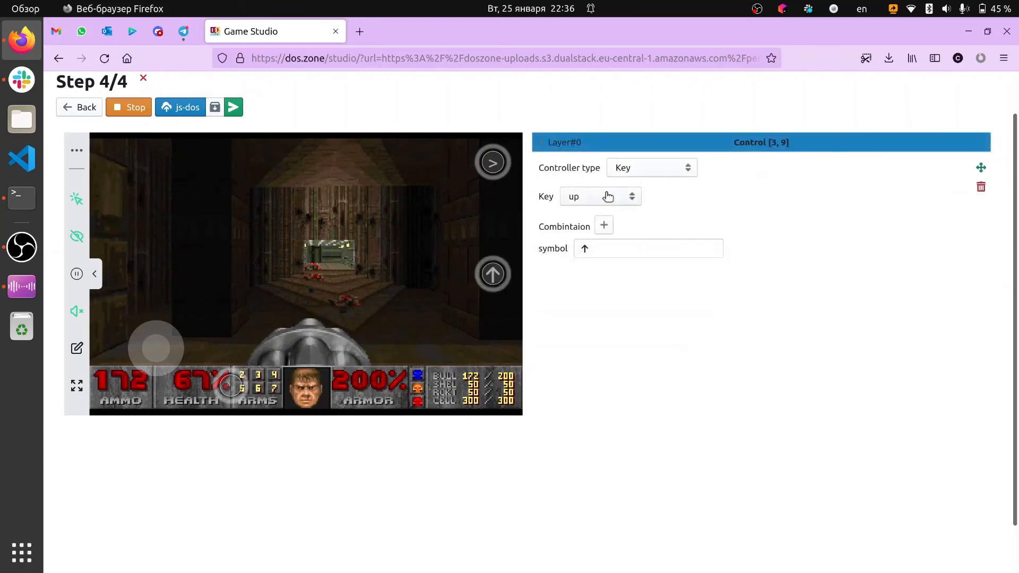
pyautogui.click(608, 196)
pyautogui.scroll(-1, 601, 296)
pyautogui.scroll(8, 601, 295)
pyautogui.scroll(10, 601, 295)
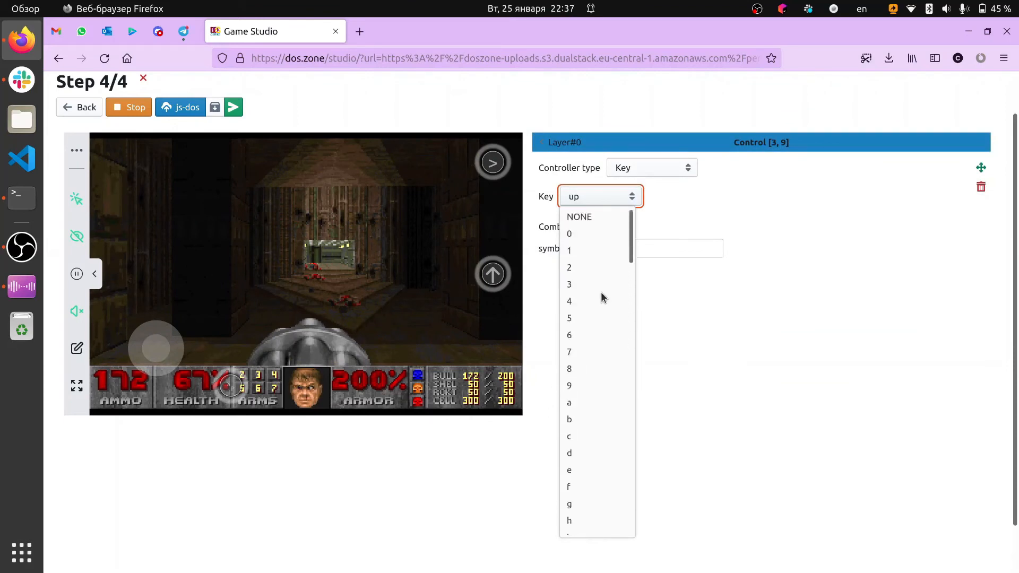
pyautogui.press('c')
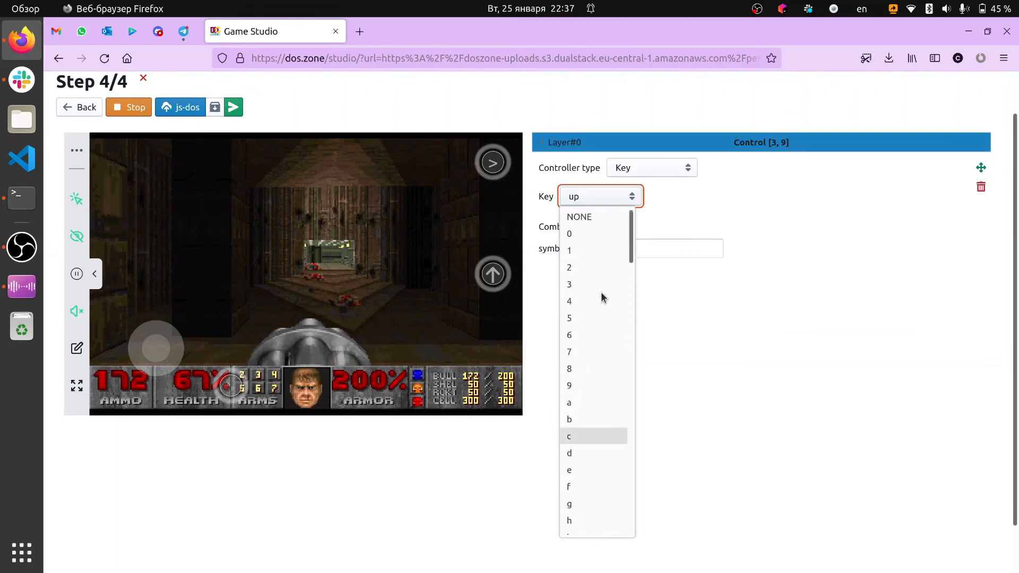
pyautogui.scroll(-10, 600, 292)
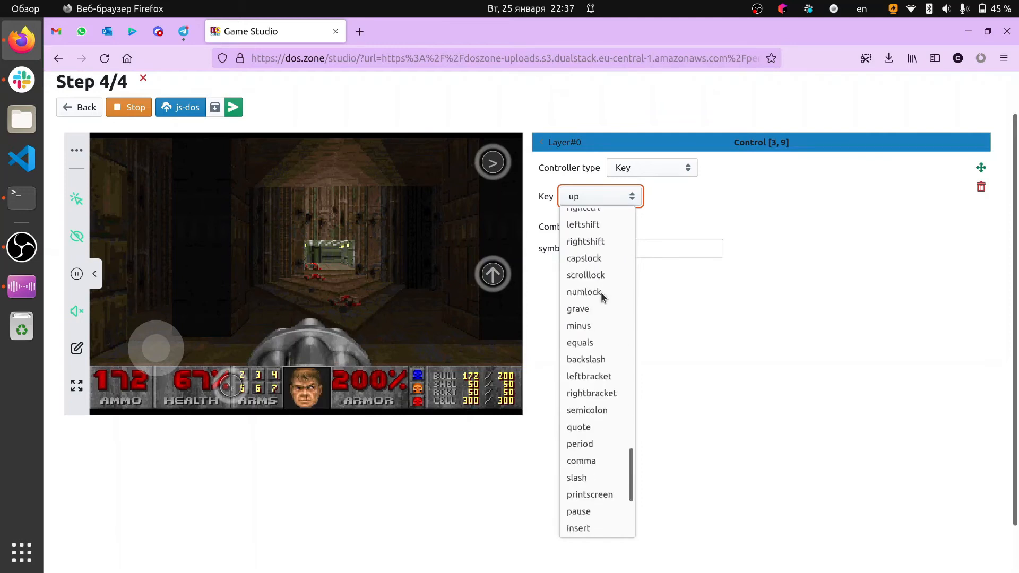
pyautogui.press('r')
pyautogui.press('i')
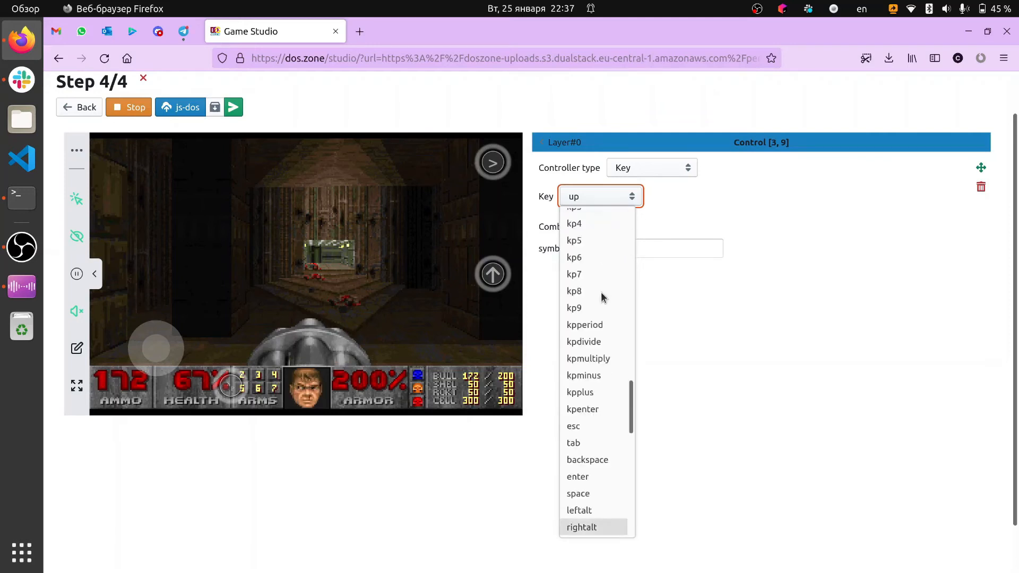
pyautogui.scroll(-6, 600, 291)
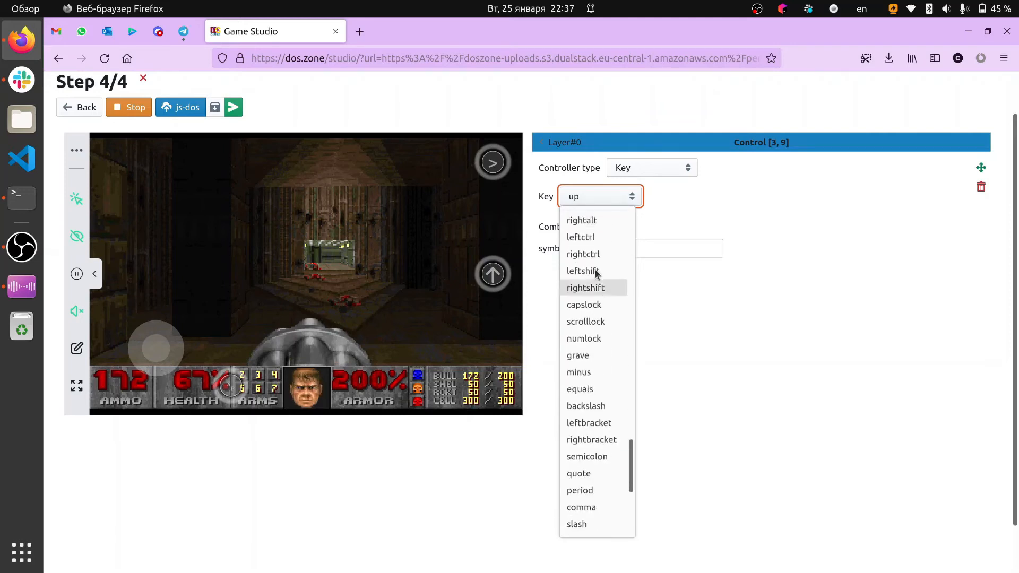
pyautogui.press('Escape')
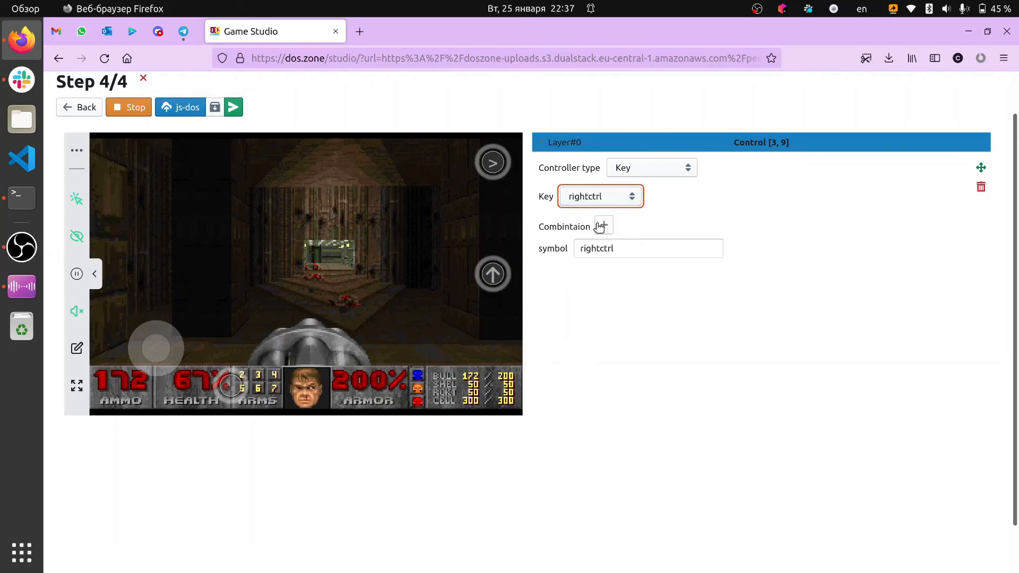
# Set the rightctrl control's symbol to F, return to the Layer#0 grid and test firing with it in the preview
pyautogui.moveTo(630, 247); pyautogui.dragTo(542, 244)
pyautogui.write('F')
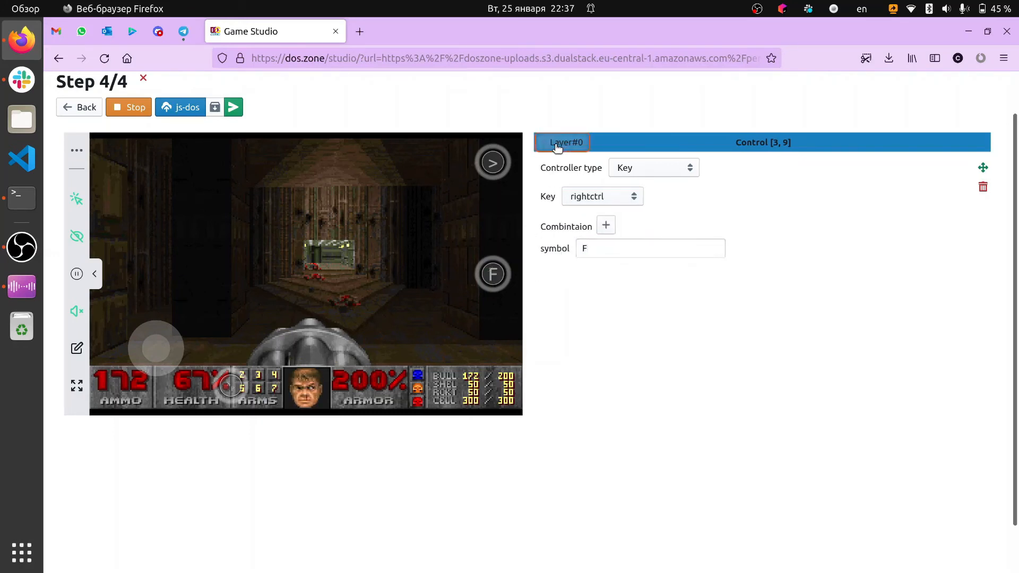
pyautogui.click(557, 145)
pyautogui.click(493, 281)
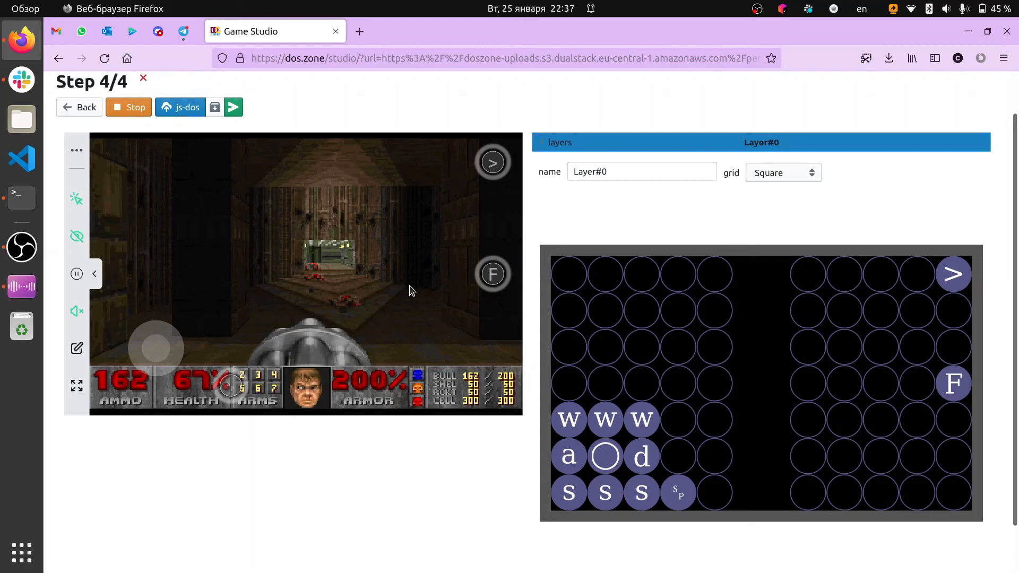
# Upload the DOOM II bundle with its touch controls to the js-dos cloud
pyautogui.scroll(2, 192, 136)
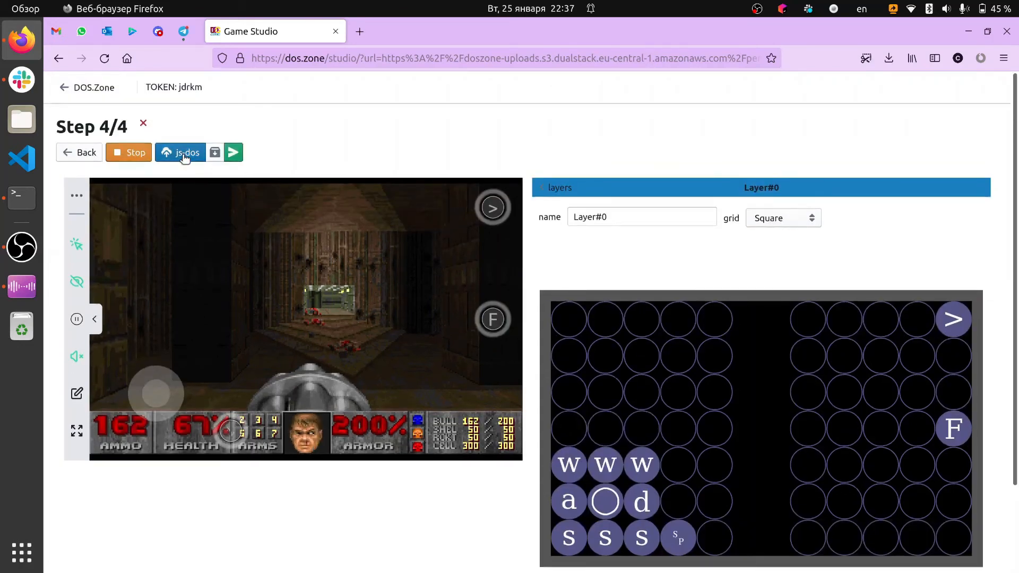
pyautogui.click(183, 153)
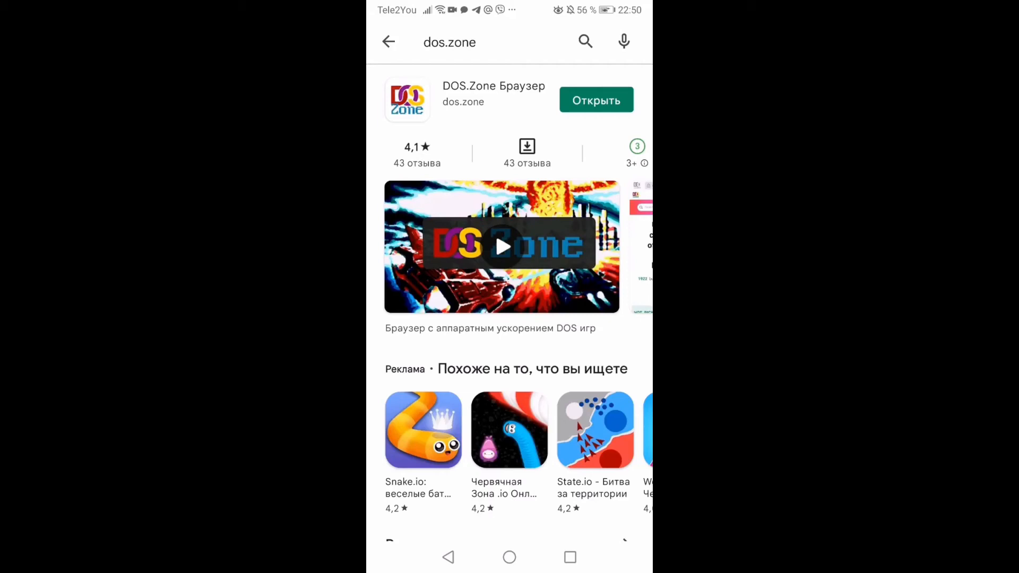
# Switch to the DOS.Zone app on the phone and open Game Studio from the links below the mobile catalog
pyautogui.click(600, 99)
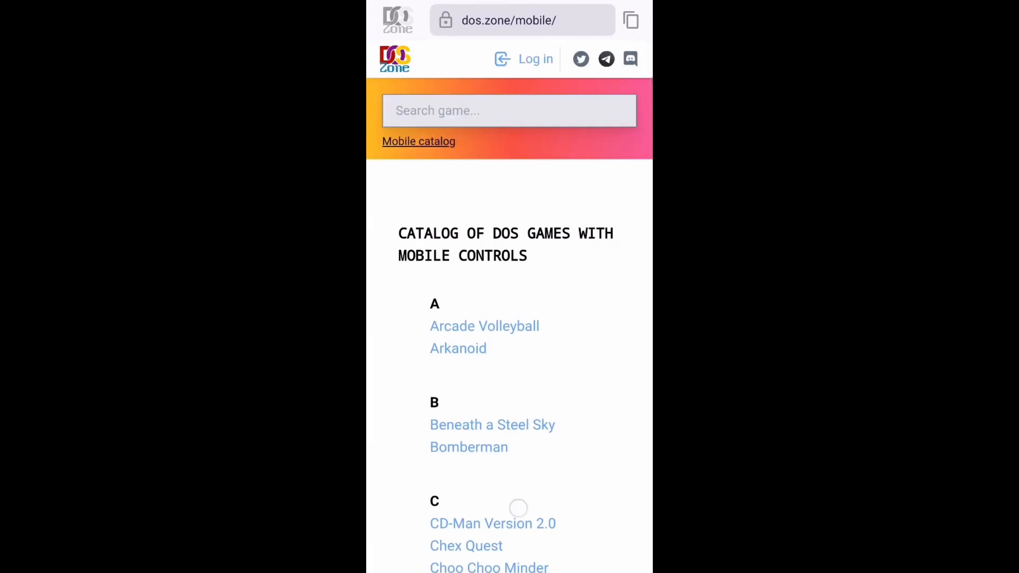
pyautogui.moveTo(518, 510); pyautogui.dragTo(518, 351)
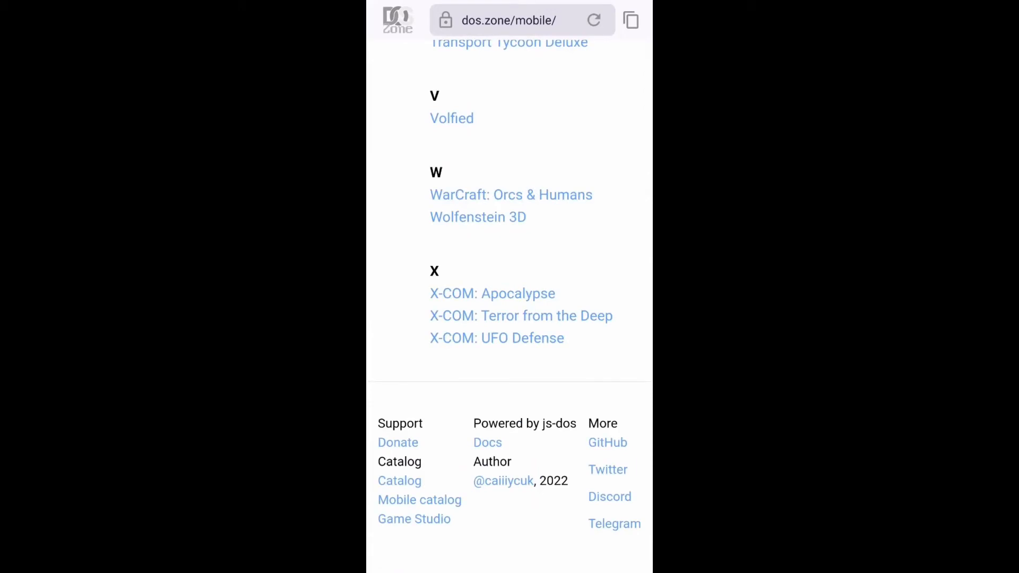
pyautogui.moveTo(573, 110); pyautogui.dragTo(582, 391)
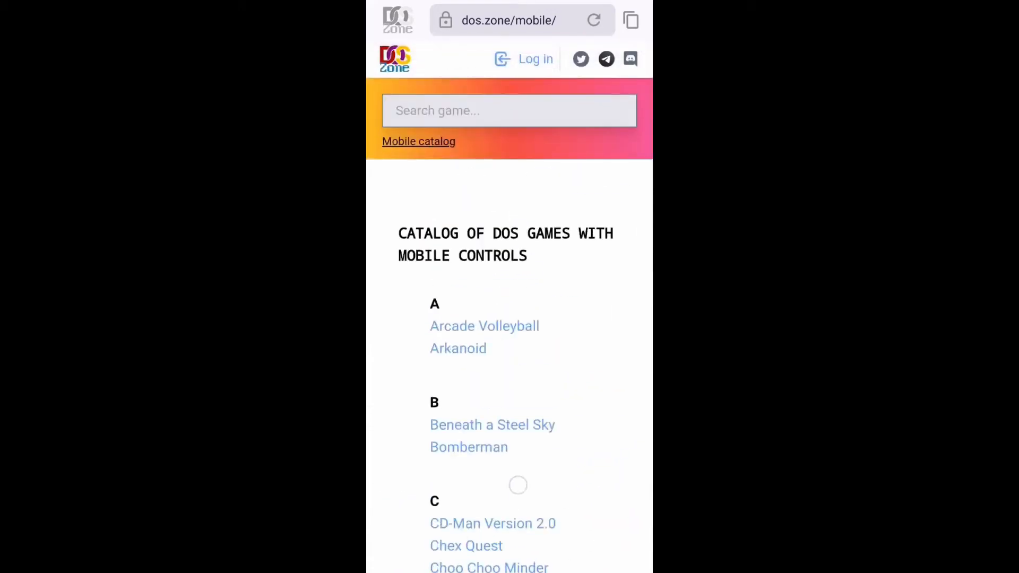
pyautogui.moveTo(517, 485); pyautogui.dragTo(514, 276)
pyautogui.moveTo(531, 193)
pyautogui.mouseDown()
pyautogui.moveTo(493, 373)
pyautogui.moveTo(495, 552)
pyautogui.moveTo(473, 375)
pyautogui.mouseUp()
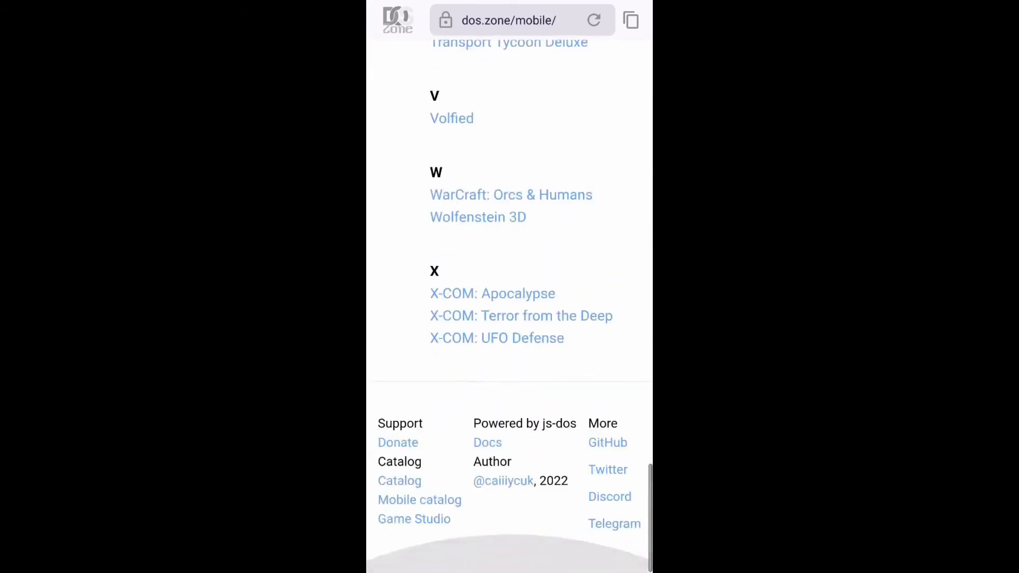
pyautogui.click(424, 526)
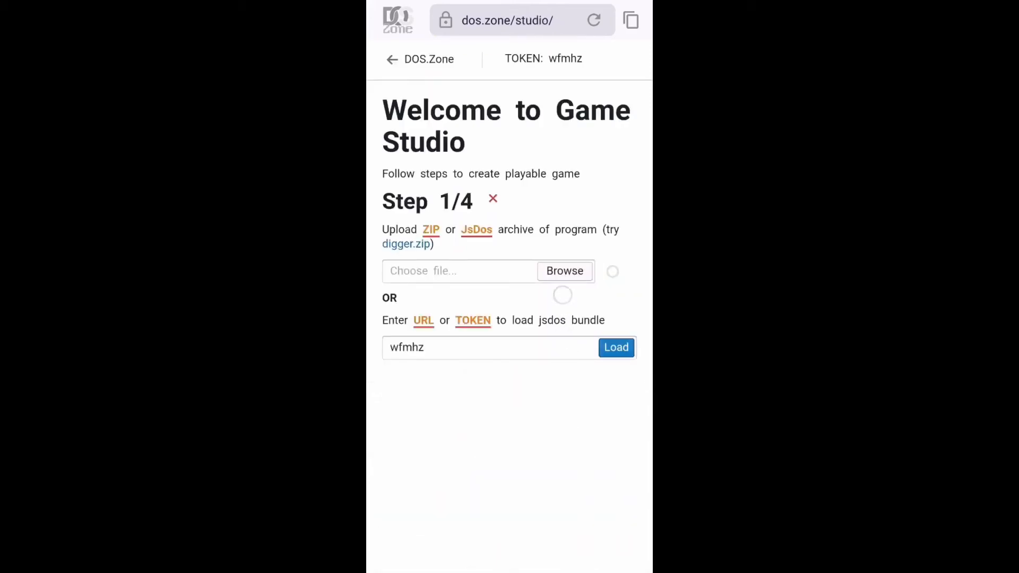
# Replace the existing entry with the uploaded bundle's token and load the bundle in Game Studio
pyautogui.click(509, 345)
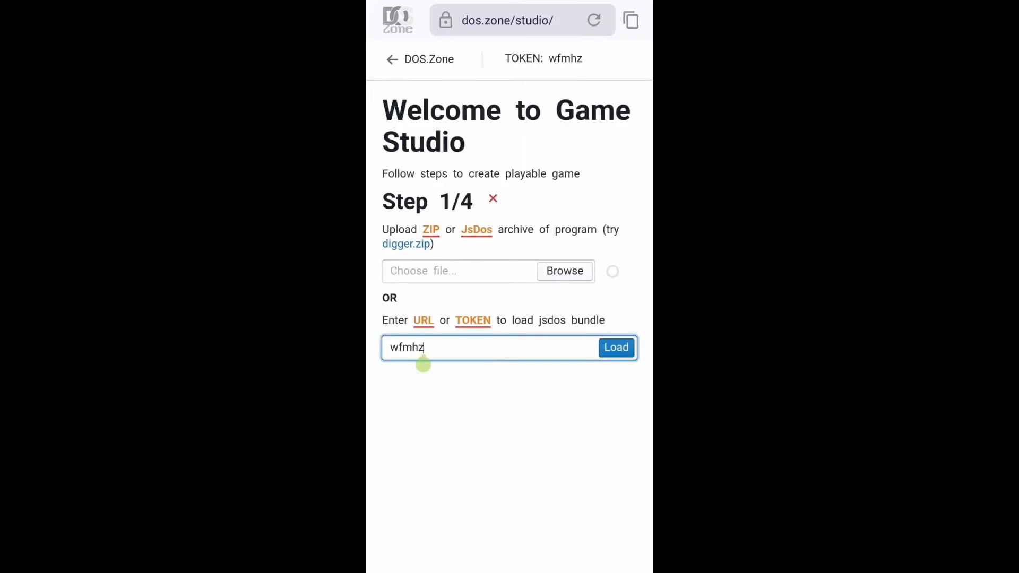
pyautogui.press('BackSpace')
pyautogui.press('BackSpace')
pyautogui.press('BackSpace')
pyautogui.press('BackSpace')
pyautogui.press('BackSpace')
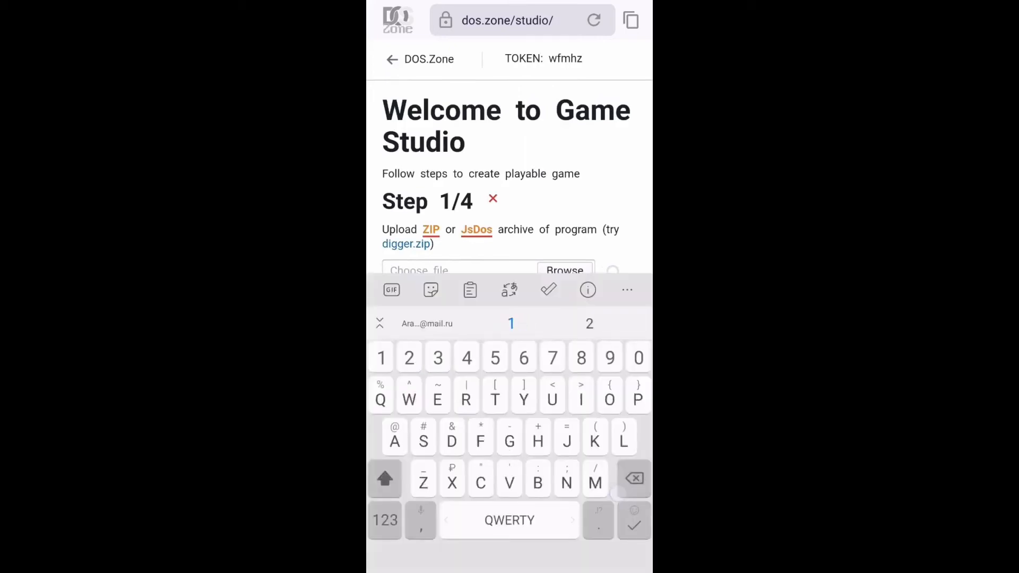
pyautogui.write('jd')
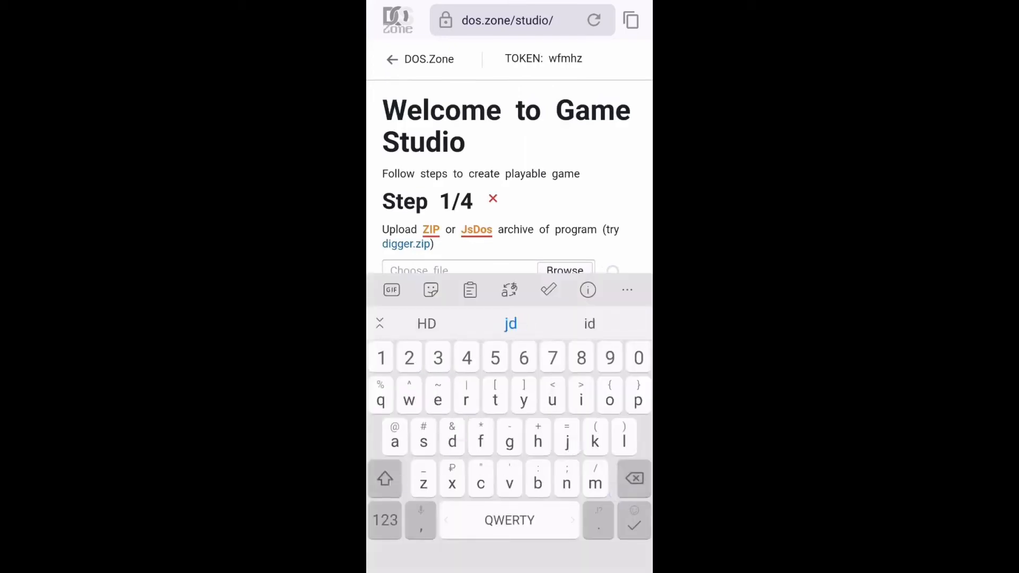
pyautogui.write('rkm')
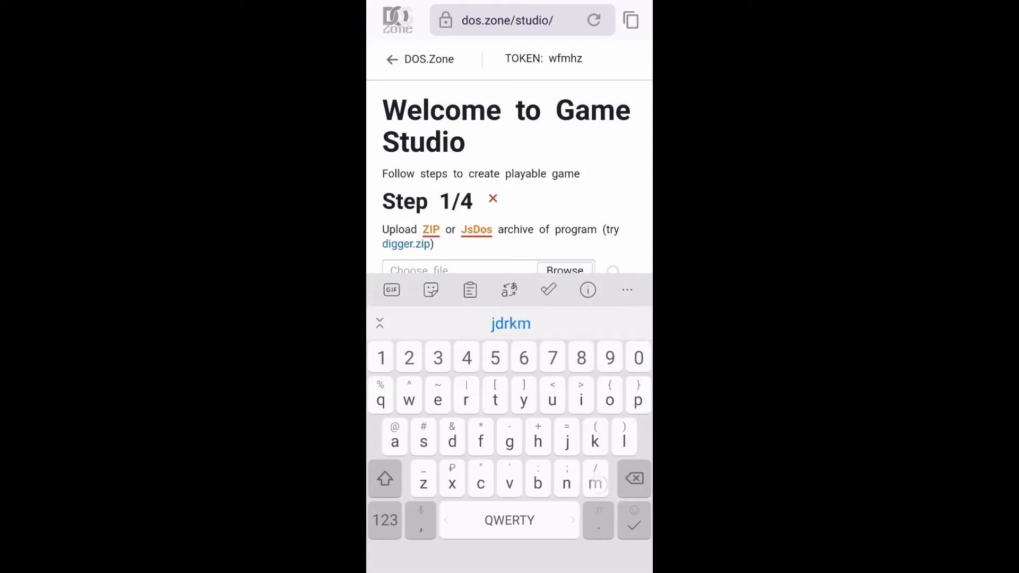
pyautogui.press('Return')
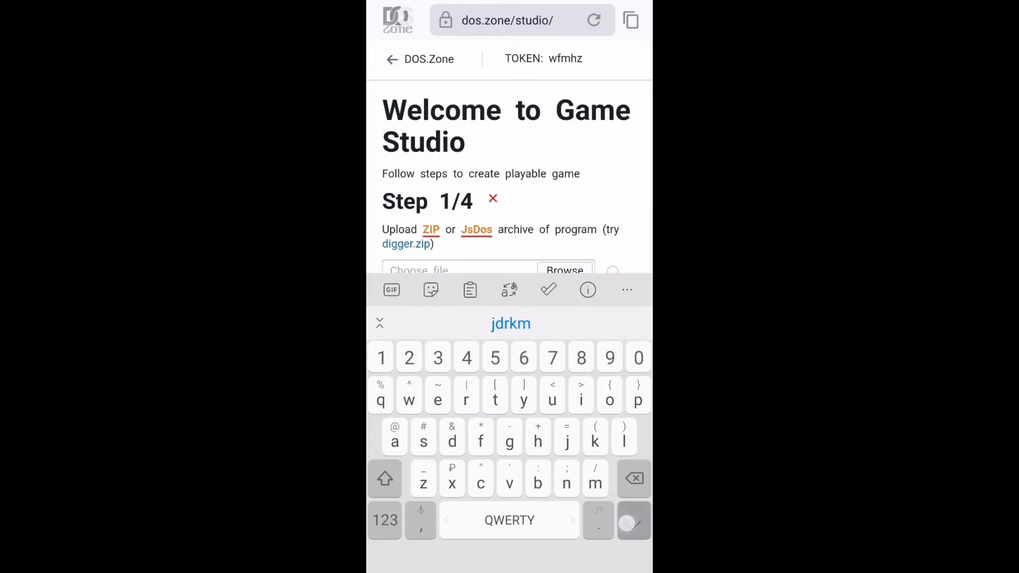
pyautogui.press('Return')
pyautogui.press('Return')
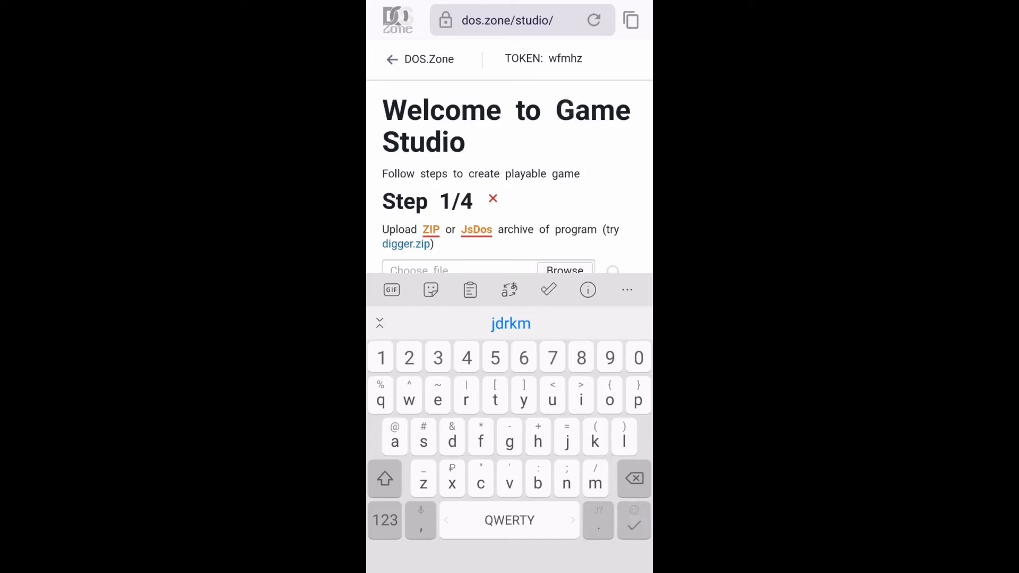
pyautogui.click(565, 560)
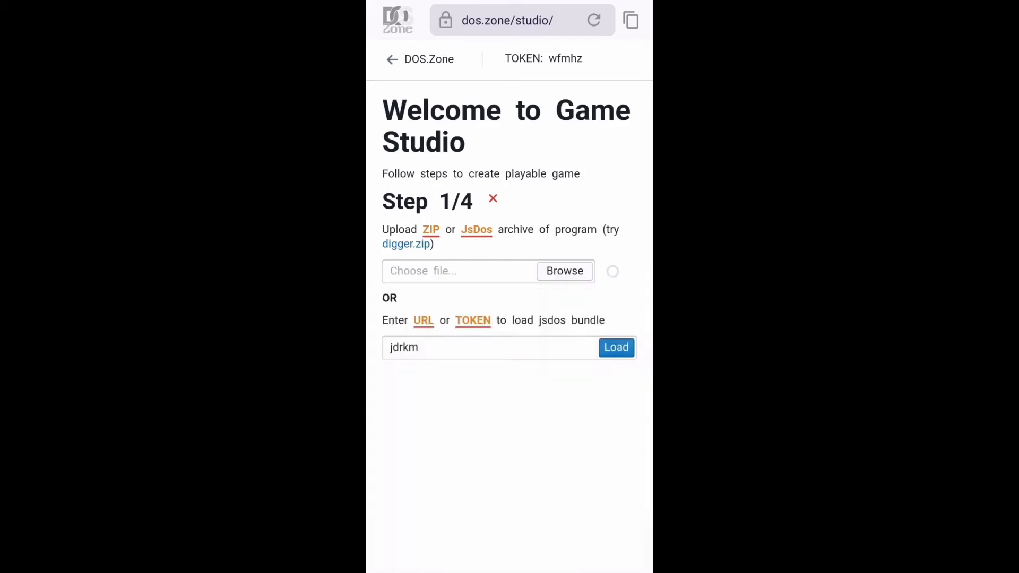
pyautogui.click(615, 347)
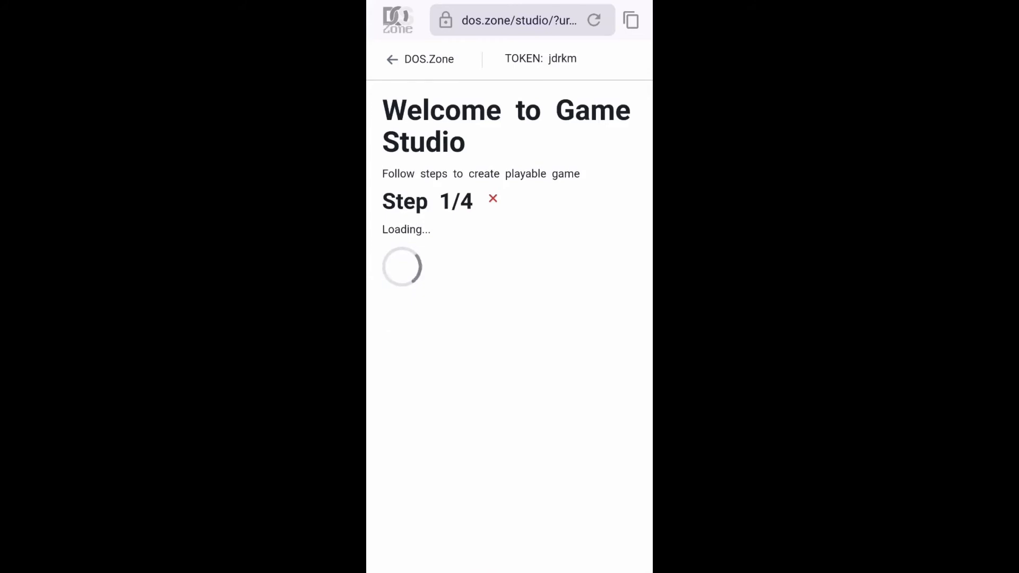
# Run the bundle's original file, dismissing the tips, and show the game in fullscreen
pyautogui.moveTo(578, 403); pyautogui.dragTo(582, 229)
pyautogui.scroll(10, 598, 211)
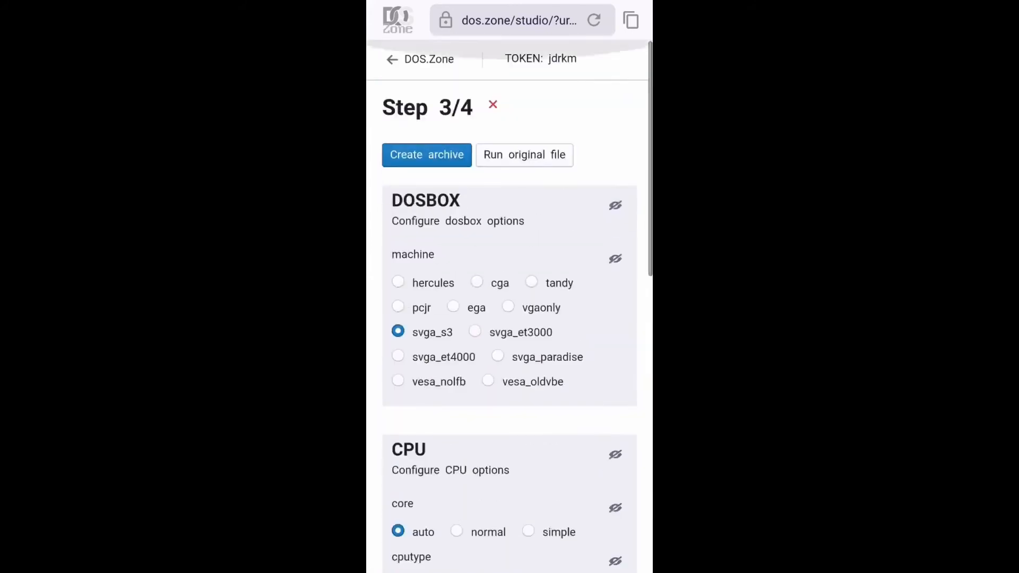
pyautogui.click(556, 154)
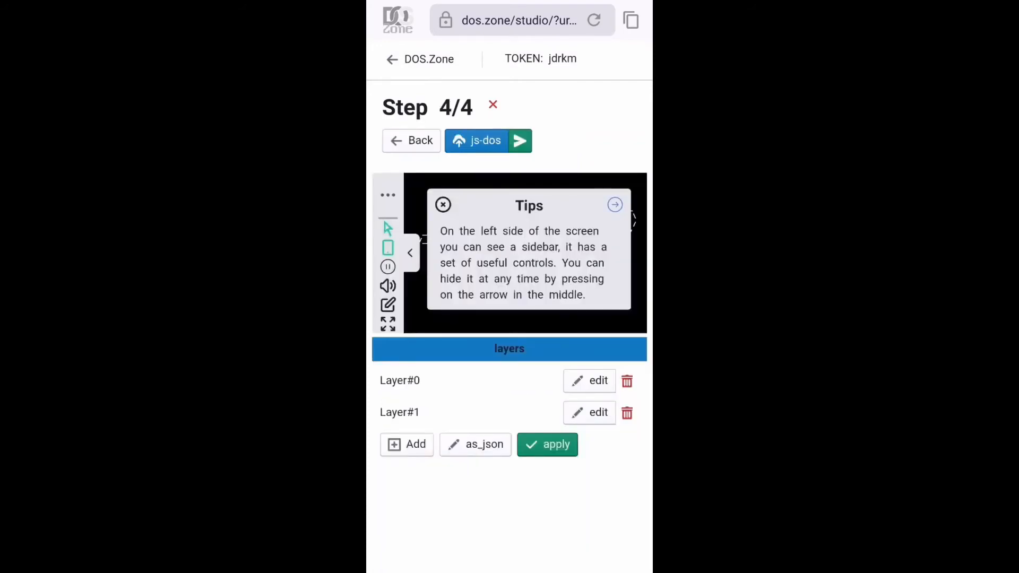
pyautogui.click(443, 207)
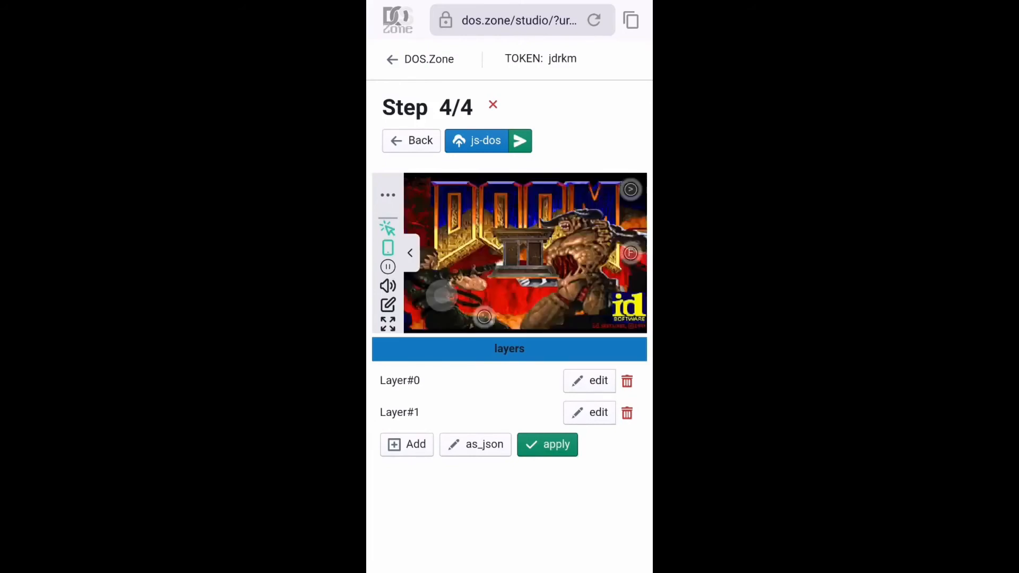
pyautogui.click(387, 323)
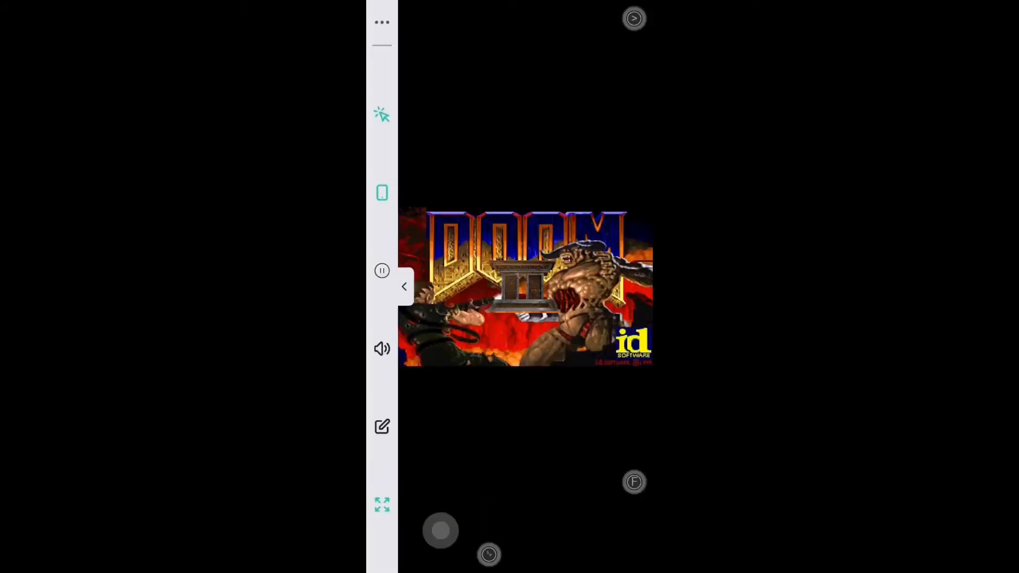
# Adjust the scale of the on-screen touch controls to a size between 1.2 and 1.4
pyautogui.click(382, 193)
pyautogui.click(516, 190)
pyautogui.click(514, 190)
pyautogui.click(515, 190)
pyautogui.click(515, 190)
pyautogui.click(388, 196)
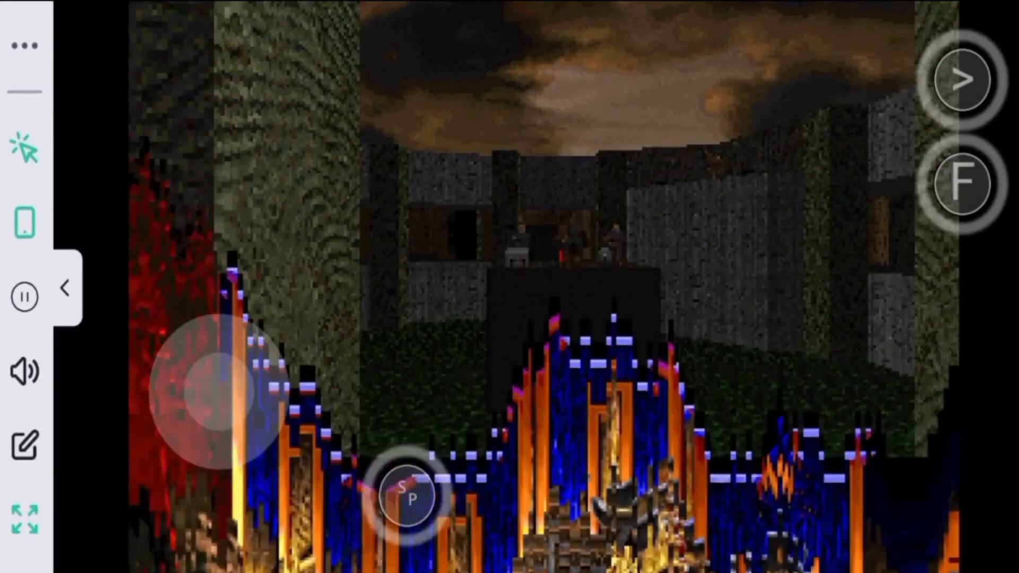
pyautogui.click(25, 222)
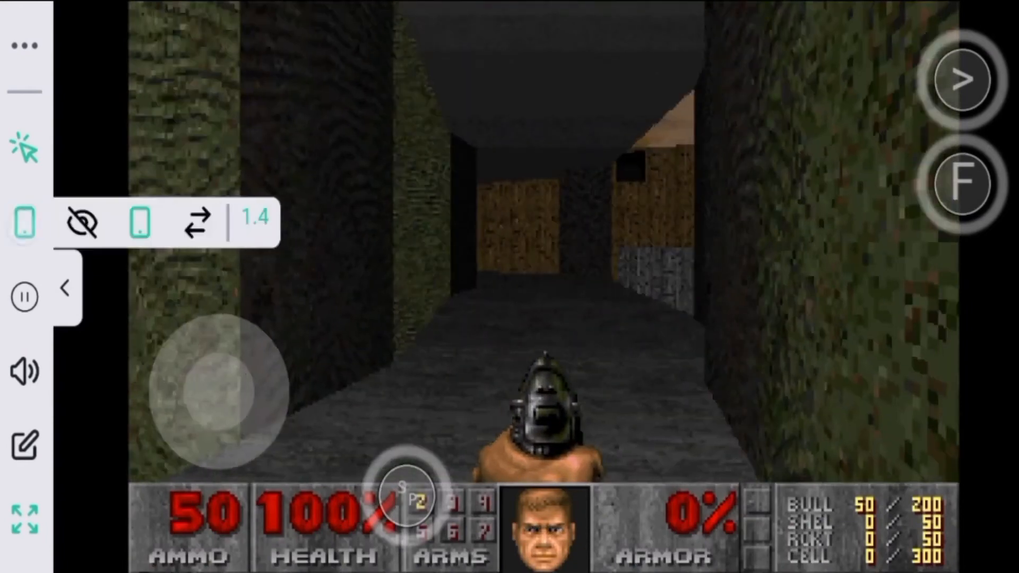
pyautogui.click(253, 217)
pyautogui.click(259, 252)
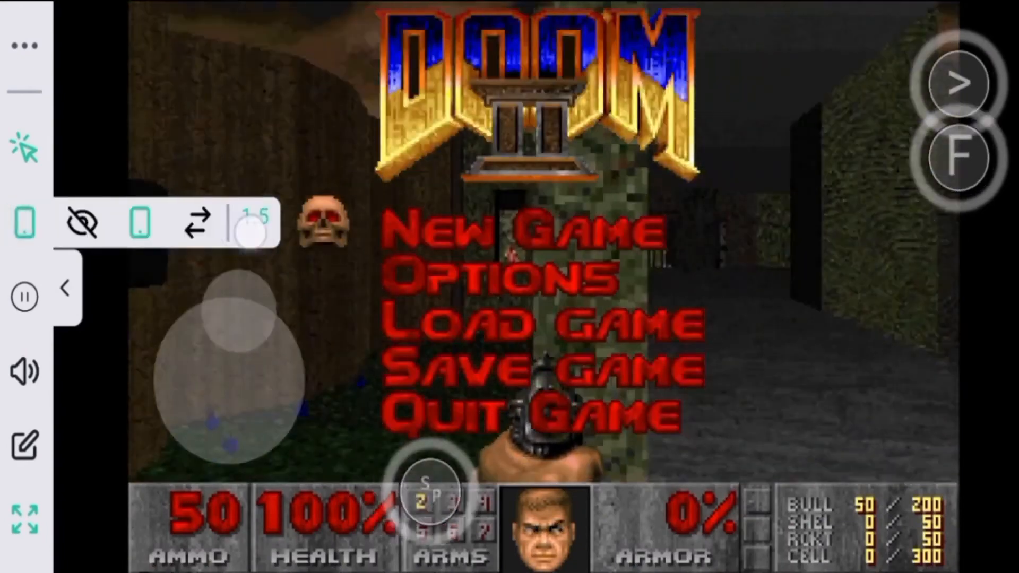
pyautogui.click(255, 218)
pyautogui.click(255, 217)
pyautogui.click(255, 218)
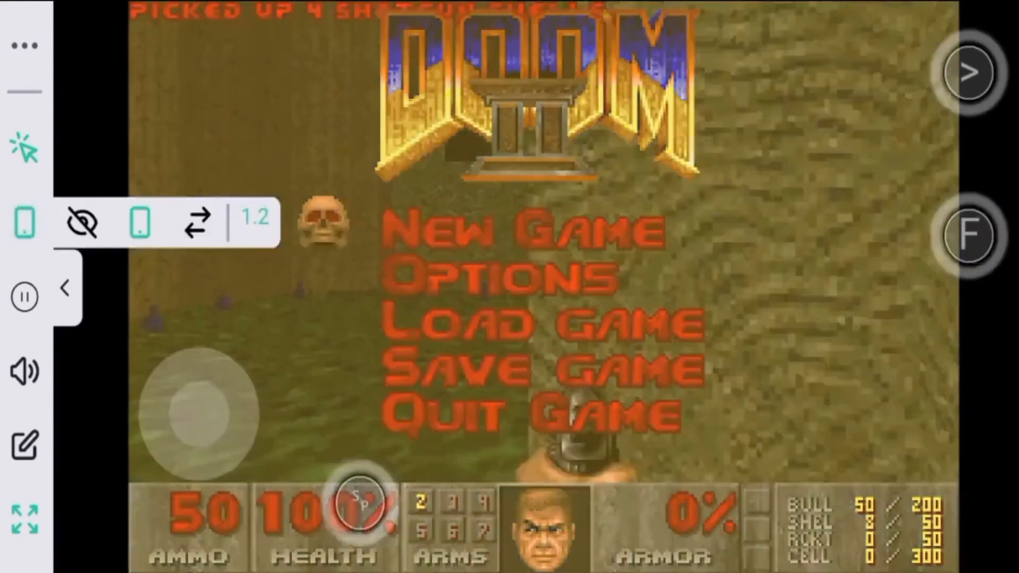
pyautogui.click(255, 217)
pyautogui.click(33, 219)
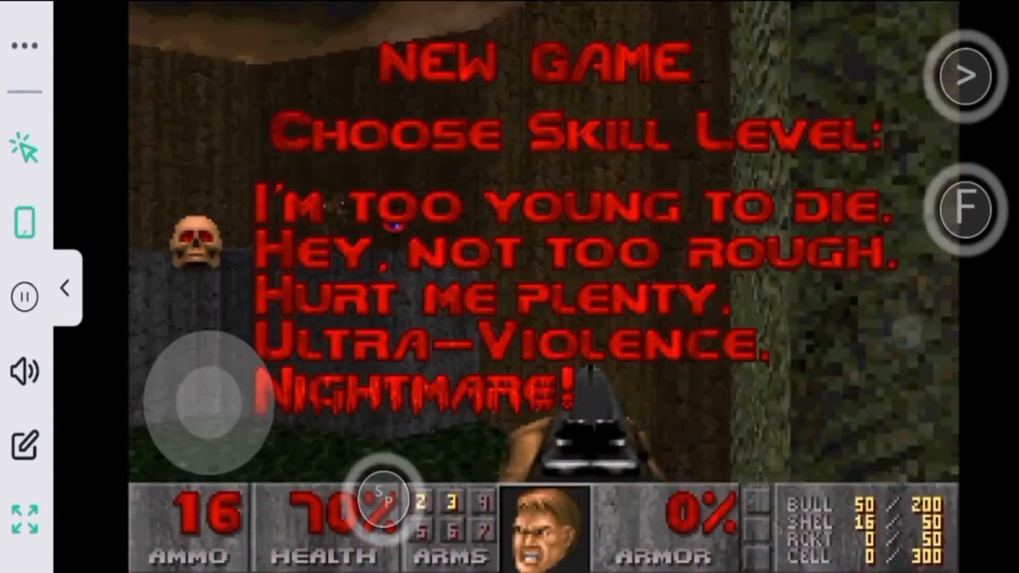
# Start a new game and test moving, turning and shooting in the first room with the joystick and touch gestures
pyautogui.moveTo(907, 333); pyautogui.dragTo(898, 382)
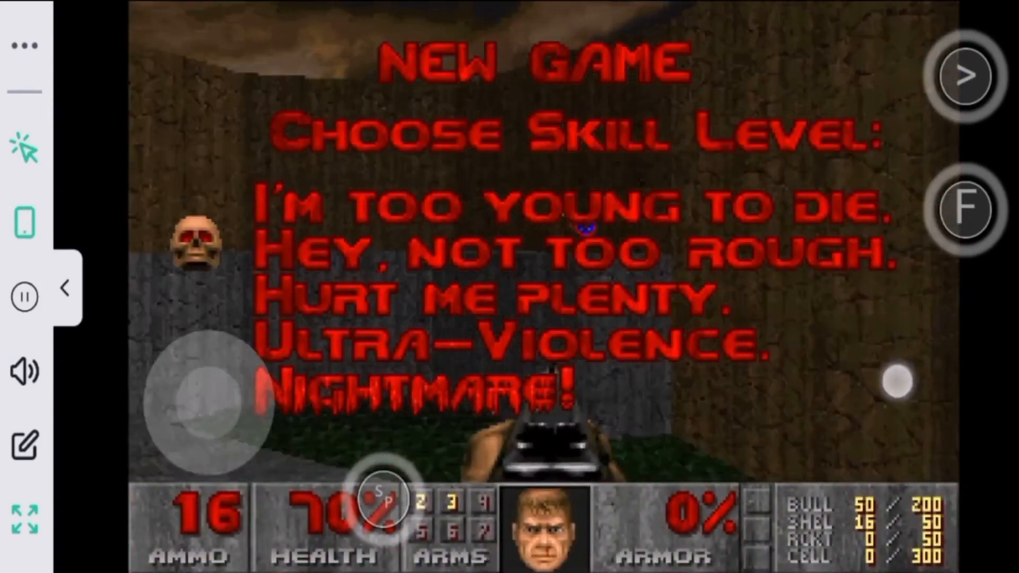
pyautogui.click(898, 369)
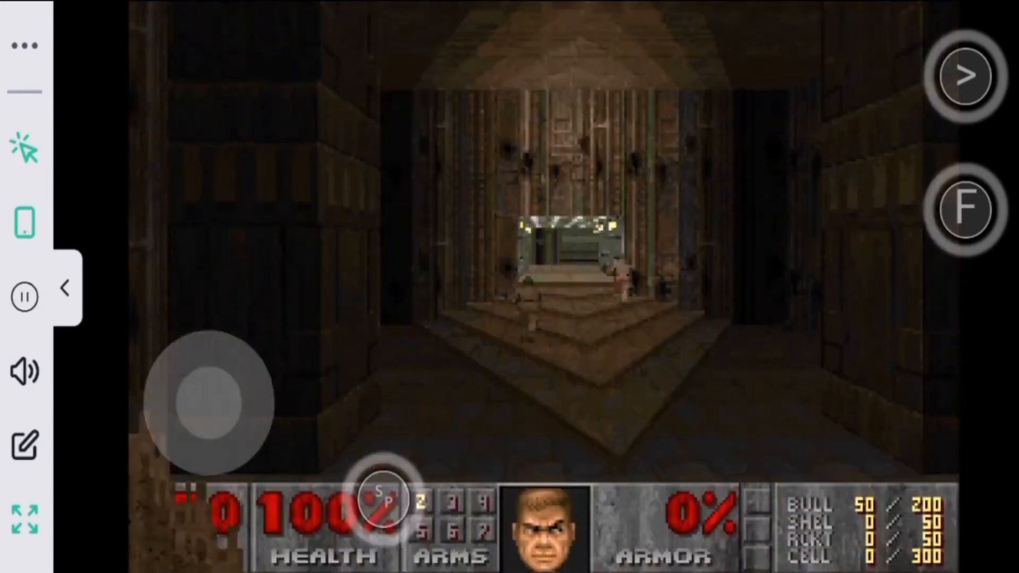
pyautogui.moveTo(870, 411); pyautogui.dragTo(867, 504)
pyautogui.moveTo(212, 404); pyautogui.dragTo(204, 366)
pyautogui.moveTo(884, 404); pyautogui.dragTo(947, 404)
pyautogui.moveTo(880, 408)
pyautogui.mouseDown()
pyautogui.moveTo(918, 403)
pyautogui.moveTo(897, 401)
pyautogui.mouseUp()
pyautogui.moveTo(209, 404); pyautogui.dragTo(205, 385)
pyautogui.moveTo(209, 313); pyautogui.dragTo(208, 318)
pyautogui.moveTo(859, 396); pyautogui.dragTo(856, 366)
pyautogui.moveTo(206, 396); pyautogui.dragTo(248, 368)
pyautogui.moveTo(853, 396); pyautogui.dragTo(889, 387)
pyautogui.moveTo(248, 368); pyautogui.dragTo(189, 387)
pyautogui.moveTo(889, 387); pyautogui.dragTo(850, 371)
pyautogui.moveTo(189, 387); pyautogui.dragTo(168, 441)
pyautogui.moveTo(851, 371); pyautogui.dragTo(850, 371)
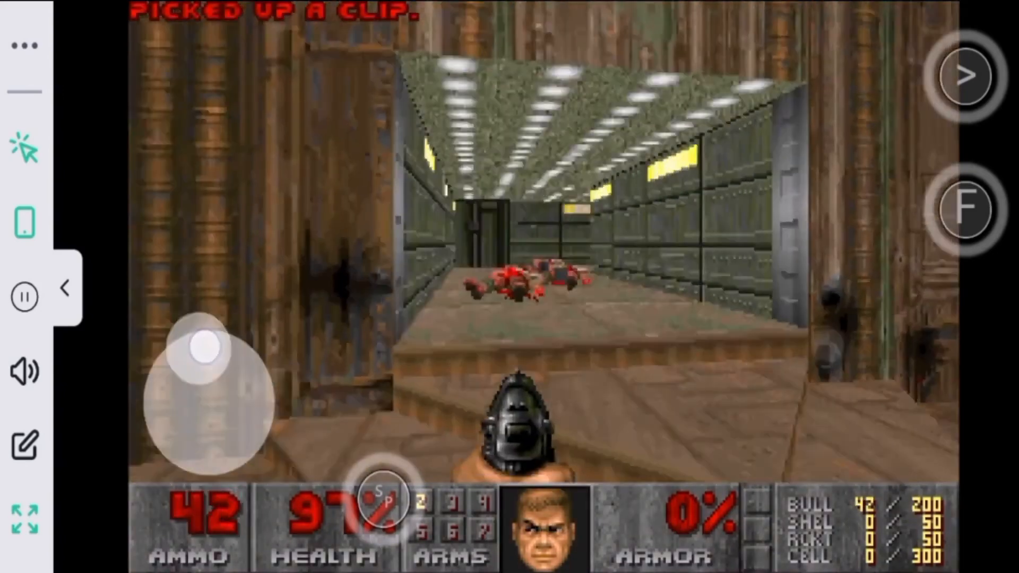
# Test the layer-switch button and the weapon-key layer in the running game
pyautogui.moveTo(222, 339); pyautogui.dragTo(212, 342)
pyautogui.click(965, 76)
pyautogui.moveTo(213, 400); pyautogui.dragTo(289, 418)
pyautogui.click(617, 77)
pyautogui.click(703, 79)
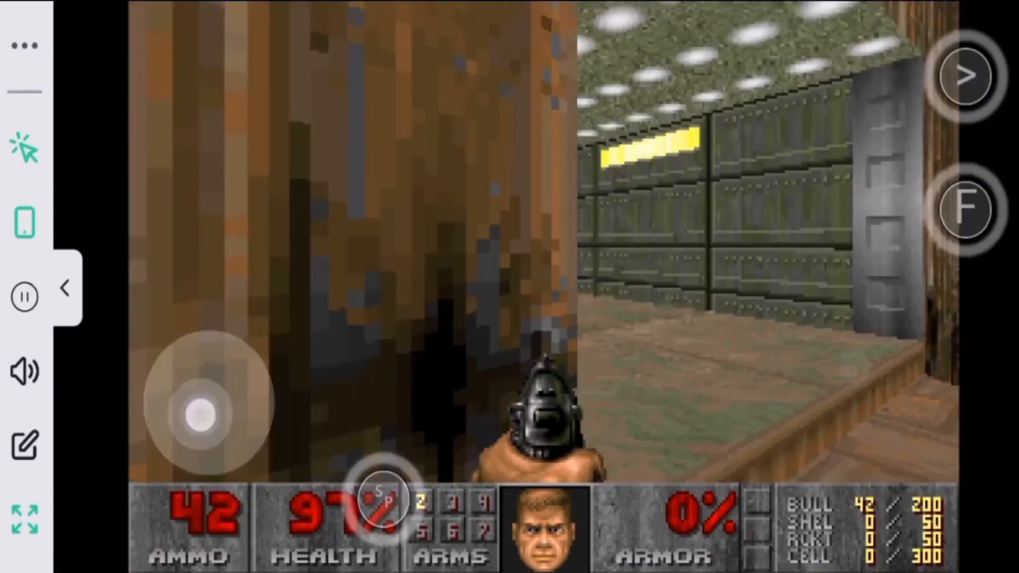
# Walk through the lit green corridor towards the UAC wall sign with the touch joystick
pyautogui.moveTo(200, 414); pyautogui.dragTo(224, 336)
pyautogui.moveTo(187, 301); pyautogui.dragTo(171, 302)
pyautogui.moveTo(148, 362); pyautogui.dragTo(229, 352)
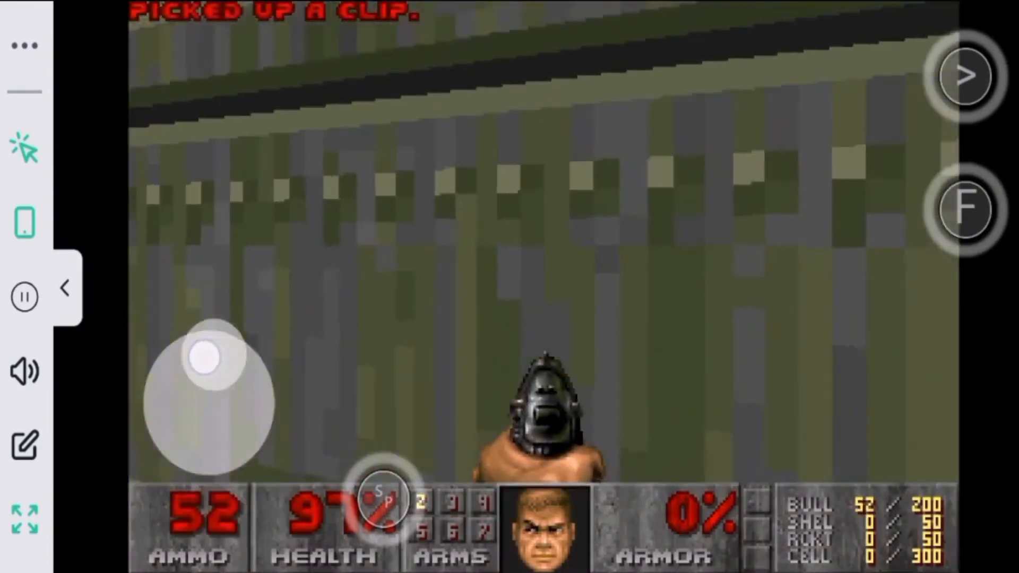
pyautogui.moveTo(163, 367); pyautogui.dragTo(224, 333)
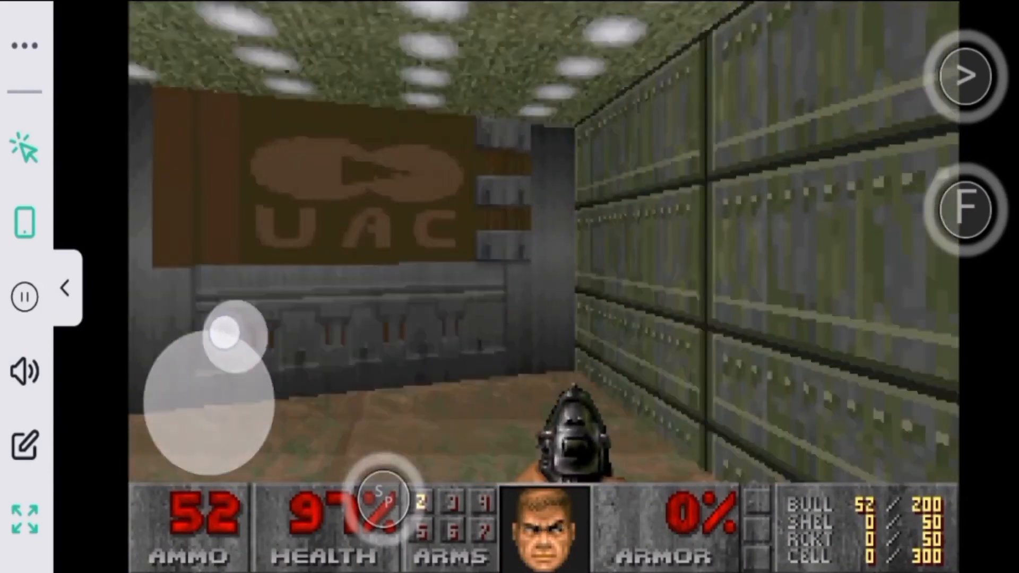
# Test combined joystick movement, swipe aiming and tap firing on the way into the blue-floored room
pyautogui.moveTo(755, 363); pyautogui.dragTo(626, 366)
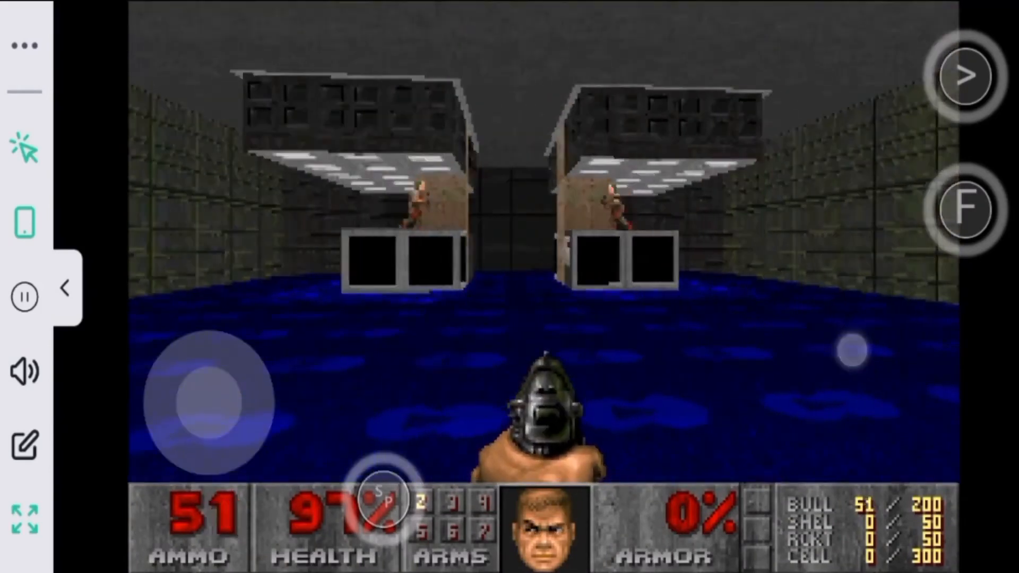
pyautogui.moveTo(851, 350)
pyautogui.mouseDown()
pyautogui.moveTo(871, 320)
pyautogui.moveTo(950, 330)
pyautogui.mouseUp()
pyautogui.moveTo(870, 334); pyautogui.dragTo(769, 325)
pyautogui.moveTo(201, 395)
pyautogui.mouseDown()
pyautogui.moveTo(173, 389)
pyautogui.moveTo(191, 384)
pyautogui.mouseUp()
pyautogui.moveTo(905, 339); pyautogui.dragTo(794, 336)
pyautogui.moveTo(189, 383); pyautogui.dragTo(139, 412)
pyautogui.moveTo(793, 336); pyautogui.dragTo(825, 323)
pyautogui.moveTo(138, 412); pyautogui.dragTo(162, 415)
pyautogui.moveTo(684, 340); pyautogui.dragTo(739, 336)
pyautogui.moveTo(163, 414); pyautogui.dragTo(148, 412)
pyautogui.moveTo(739, 336); pyautogui.dragTo(724, 326)
pyautogui.moveTo(870, 302); pyautogui.dragTo(830, 293)
pyautogui.moveTo(199, 398); pyautogui.dragTo(136, 389)
pyautogui.moveTo(758, 340); pyautogui.dragTo(705, 344)
pyautogui.moveTo(136, 389); pyautogui.dragTo(150, 393)
pyautogui.click(832, 299)
pyautogui.moveTo(866, 287); pyautogui.dragTo(891, 308)
pyautogui.click(195, 399)
pyautogui.moveTo(196, 399); pyautogui.dragTo(175, 391)
pyautogui.moveTo(791, 313); pyautogui.dragTo(825, 313)
pyautogui.moveTo(175, 390)
pyautogui.mouseDown()
pyautogui.moveTo(268, 423)
pyautogui.moveTo(323, 461)
pyautogui.mouseUp()
pyautogui.moveTo(870, 305)
pyautogui.mouseDown()
pyautogui.moveTo(954, 300)
pyautogui.moveTo(682, 327)
pyautogui.mouseUp()
pyautogui.moveTo(323, 461); pyautogui.dragTo(157, 423)
pyautogui.click(780, 300)
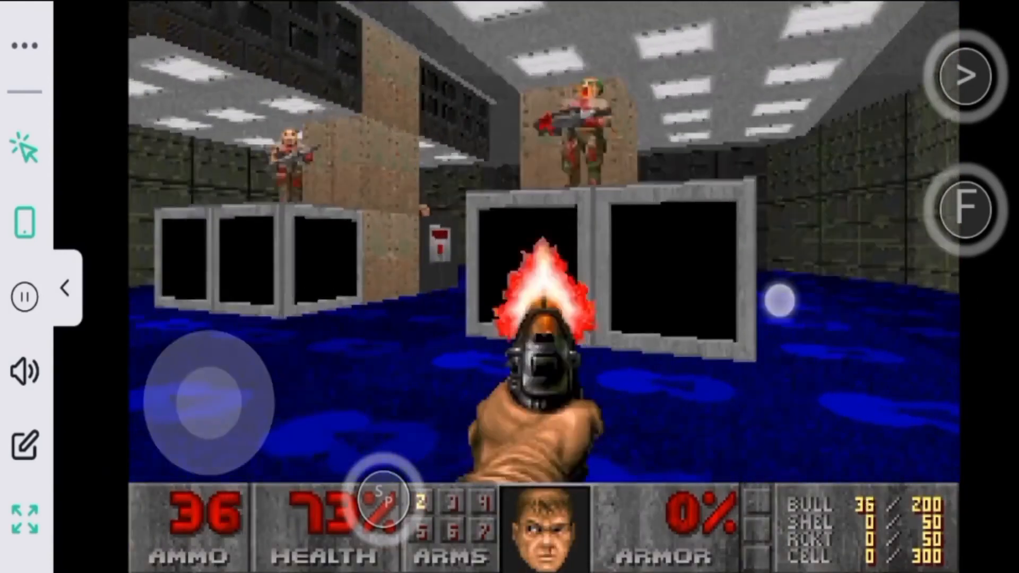
# Fight the soldiers on the raised platforms of the blue-floored room using the touch controls
pyautogui.click(860, 273)
pyautogui.moveTo(209, 403); pyautogui.dragTo(241, 427)
pyautogui.moveTo(779, 309); pyautogui.dragTo(876, 291)
pyautogui.moveTo(209, 403); pyautogui.dragTo(115, 429)
pyautogui.moveTo(870, 300); pyautogui.dragTo(657, 308)
pyautogui.moveTo(796, 311); pyautogui.dragTo(825, 244)
pyautogui.moveTo(209, 403); pyautogui.dragTo(268, 361)
pyautogui.moveTo(742, 302); pyautogui.dragTo(793, 299)
pyautogui.moveTo(269, 362); pyautogui.dragTo(226, 319)
pyautogui.moveTo(794, 299); pyautogui.dragTo(751, 298)
pyautogui.moveTo(226, 320); pyautogui.dragTo(173, 352)
pyautogui.moveTo(751, 297); pyautogui.dragTo(803, 295)
pyautogui.moveTo(209, 403); pyautogui.dragTo(182, 291)
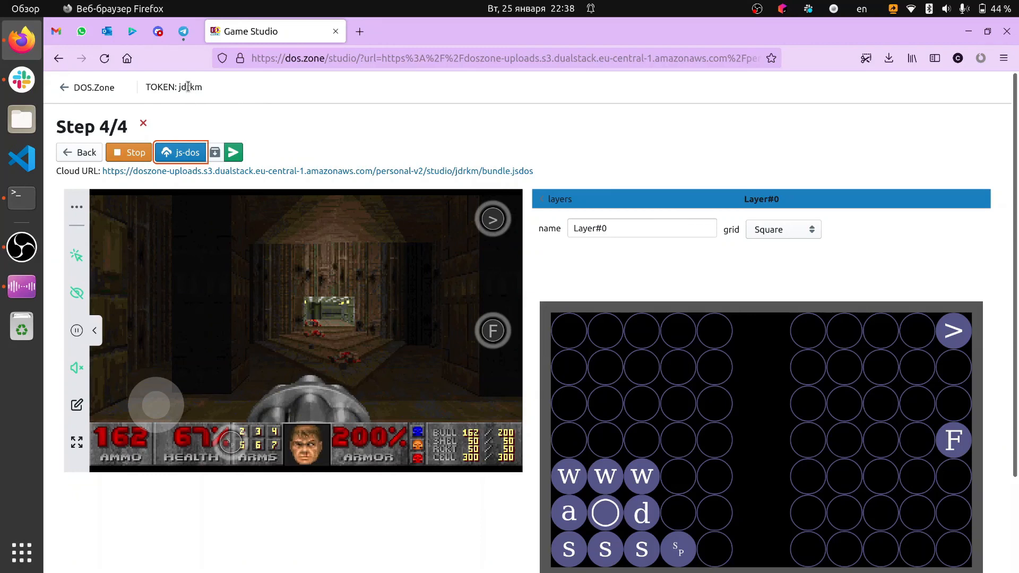
# Copy the bundle's token from the page header
pyautogui.doubleClick(186, 88)
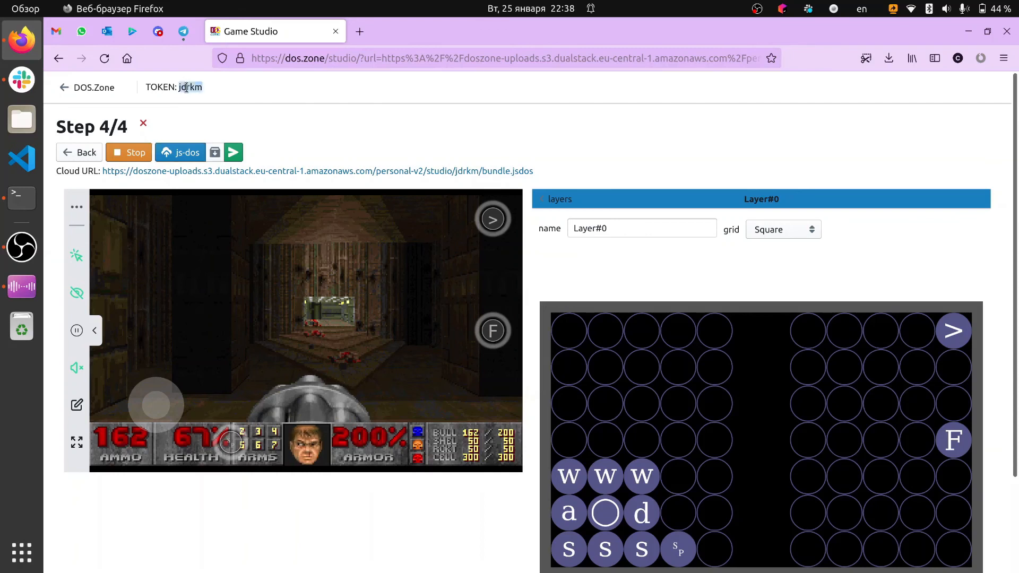
pyautogui.hotkey('ctrl', 'c')
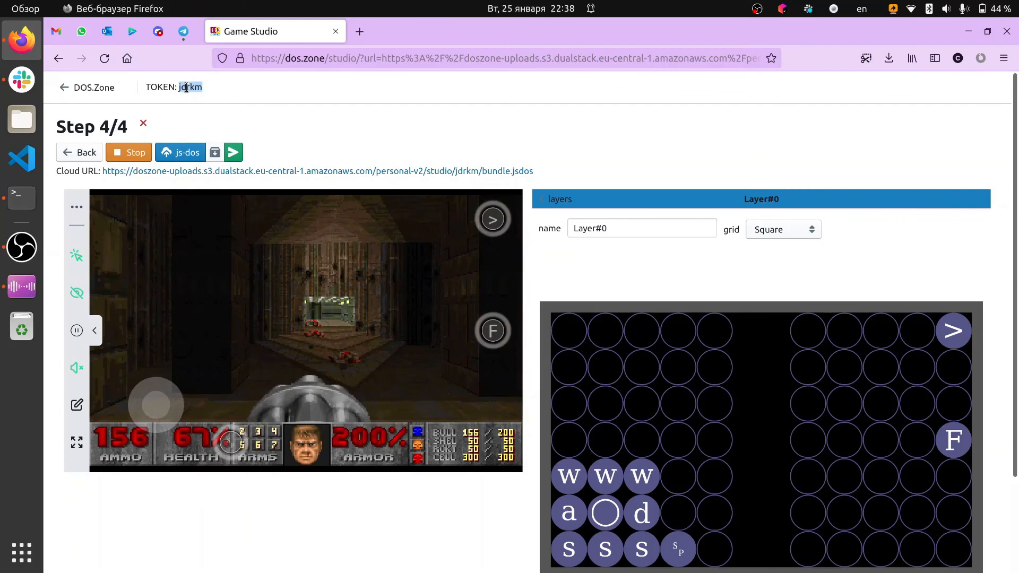
pyautogui.rightClick(186, 87)
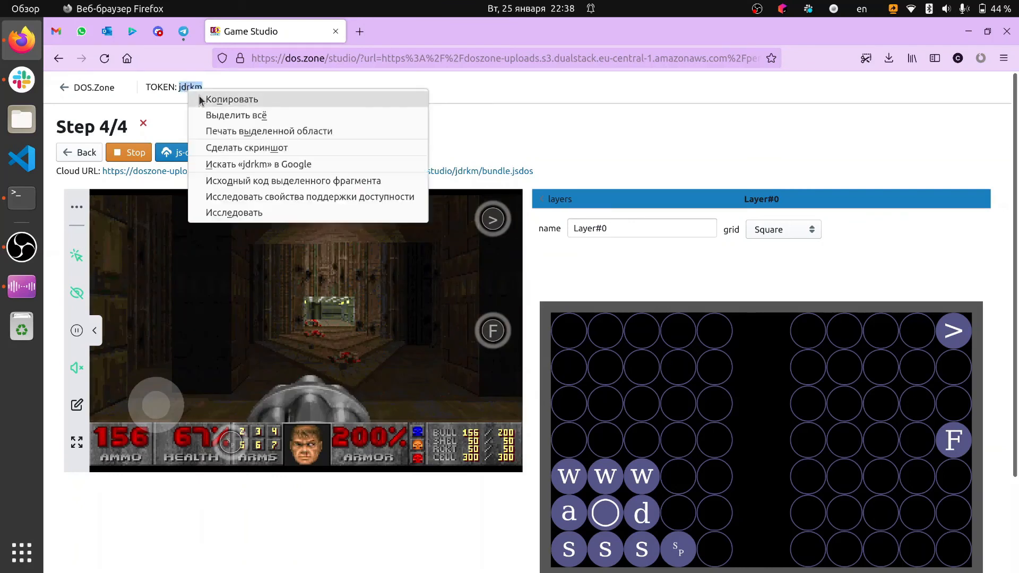
pyautogui.click(200, 98)
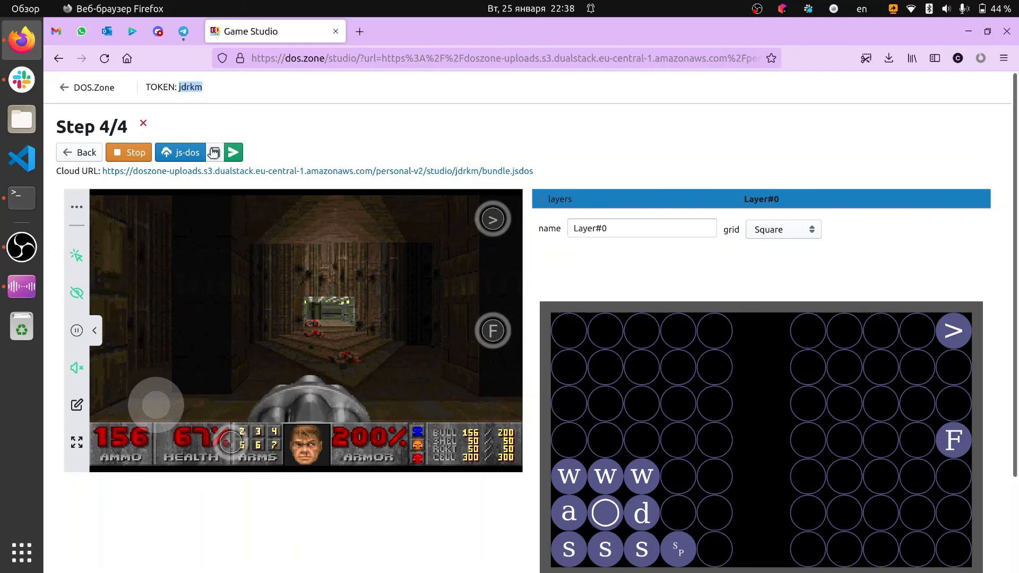
# Open talks.dos.zone in a new tab and start a new topic titled "DOOM II"
pyautogui.click(360, 31)
pyautogui.write('talks')
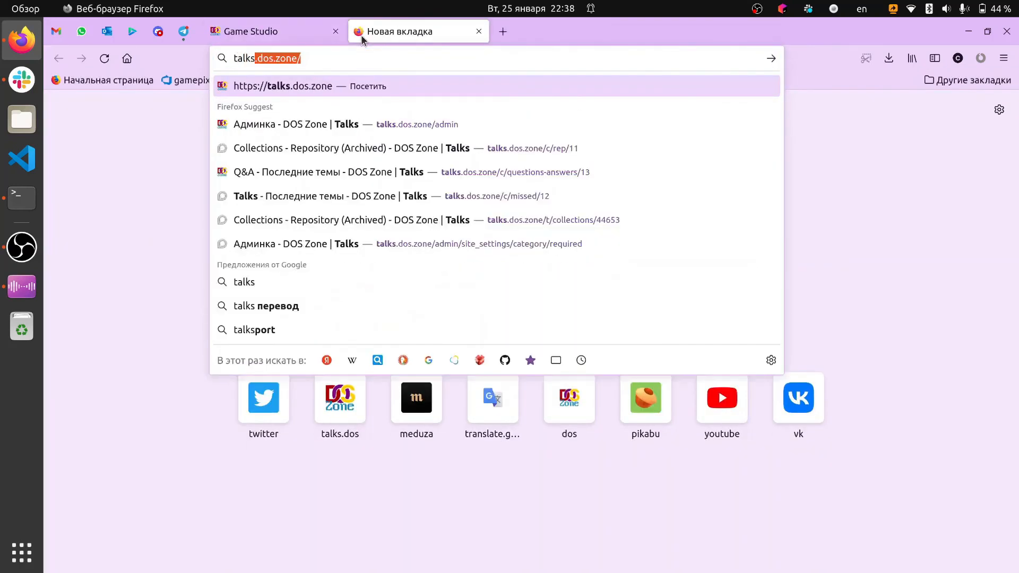
pyautogui.press('Return')
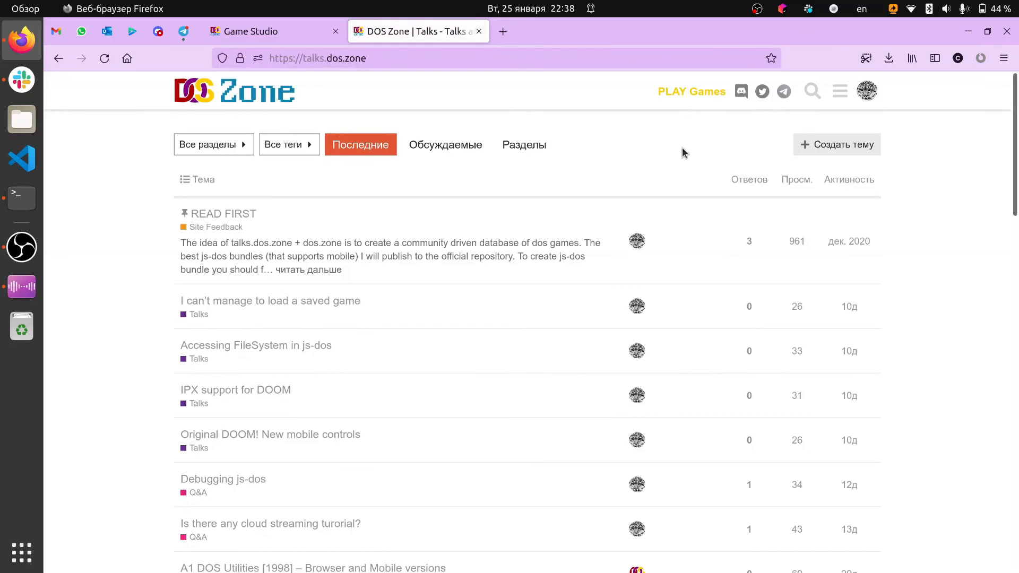
pyautogui.click(835, 150)
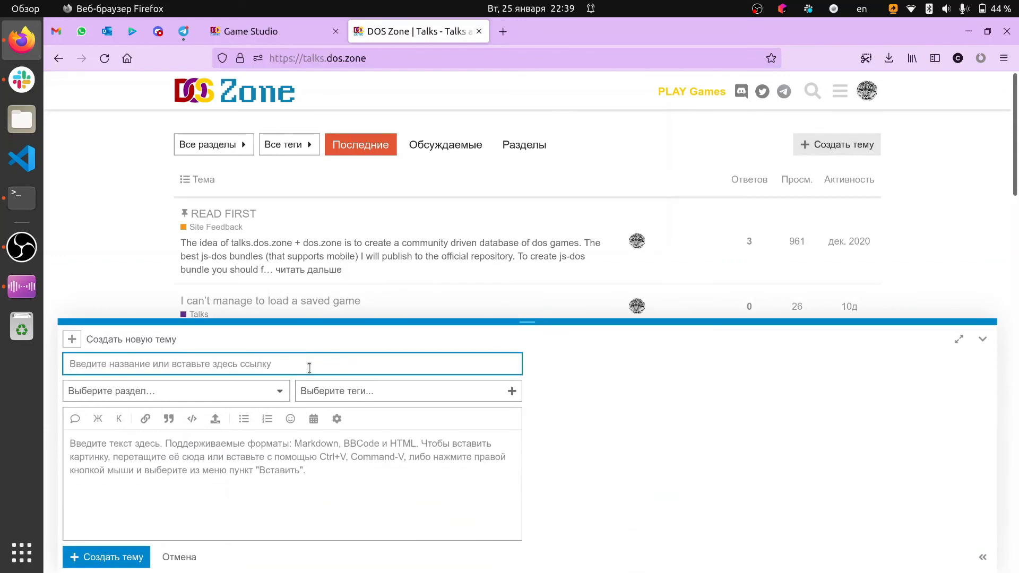
pyautogui.write('DOOM II')
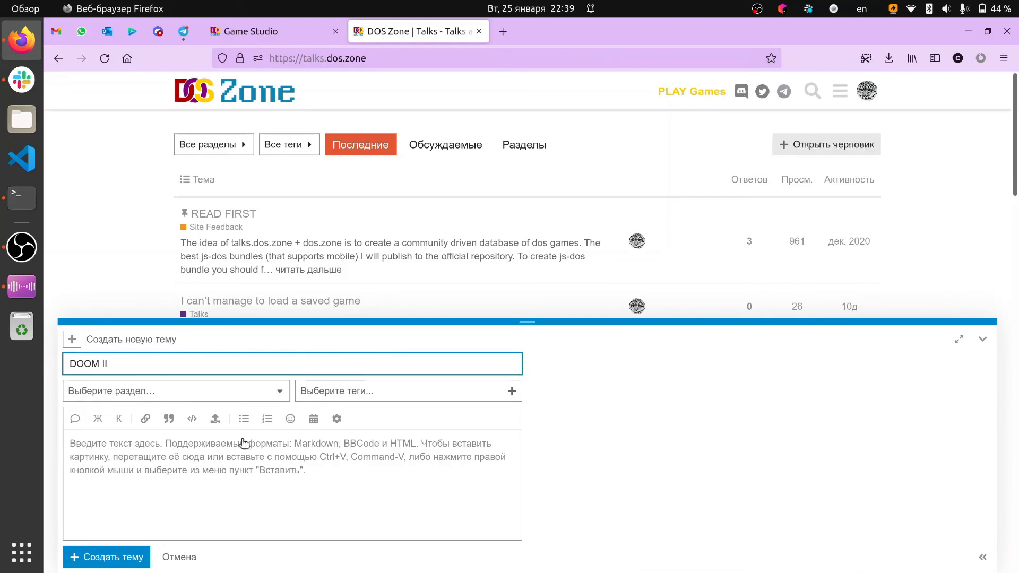
# Write the topic message "DOOM II for mobile, please publish it" with a second line giving the bundle token
pyautogui.click(222, 472)
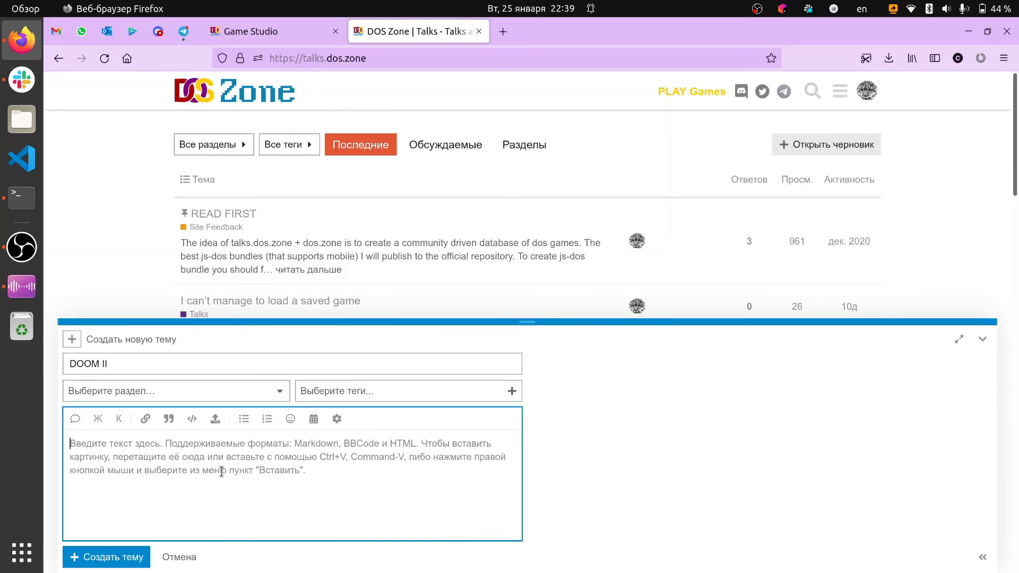
pyautogui.write('DOOM II for mo')
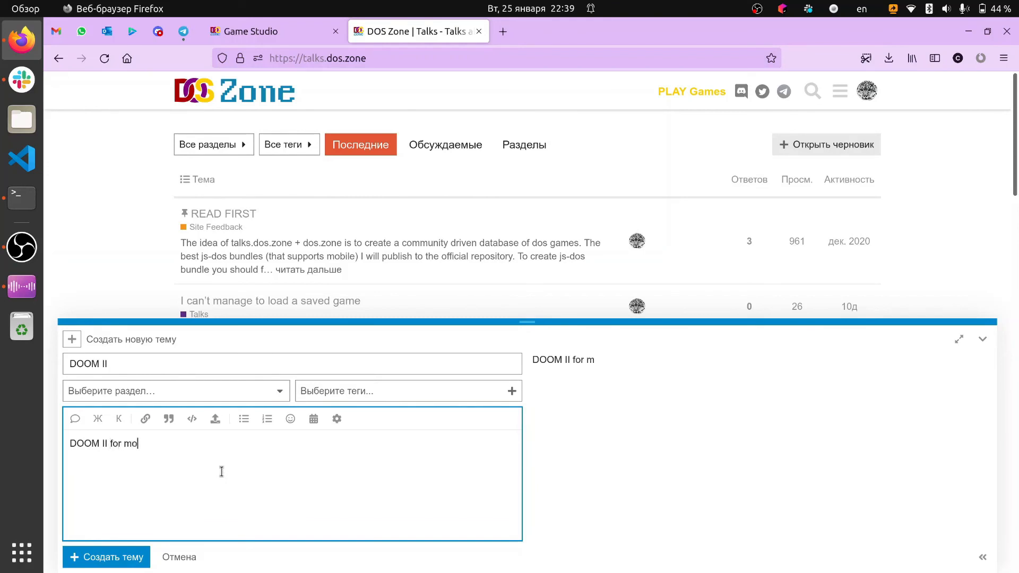
pyautogui.write('bile, please publish it:')
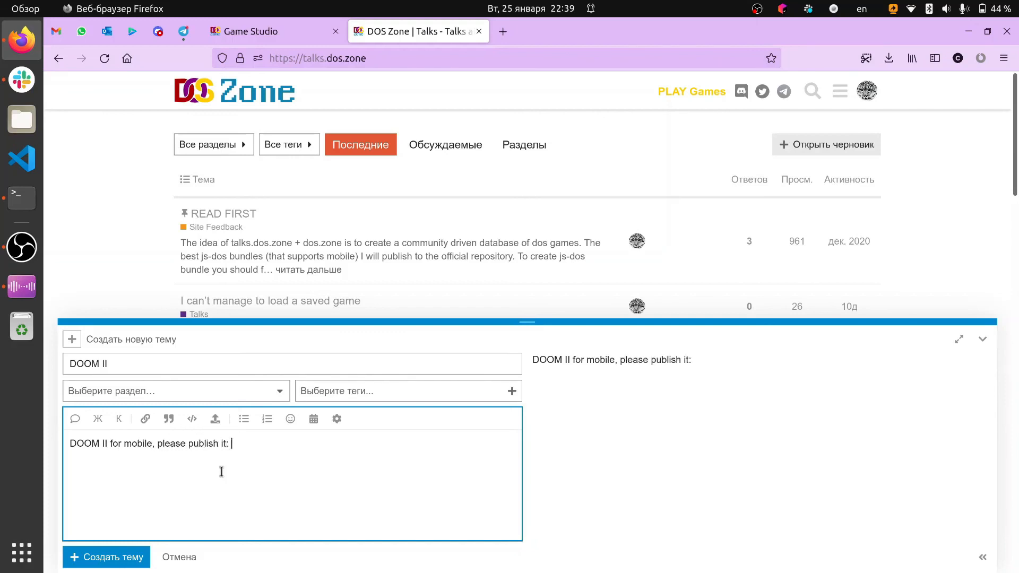
pyautogui.write('t token: jdrkm')
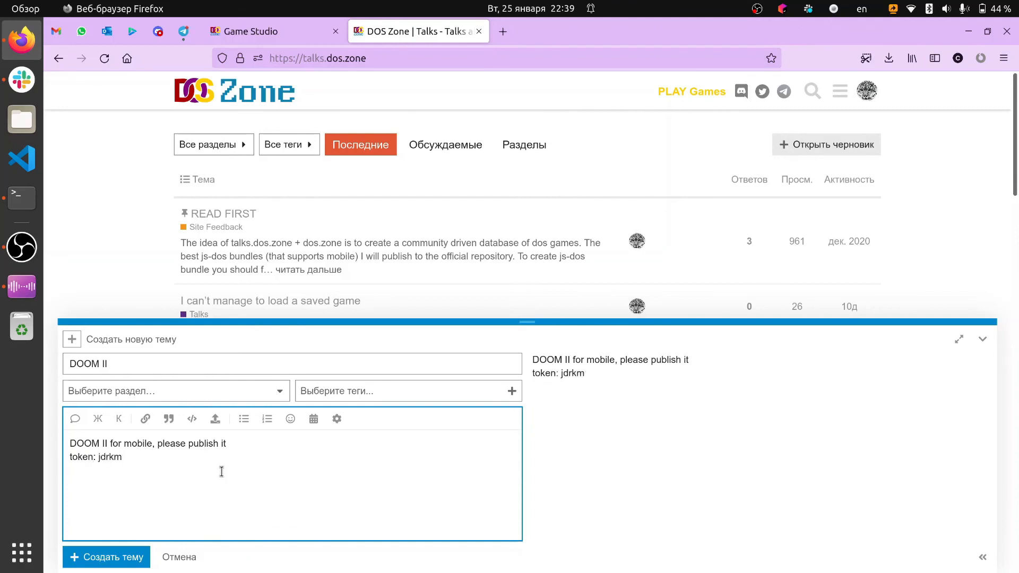
# Remove the token line from the message and discard the new topic draft
pyautogui.hotkey('shift', 'Left')
pyautogui.hotkey('shift', 'Left')
pyautogui.hotkey('shift', 'Left')
pyautogui.hotkey('shift', 'Left')
pyautogui.hotkey('shift', 'Left')
pyautogui.hotkey('shift', 'Left')
pyautogui.hotkey('shift', 'Left')
pyautogui.hotkey('shift', 'Left')
pyautogui.hotkey('shift', 'Left')
pyautogui.hotkey('shift', 'Left')
pyautogui.hotkey('shift', 'Left')
pyautogui.hotkey('shift', 'Left')
pyautogui.press('BackSpace')
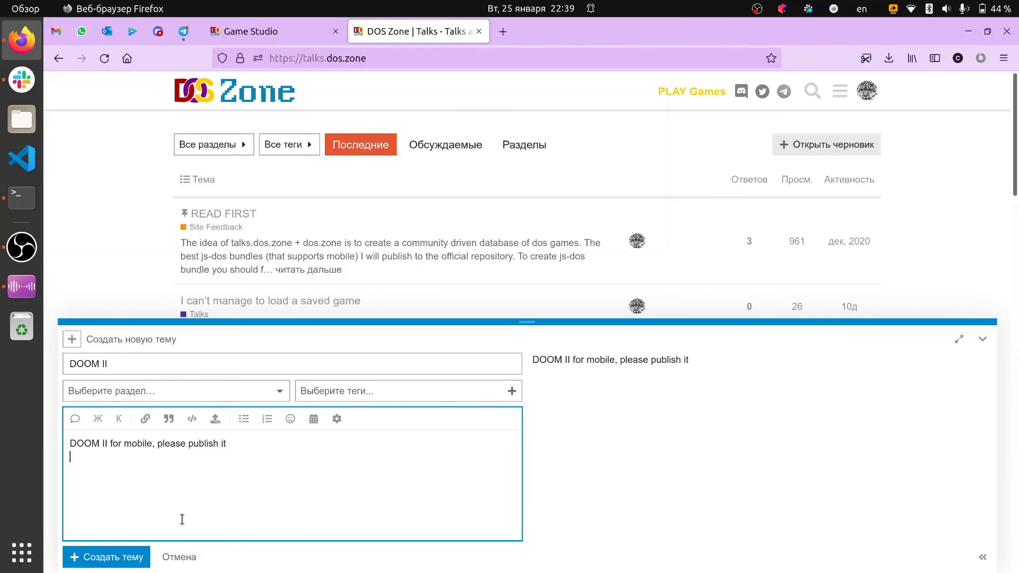
pyautogui.click(191, 560)
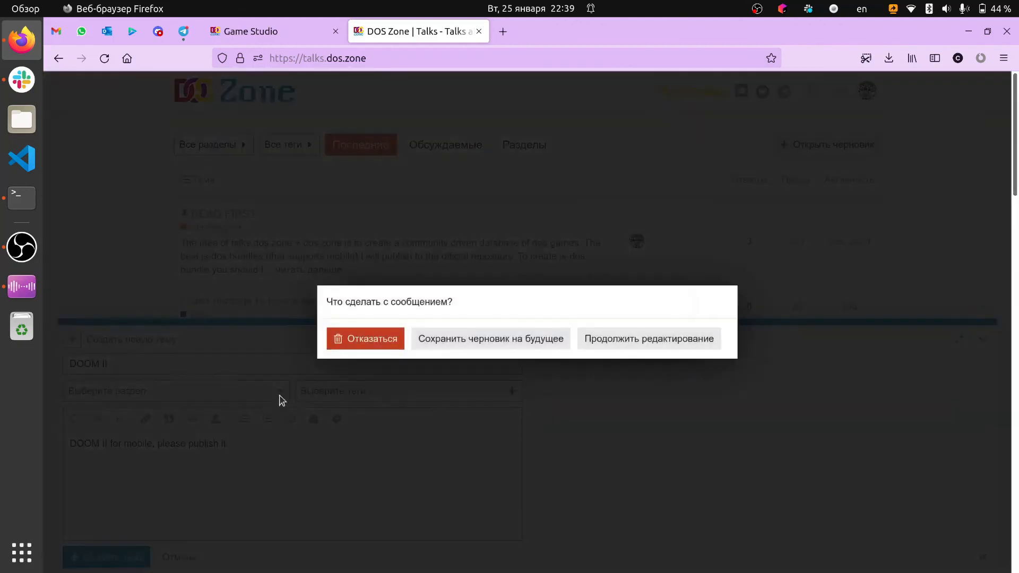
pyautogui.click(389, 344)
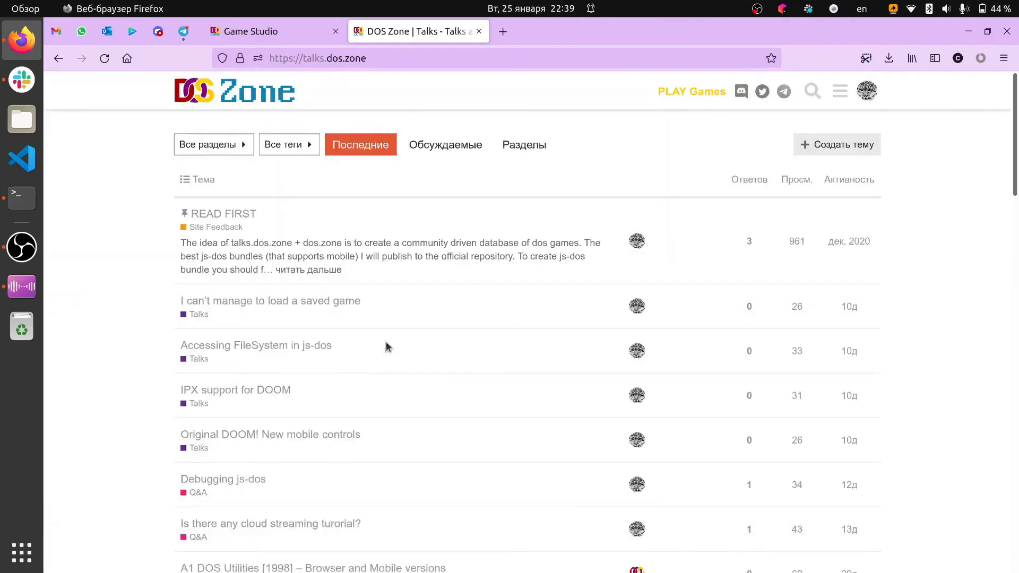
# Open the "A1 DOS Utilities [1998] – Browser and Mobile versions" topic and look through its post
pyautogui.scroll(-5, 331, 356)
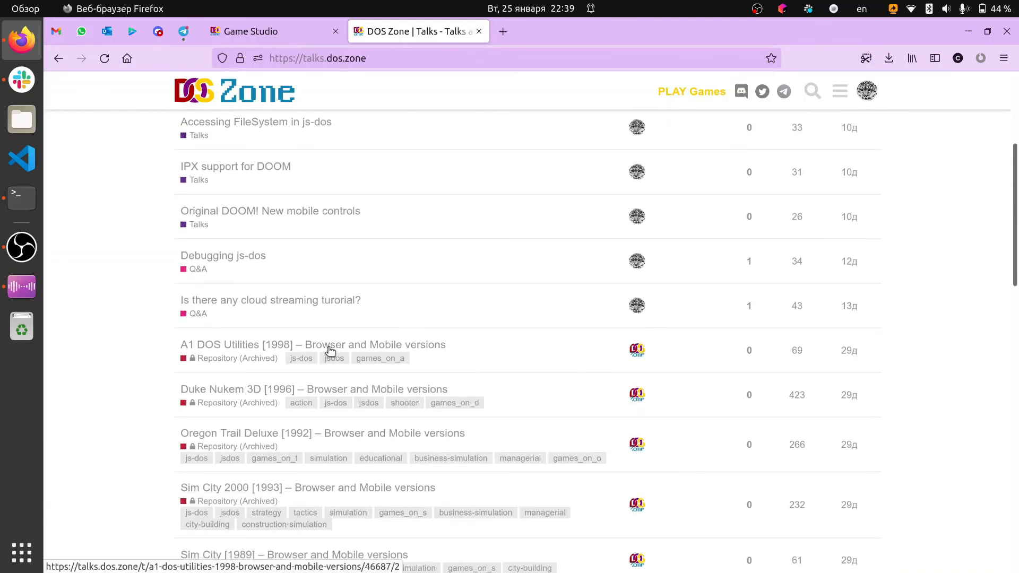
pyautogui.click(329, 350)
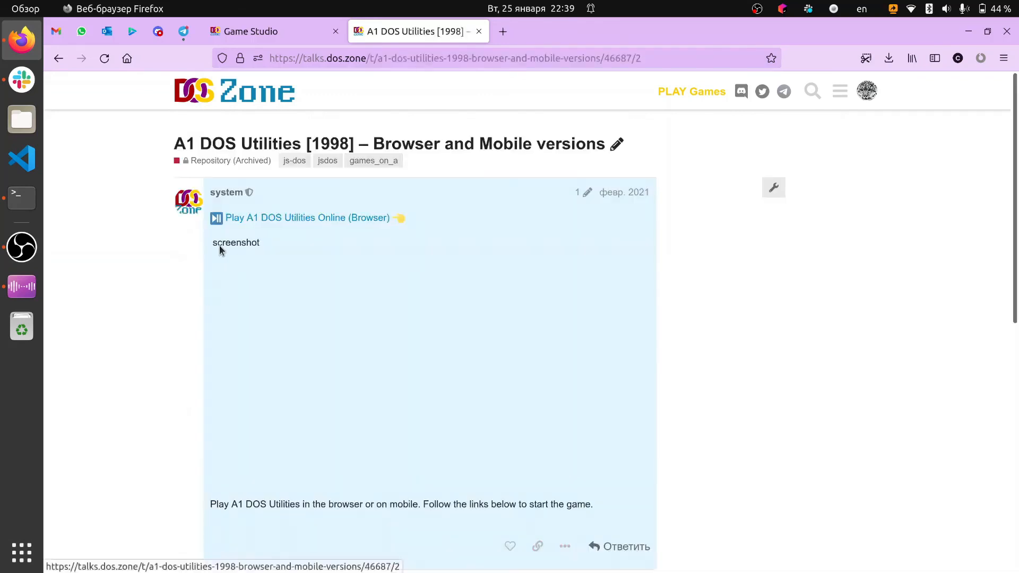
pyautogui.scroll(-5, 221, 249)
pyautogui.scroll(5, 221, 249)
pyautogui.scroll(-2, 222, 249)
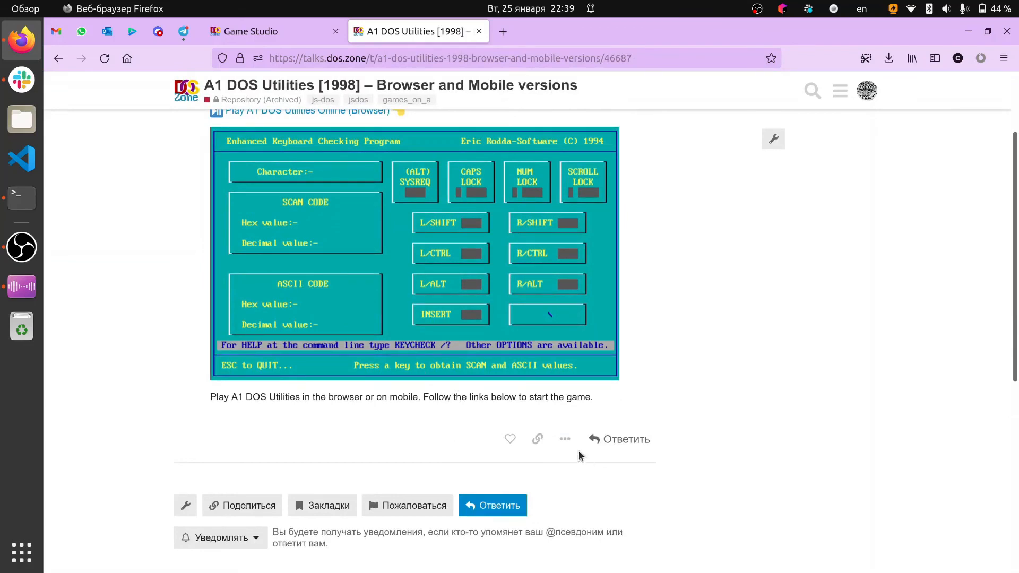
# Open the post's report form with the "Другая причина" option, close it without sending and return to the forum's topic list
pyautogui.click(565, 440)
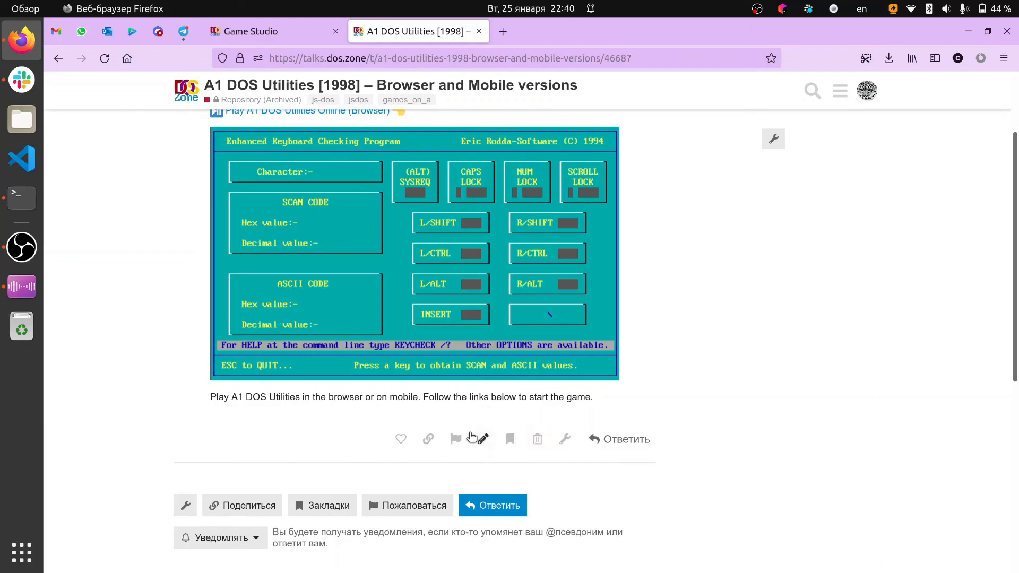
pyautogui.click(454, 439)
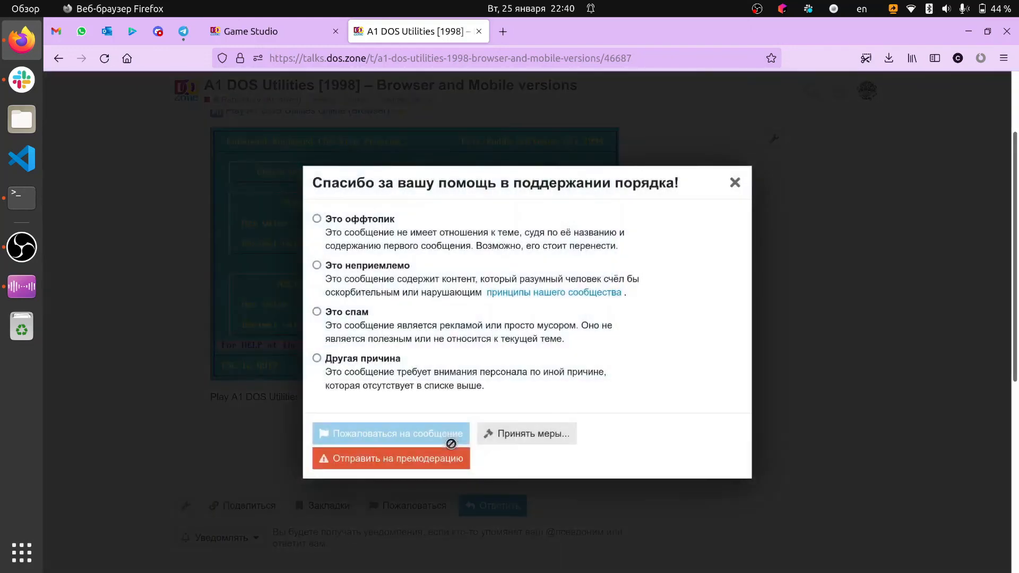
pyautogui.click(325, 360)
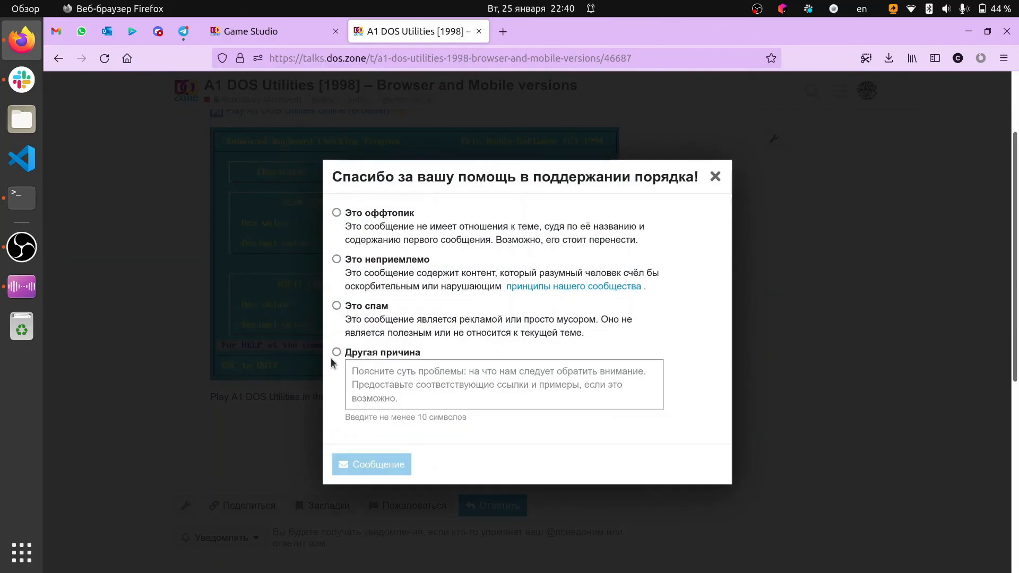
pyautogui.click(464, 378)
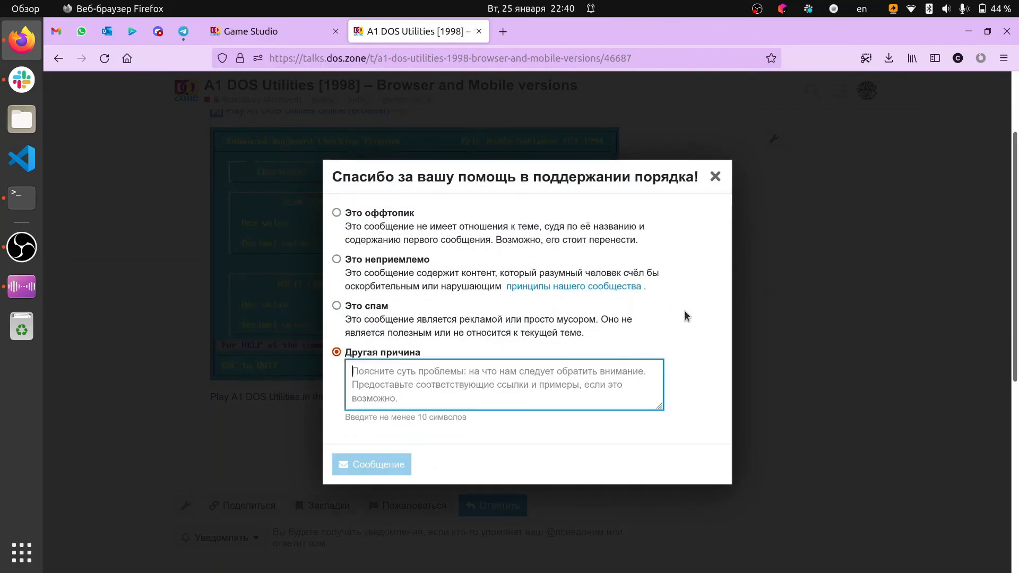
pyautogui.click(715, 176)
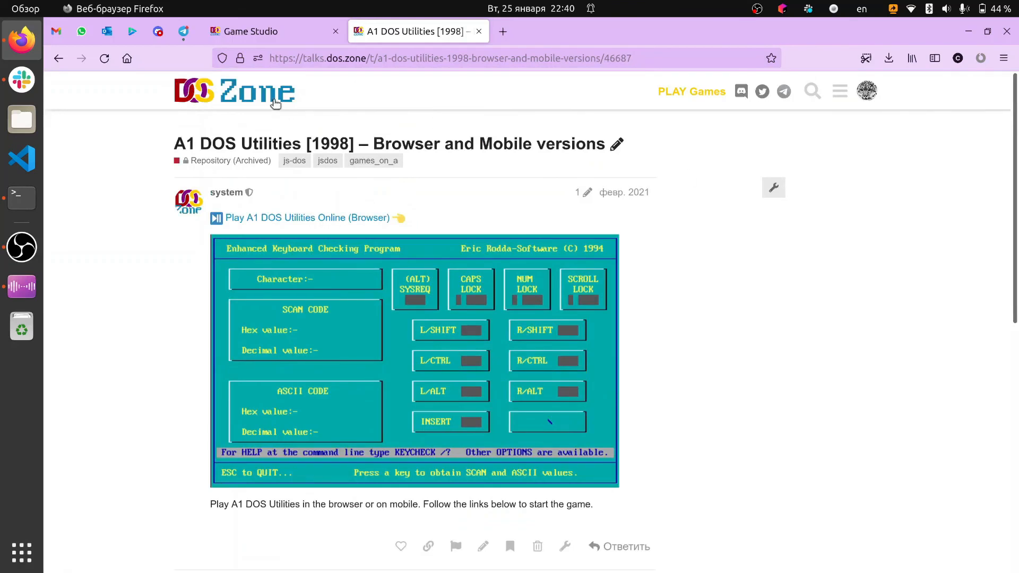
pyautogui.click(276, 106)
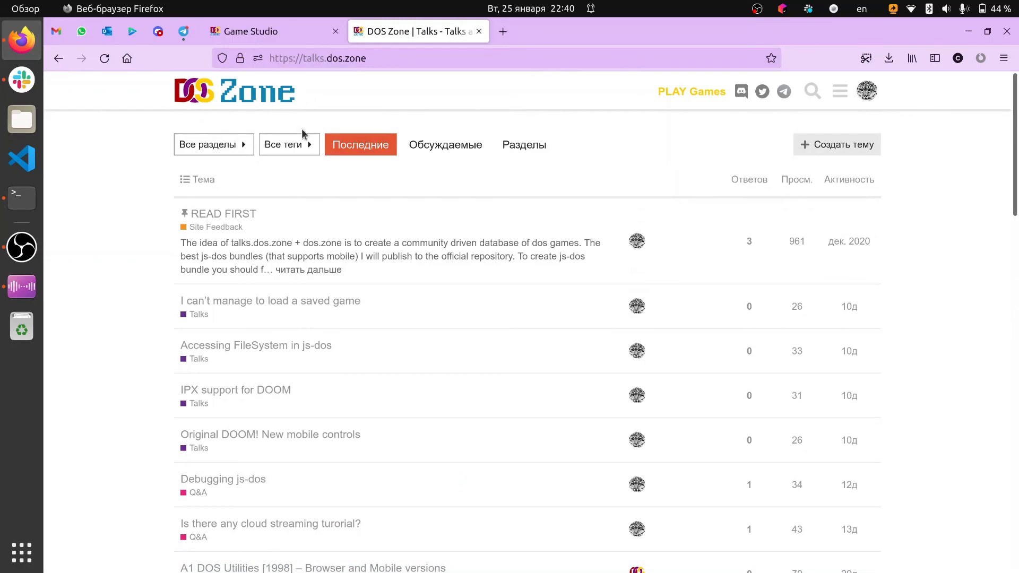
# Close the forum tab and clear the token selection on the Game Studio page
pyautogui.click(308, 43)
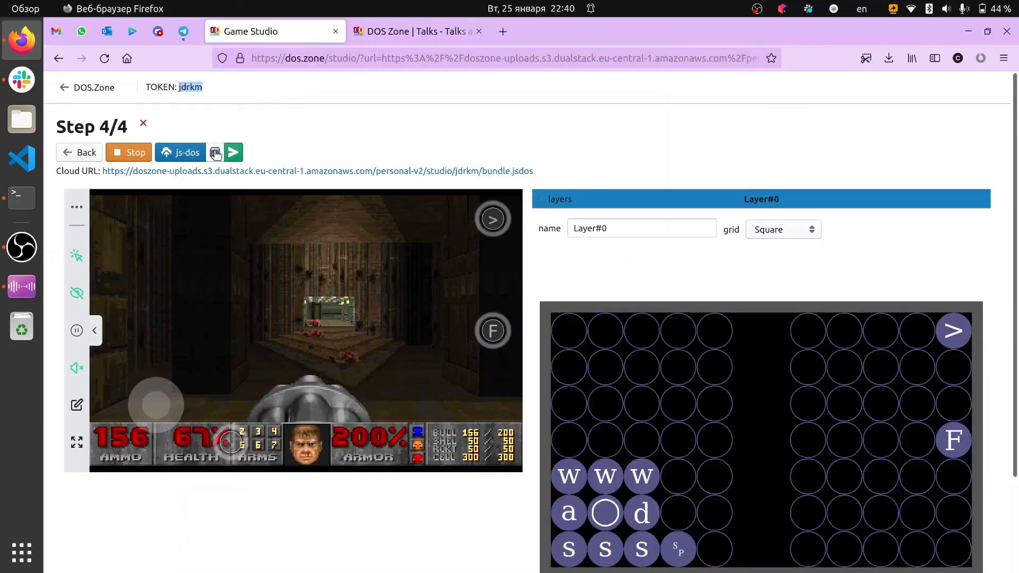
pyautogui.click(474, 43)
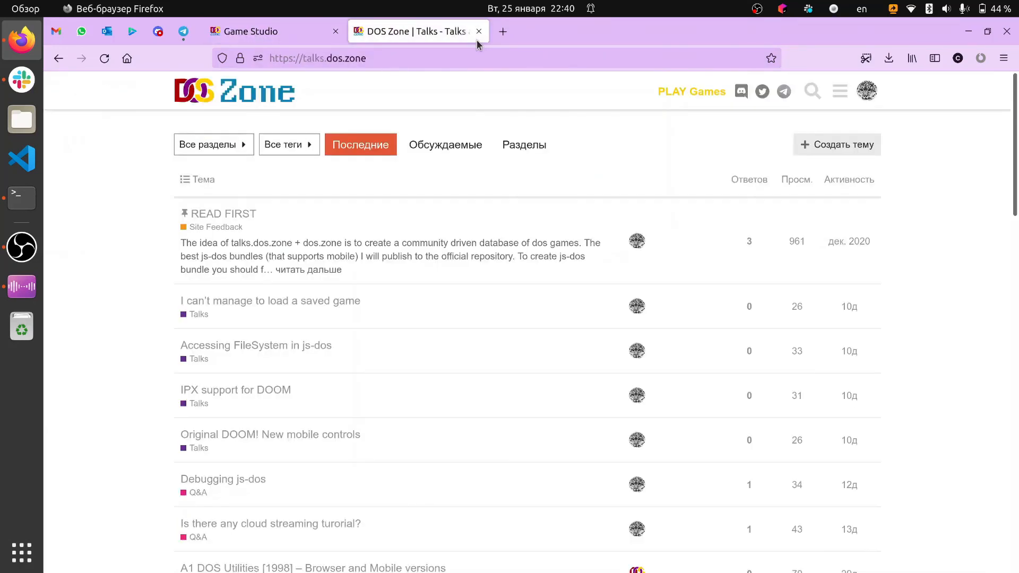
pyautogui.click(477, 36)
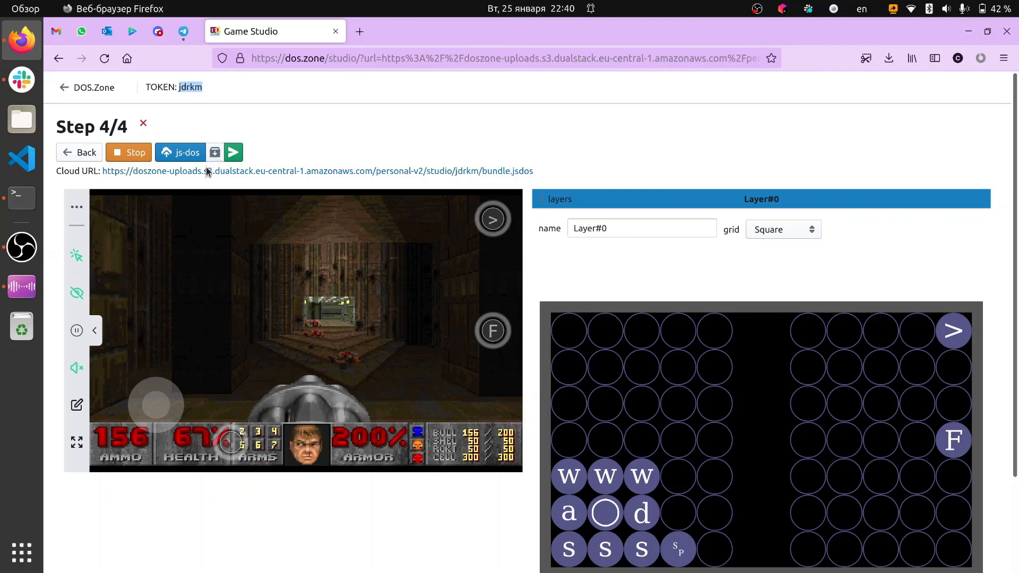
pyautogui.scroll(-2, 206, 184)
pyautogui.scroll(2, 206, 184)
pyautogui.click(288, 148)
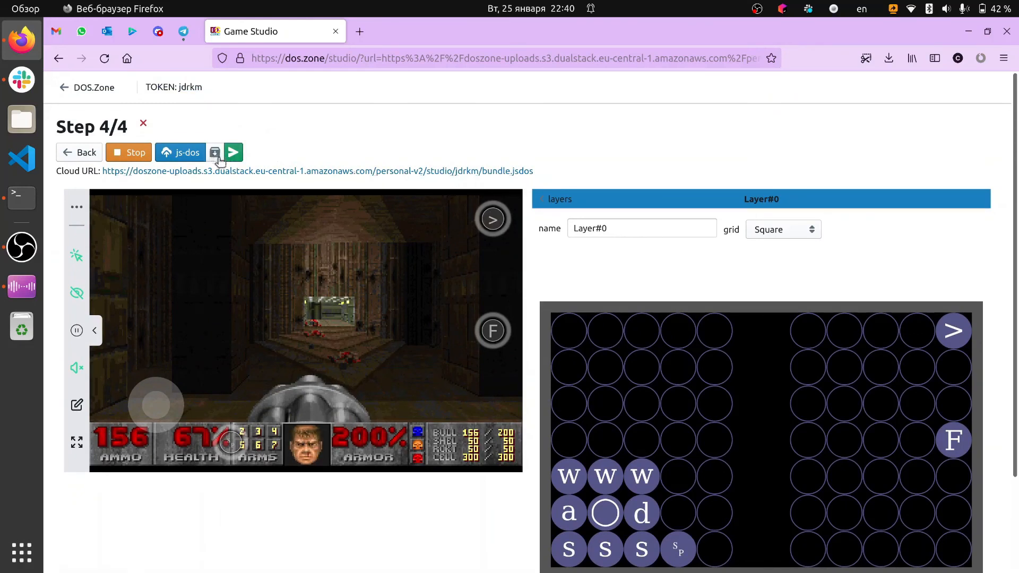
# Examine the JSON definition of the touch-control layers and return to the layers list
pyautogui.click(571, 199)
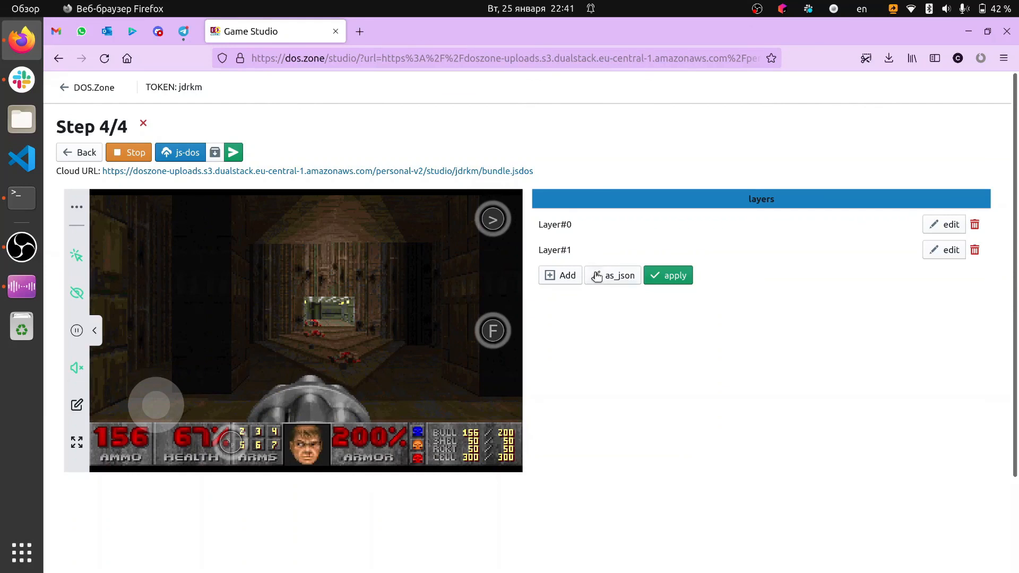
pyautogui.click(612, 280)
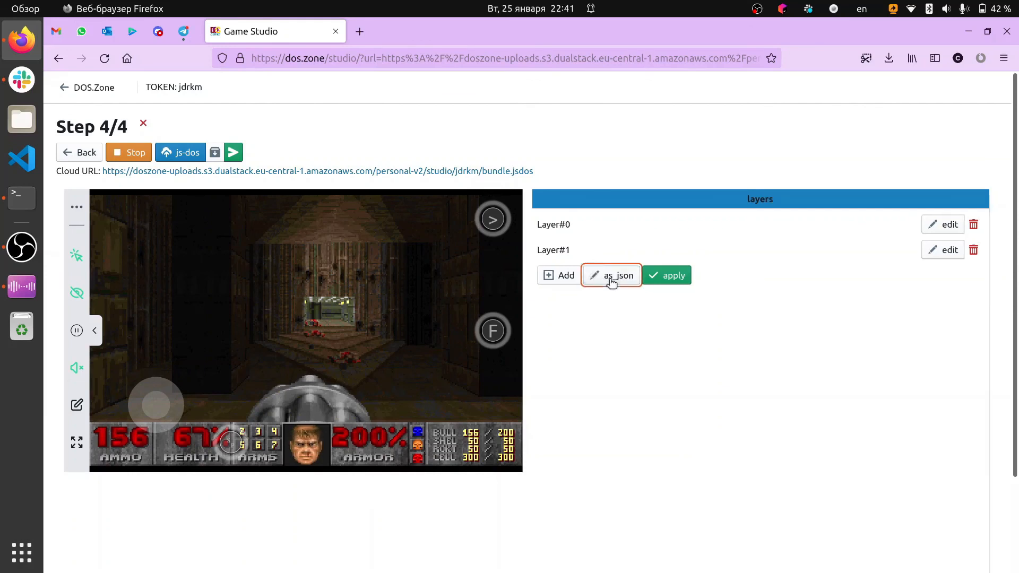
pyautogui.scroll(-15, 614, 271)
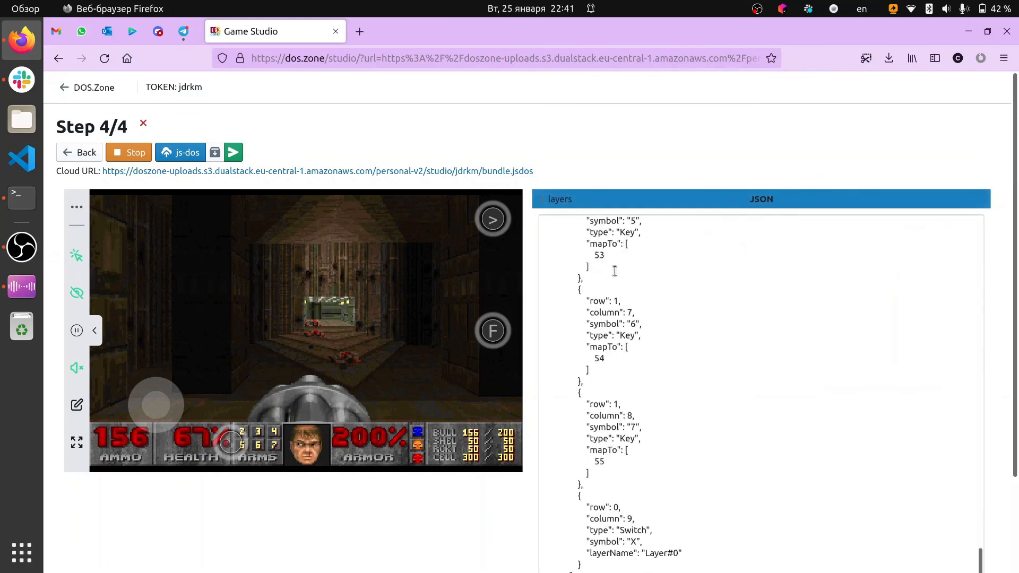
pyautogui.scroll(20, 639, 332)
pyautogui.scroll(-20, 640, 332)
pyautogui.scroll(-5, 640, 332)
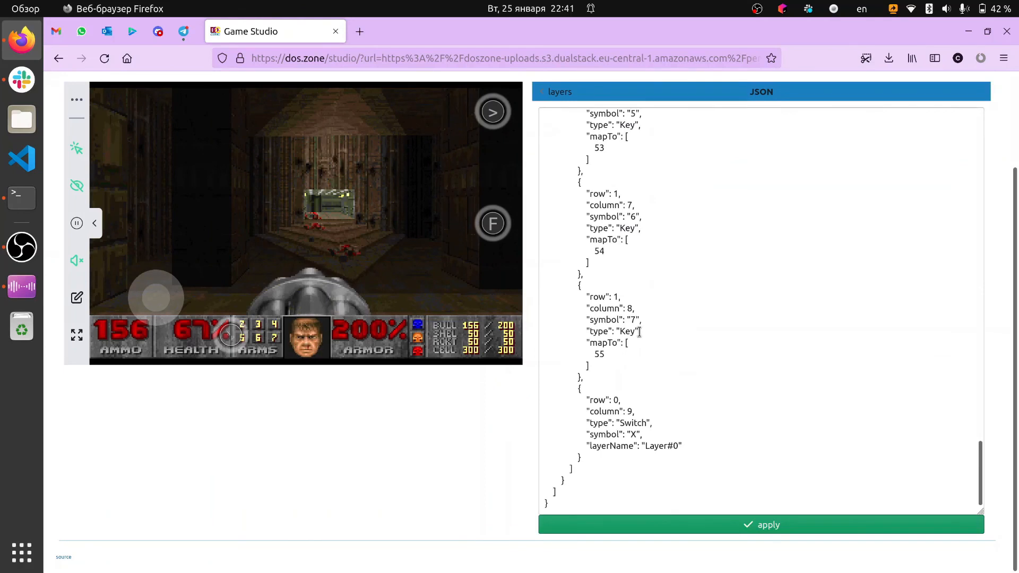
pyautogui.scroll(20, 639, 332)
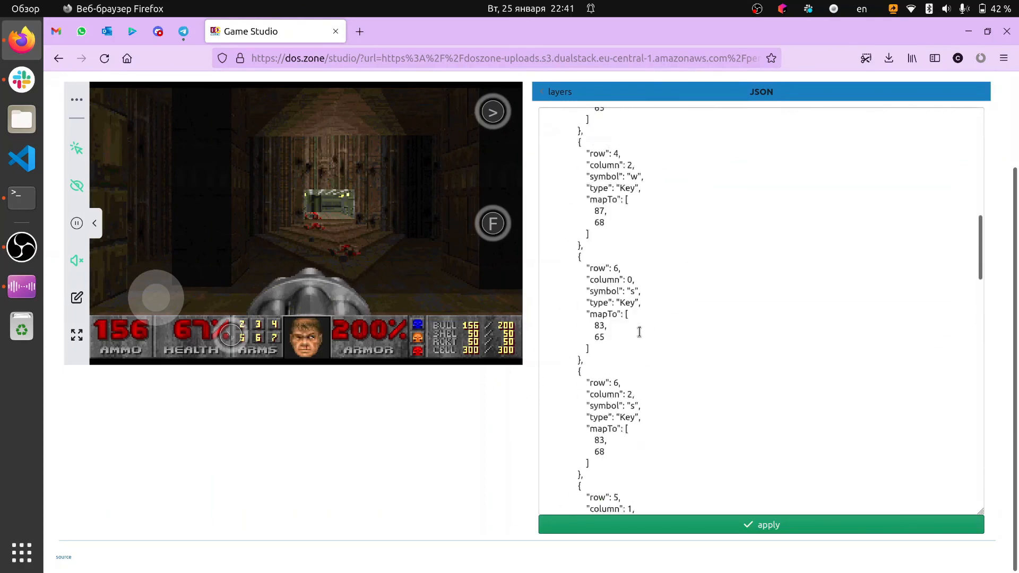
pyautogui.click(562, 94)
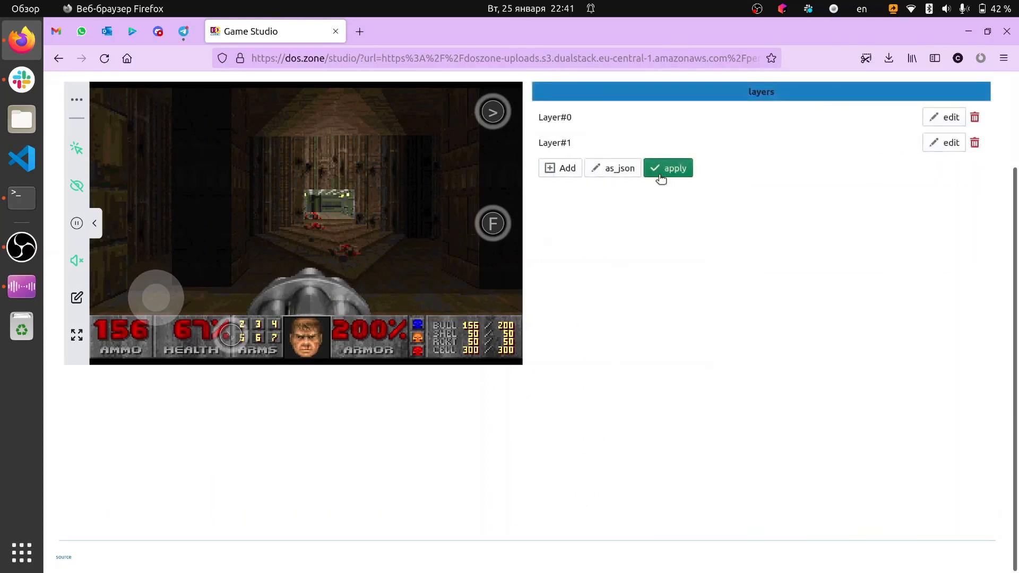
pyautogui.click(618, 169)
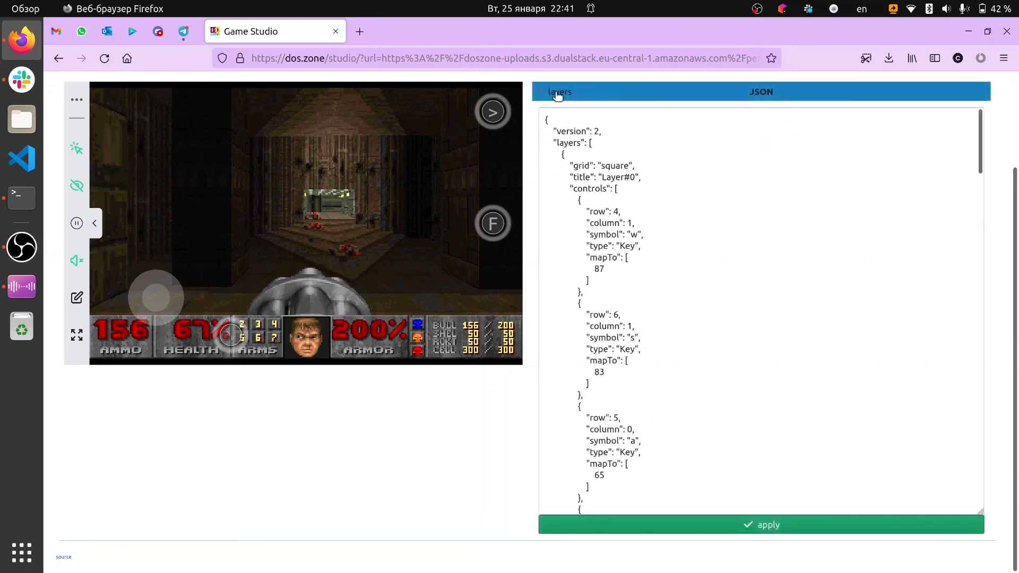
pyautogui.click(557, 93)
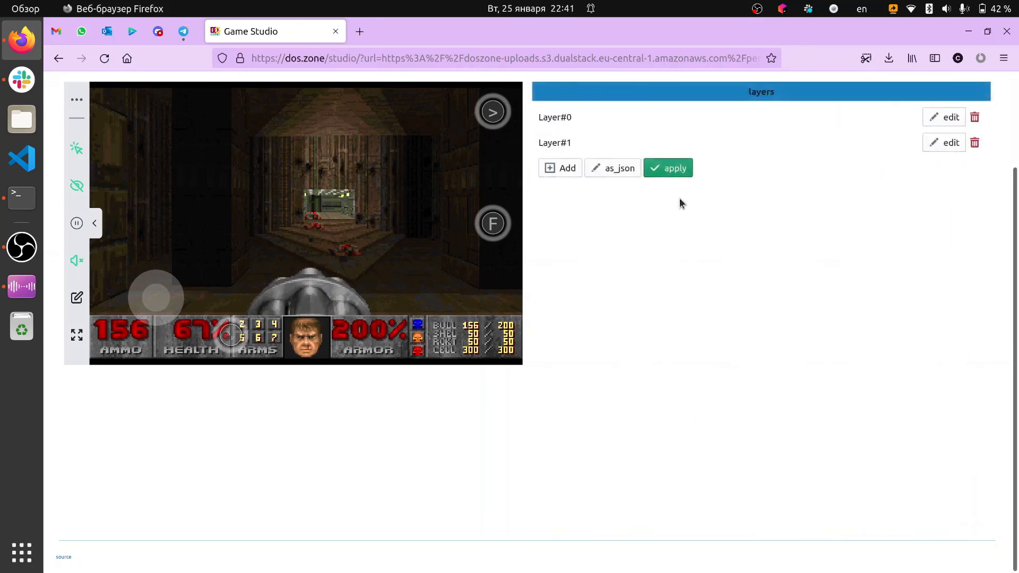
# Download the finished bundle and save the file bundle.jsdos to the computer
pyautogui.scroll(3, 677, 212)
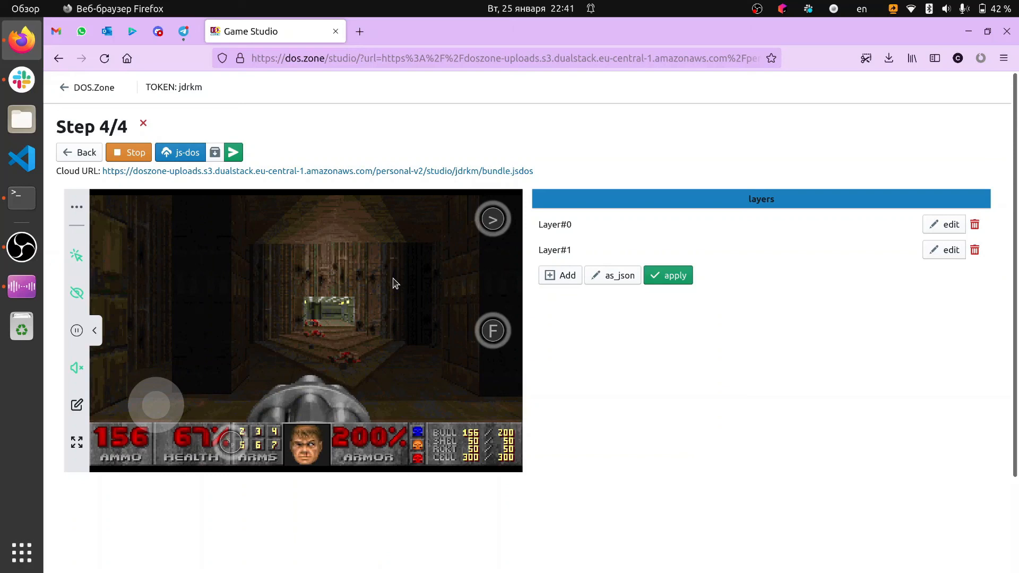
pyautogui.click(214, 152)
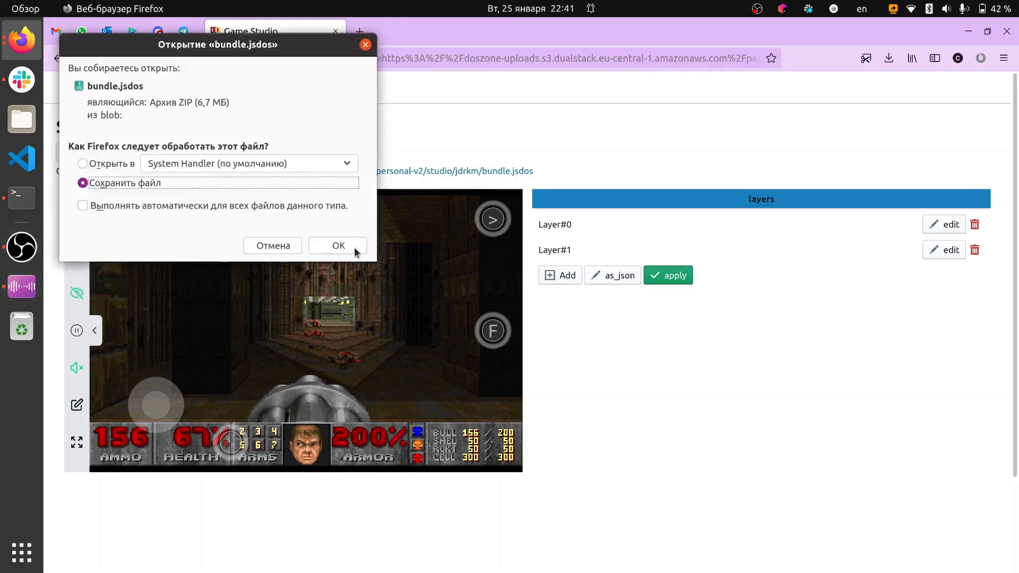
pyautogui.click(339, 244)
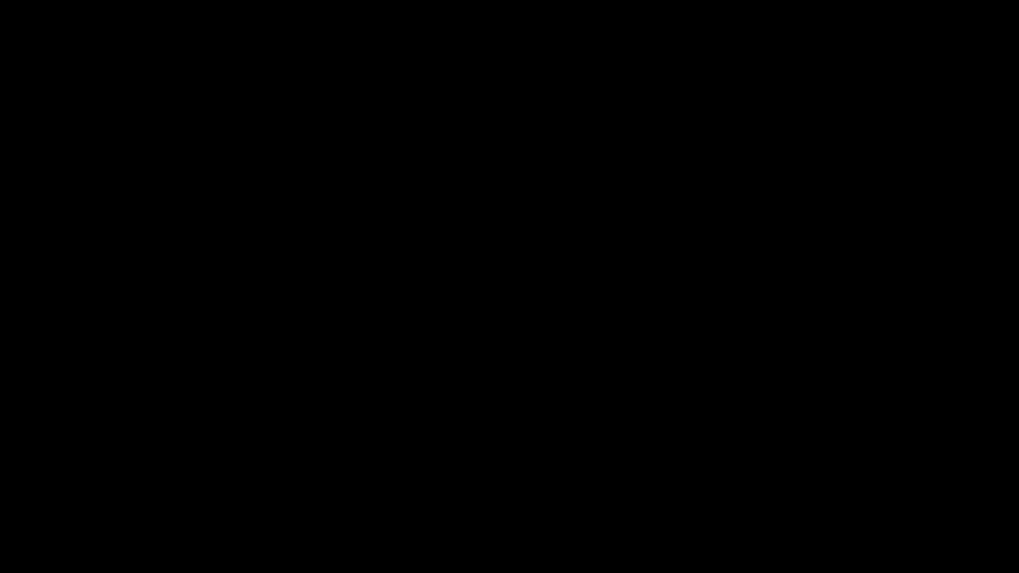